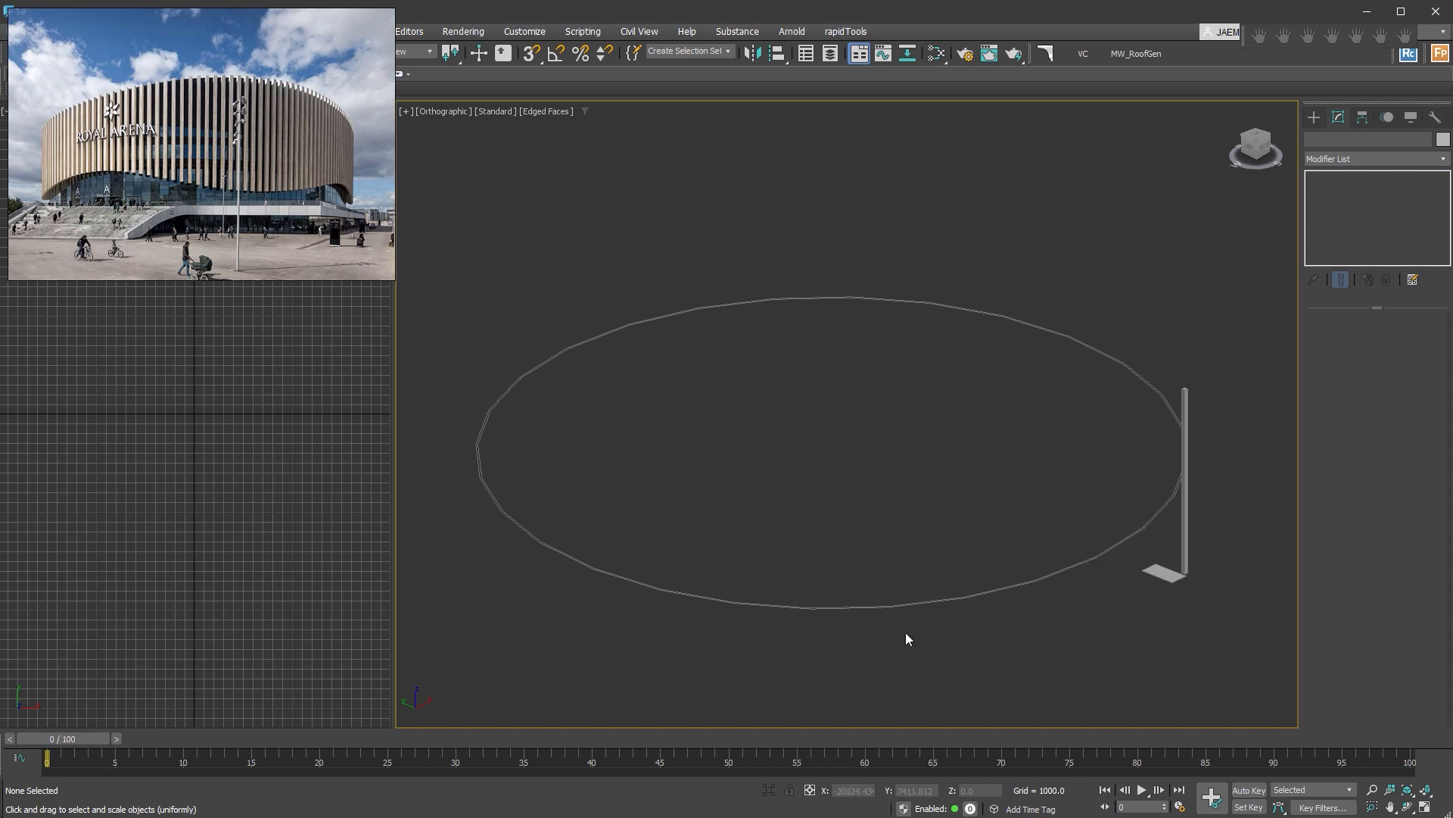
# Examine the dimensions of the flat box and the tall square post beside the elliptical path.
pyautogui.scroll(6, 1194, 587)
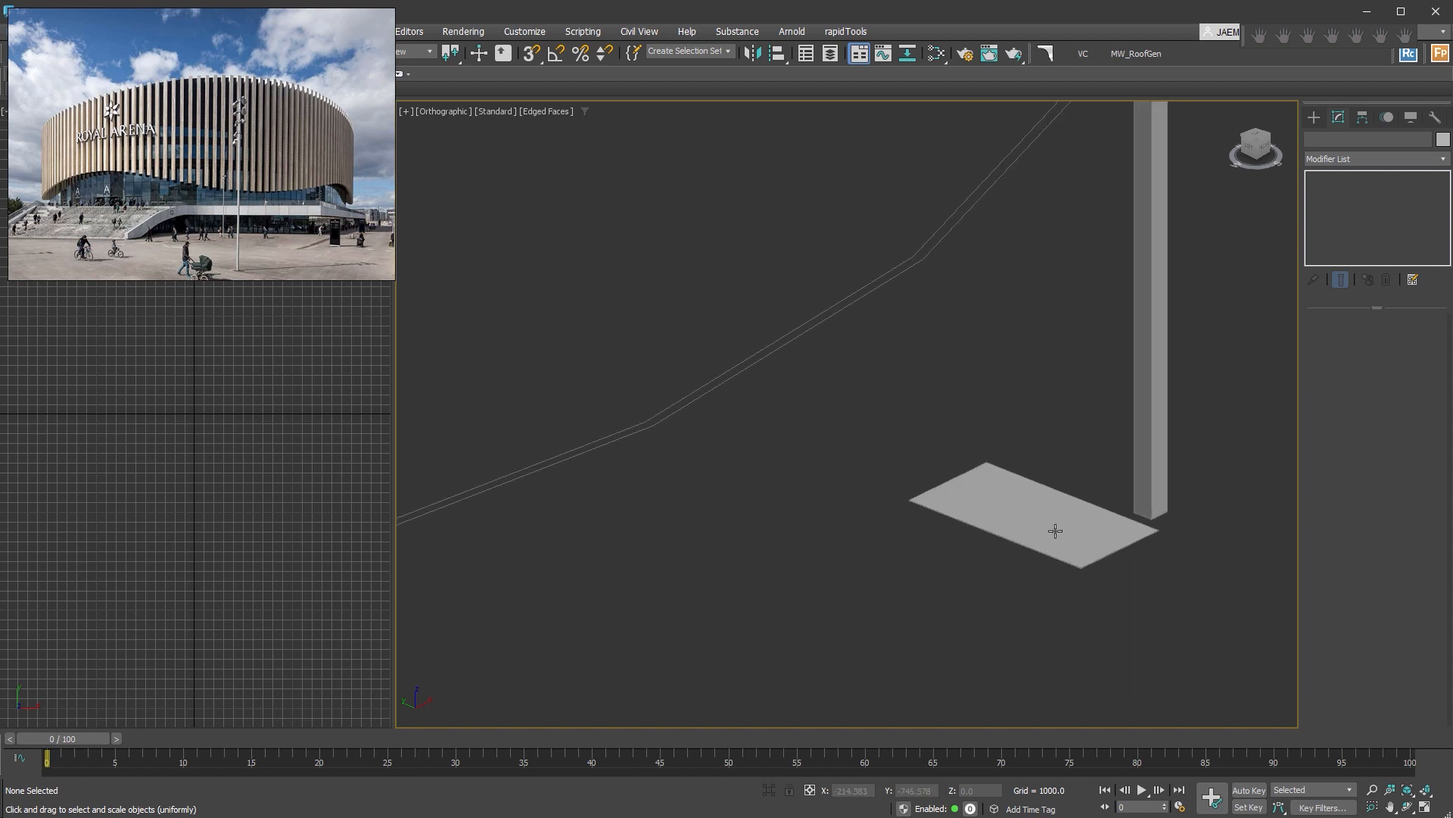
pyautogui.click(1056, 529)
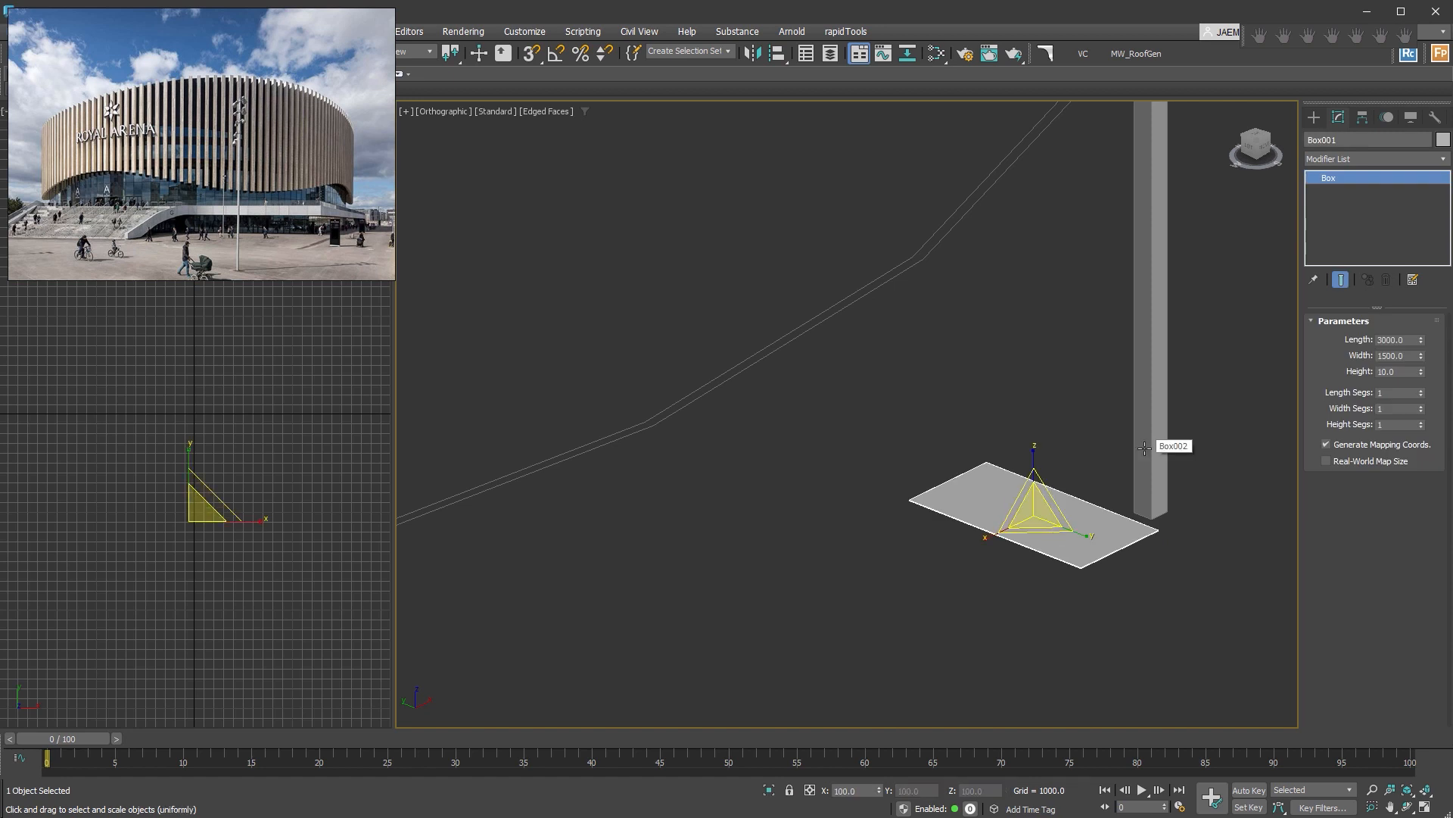
pyautogui.click(1157, 478)
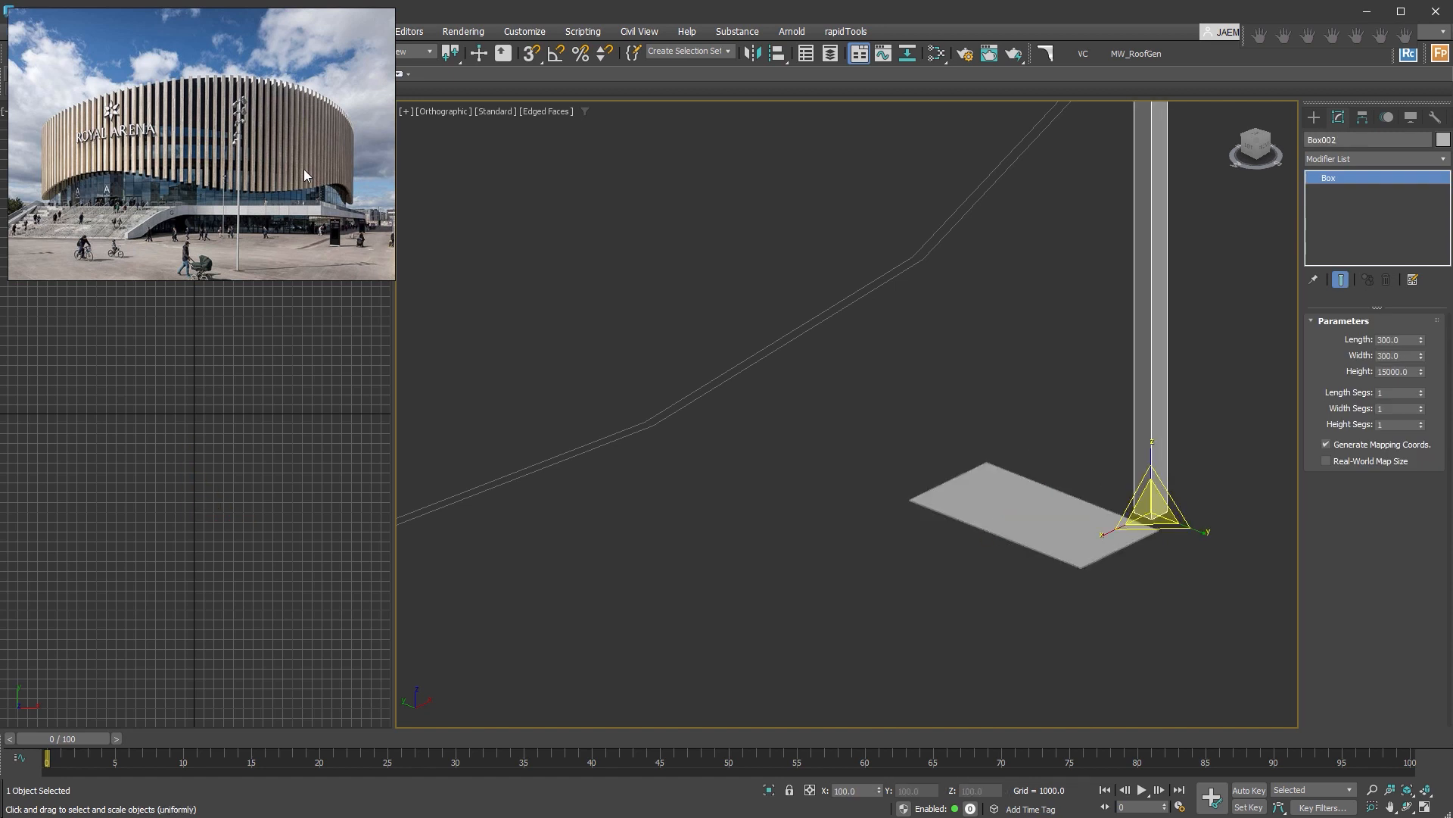
pyautogui.scroll(-5, 1149, 489)
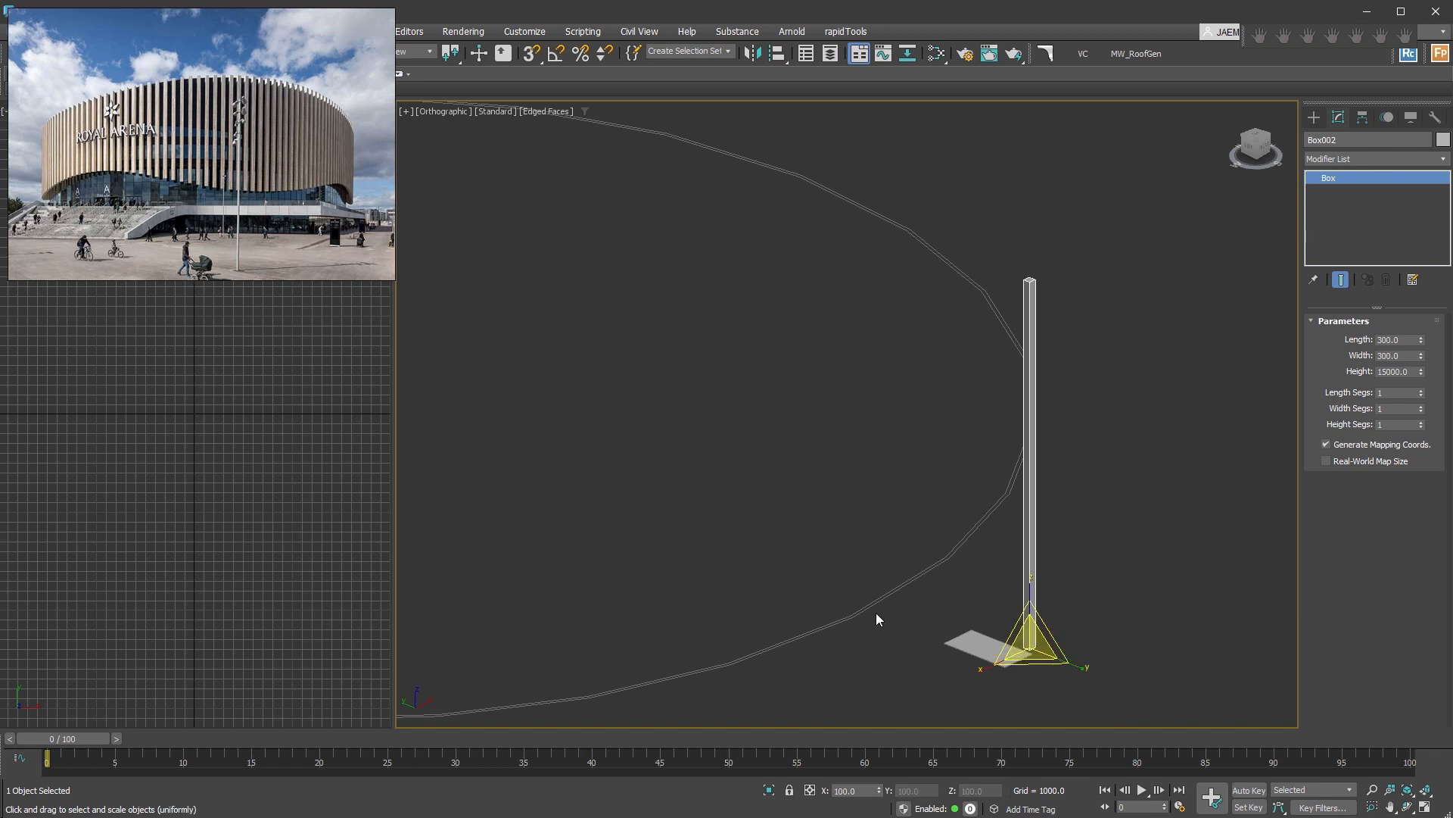
pyautogui.moveTo(875, 616); pyautogui.dragTo(941, 593, button='middle')
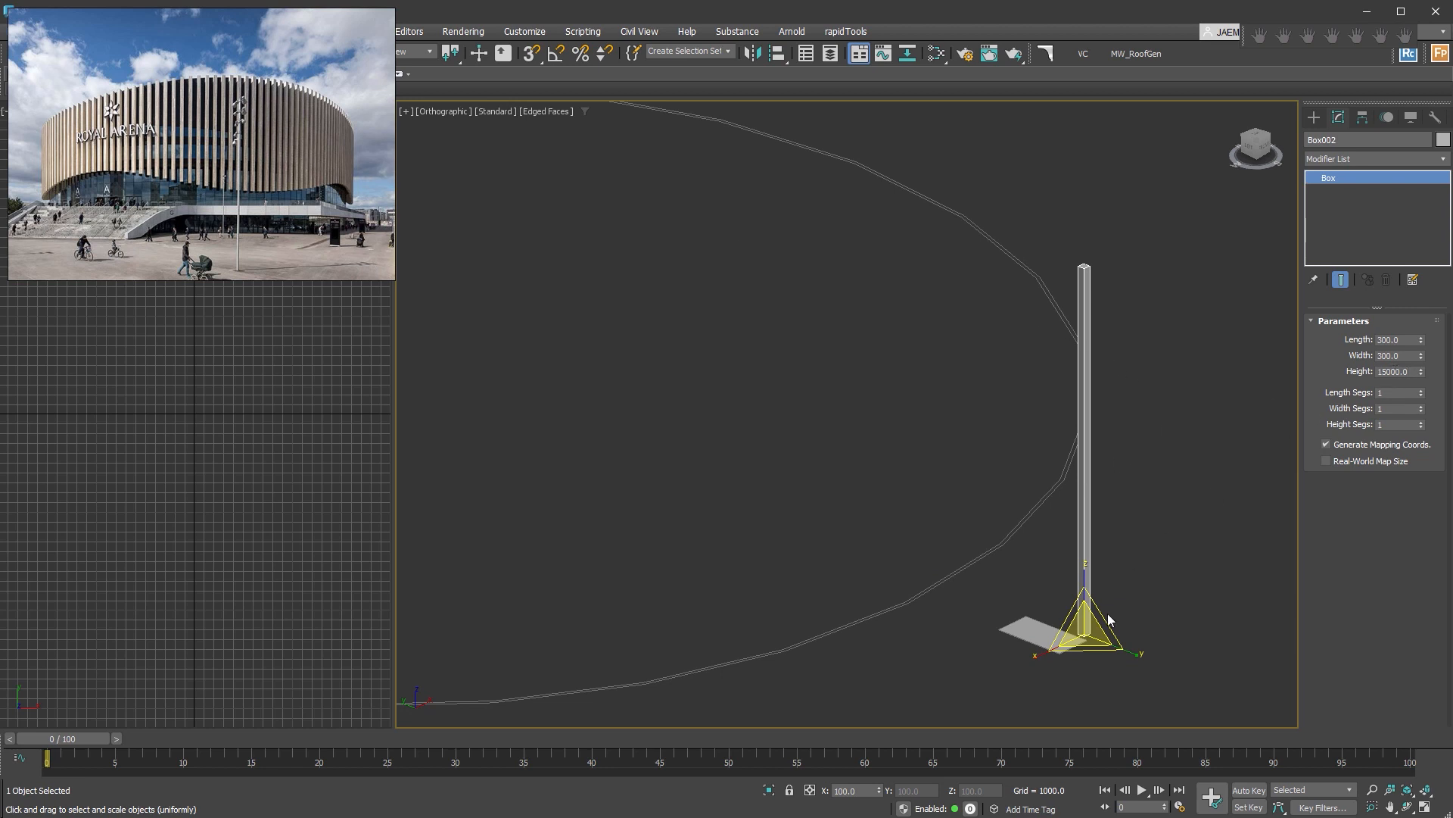
pyautogui.click(984, 646)
pyautogui.click(1024, 634)
pyautogui.press('z')
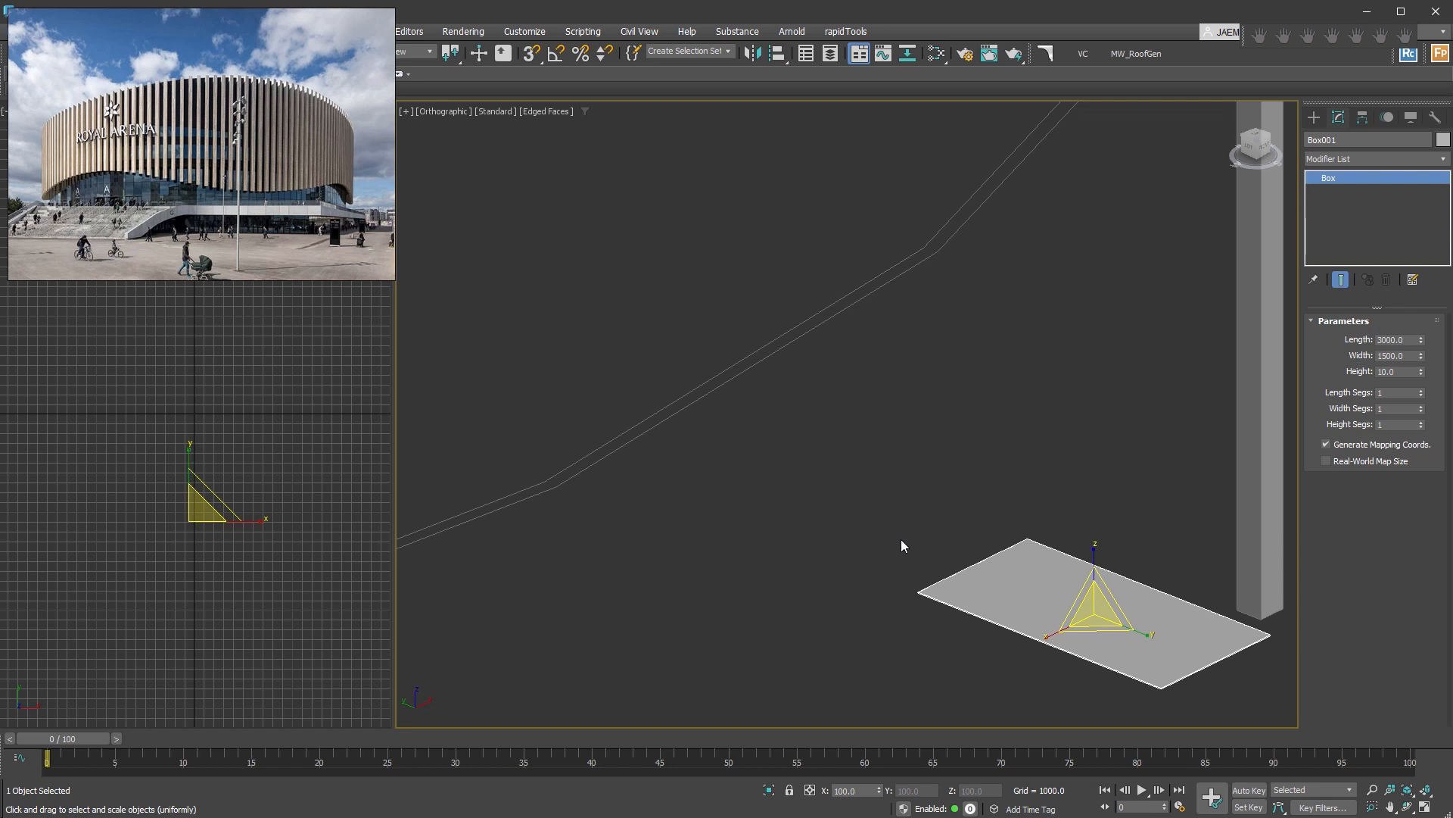
pyautogui.scroll(-8, 1075, 488)
pyautogui.moveTo(1075, 487); pyautogui.dragTo(1078, 520, button='middle')
pyautogui.moveTo(963, 551); pyautogui.dragTo(998, 565, button='middle')
pyautogui.click(1028, 624)
pyautogui.scroll(6, 1109, 517)
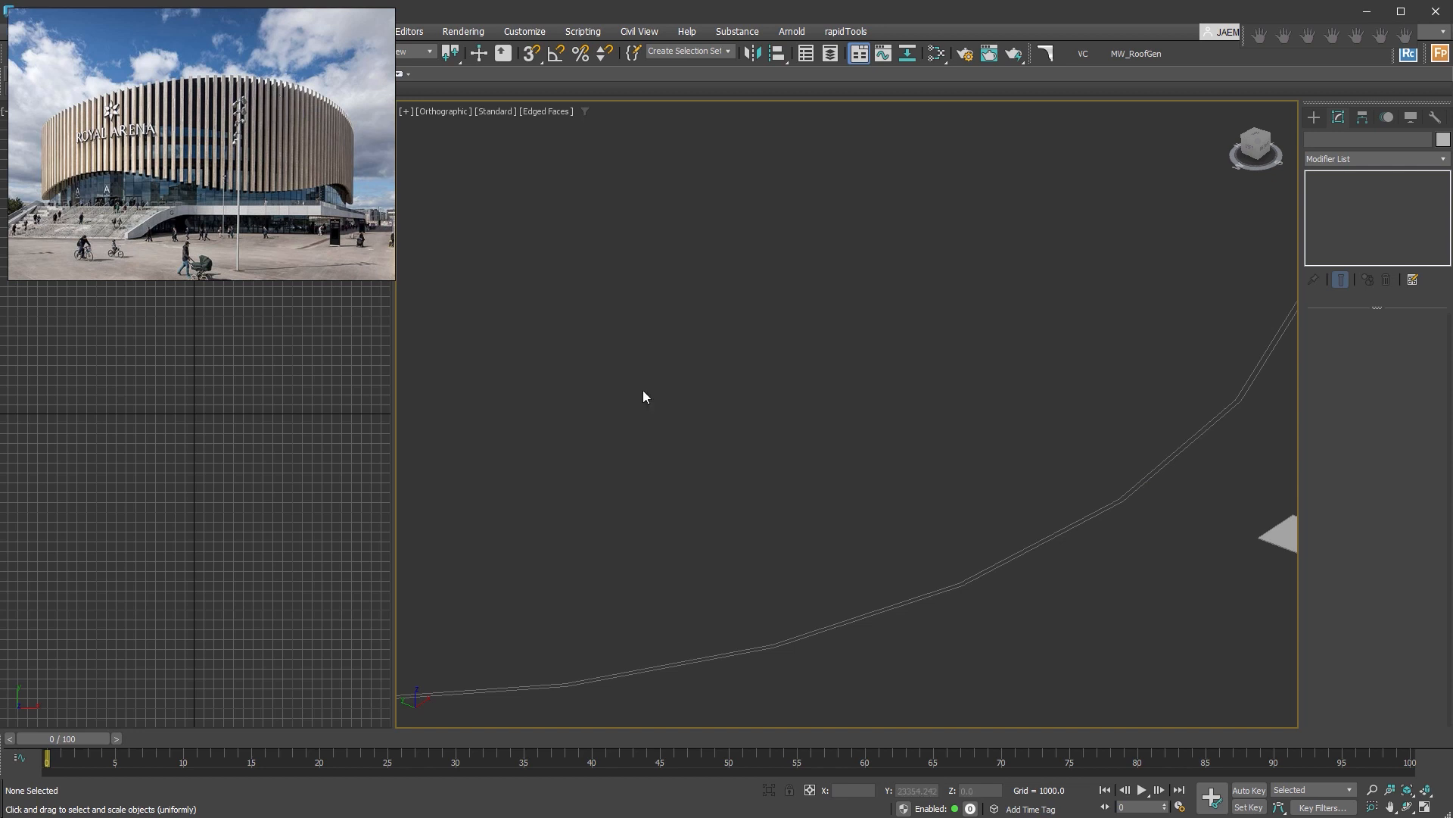
# Create a RailClone Pro object in front of the ellipse and open its Style Editor.
pyautogui.scroll(-5, 976, 538)
pyautogui.click(1331, 128)
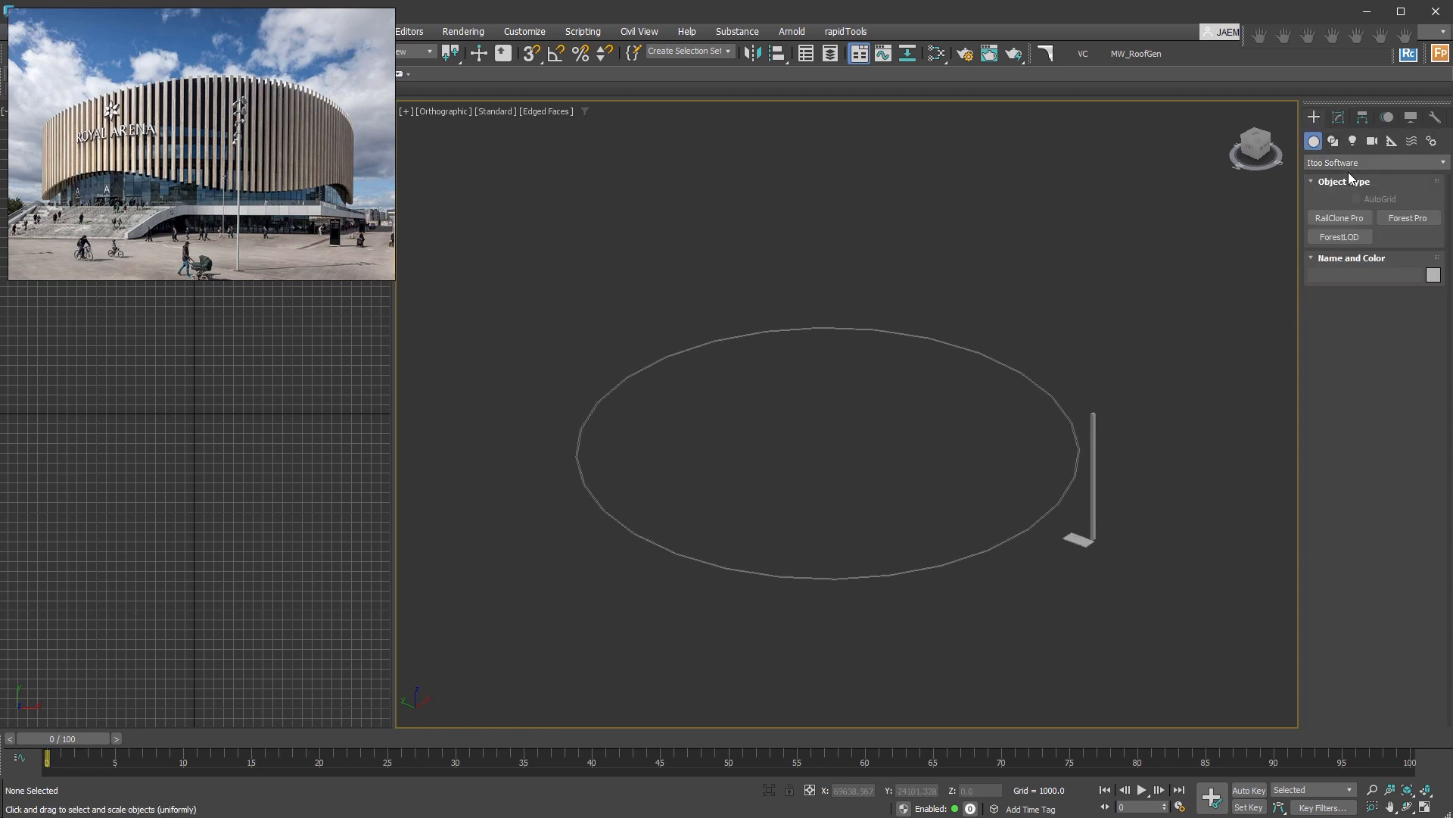
pyautogui.click(1342, 219)
pyautogui.moveTo(986, 608); pyautogui.dragTo(1033, 646)
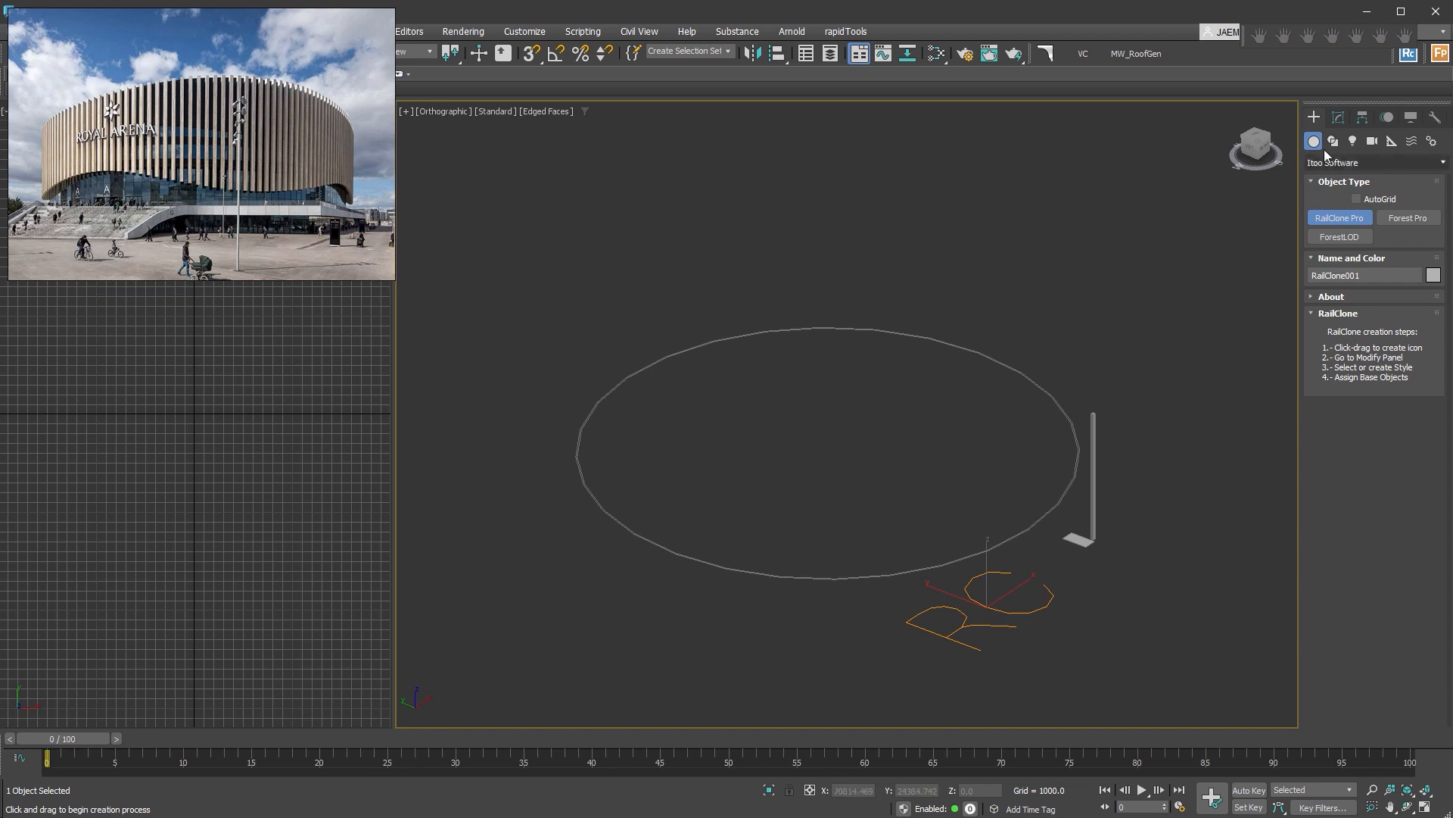
pyautogui.click(1338, 116)
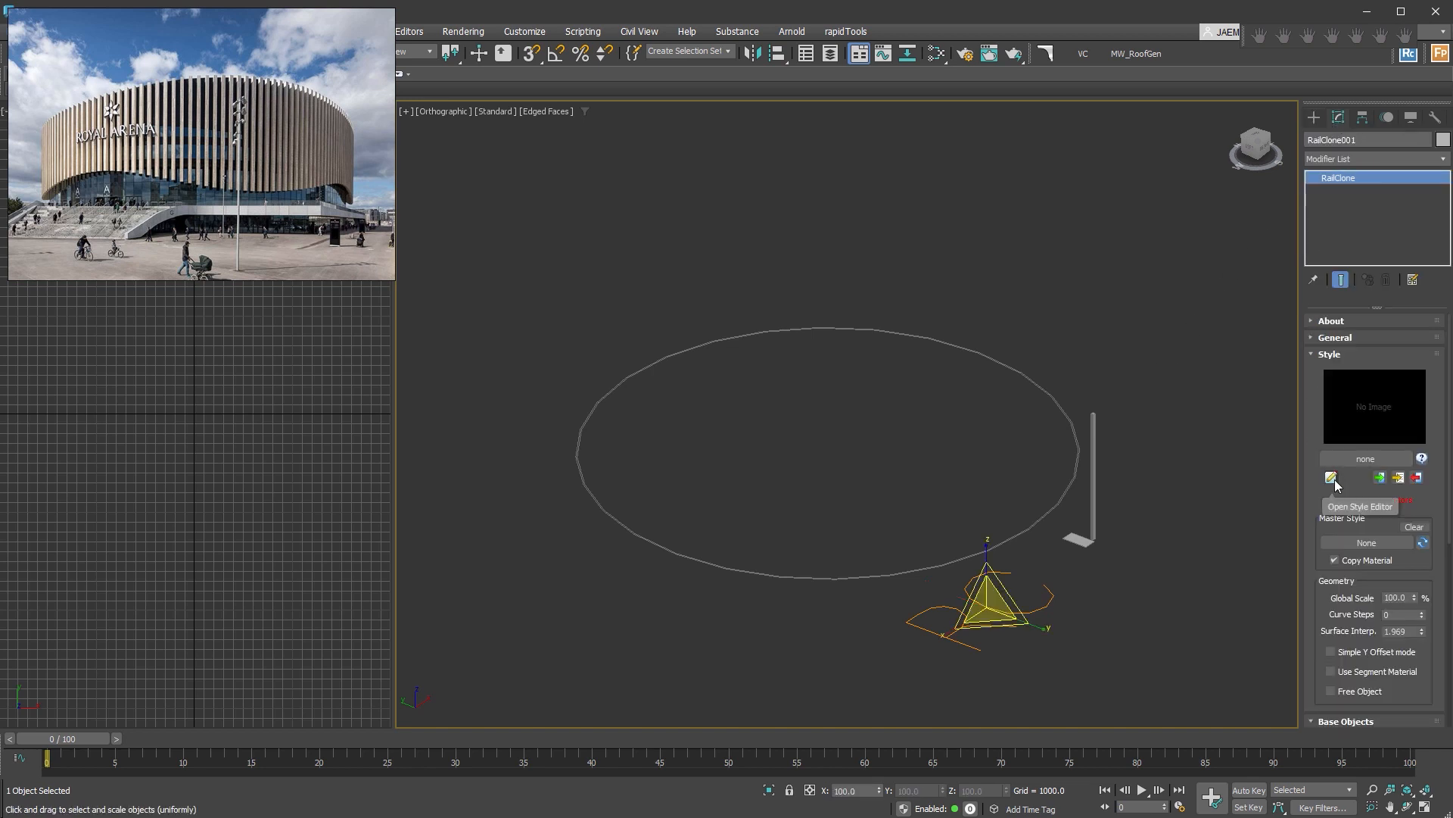
pyautogui.click(1332, 479)
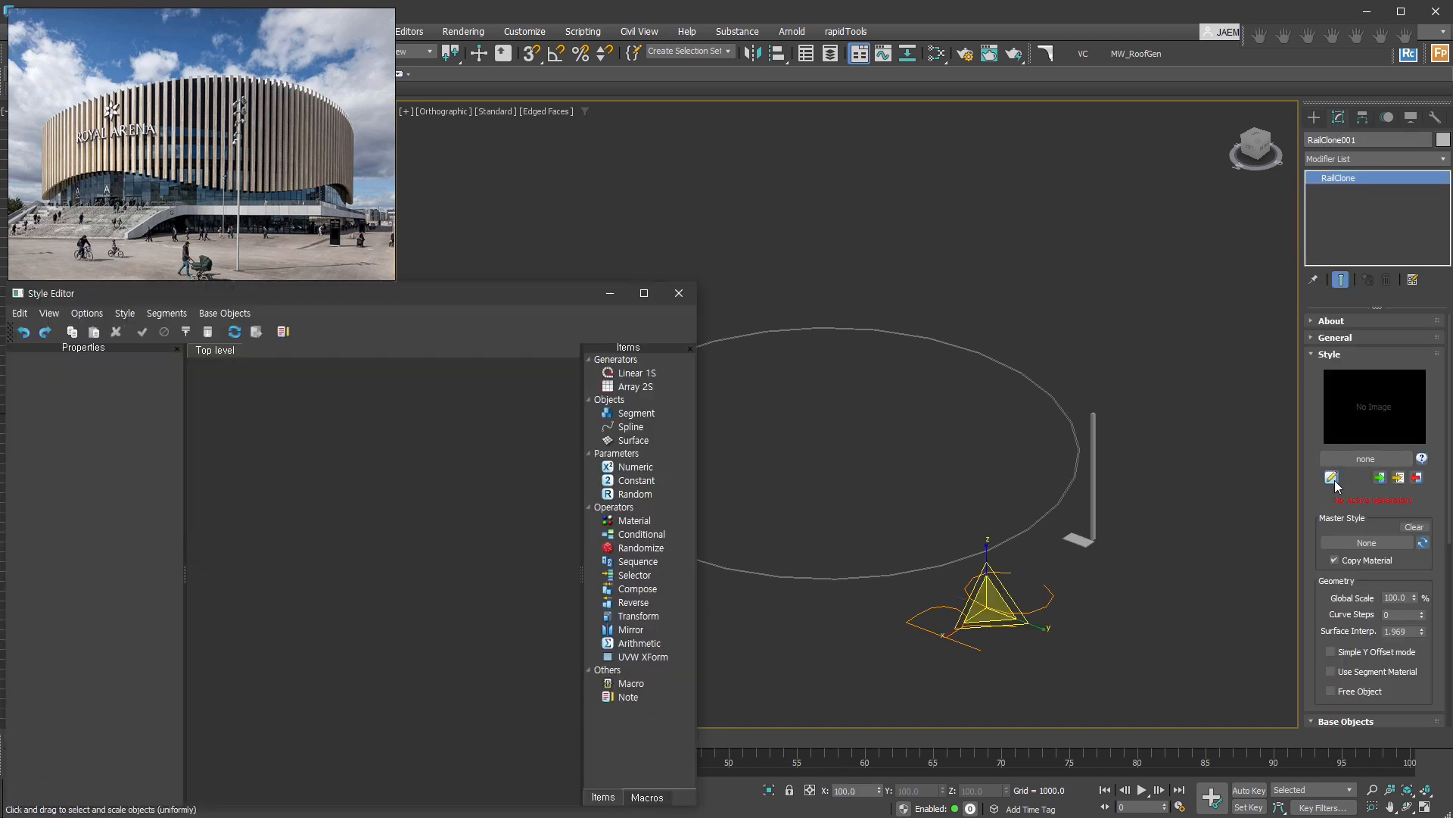
pyautogui.moveTo(955, 451); pyautogui.dragTo(1083, 373, button='middle')
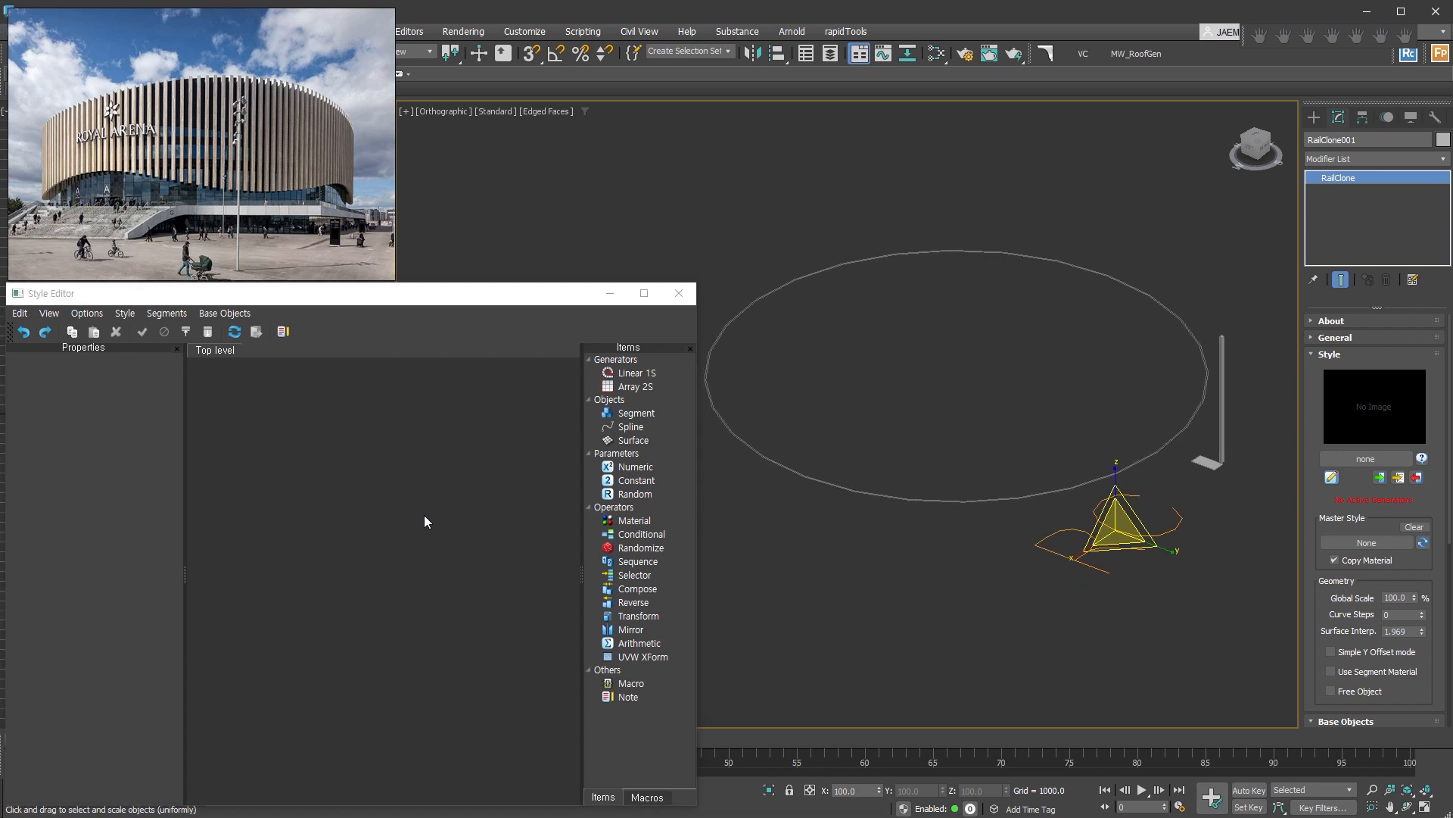
# Add an Array 2S generator and a spline node that uses the elliptical path, connected to the X Spline input.
pyautogui.scroll(2, 1166, 454)
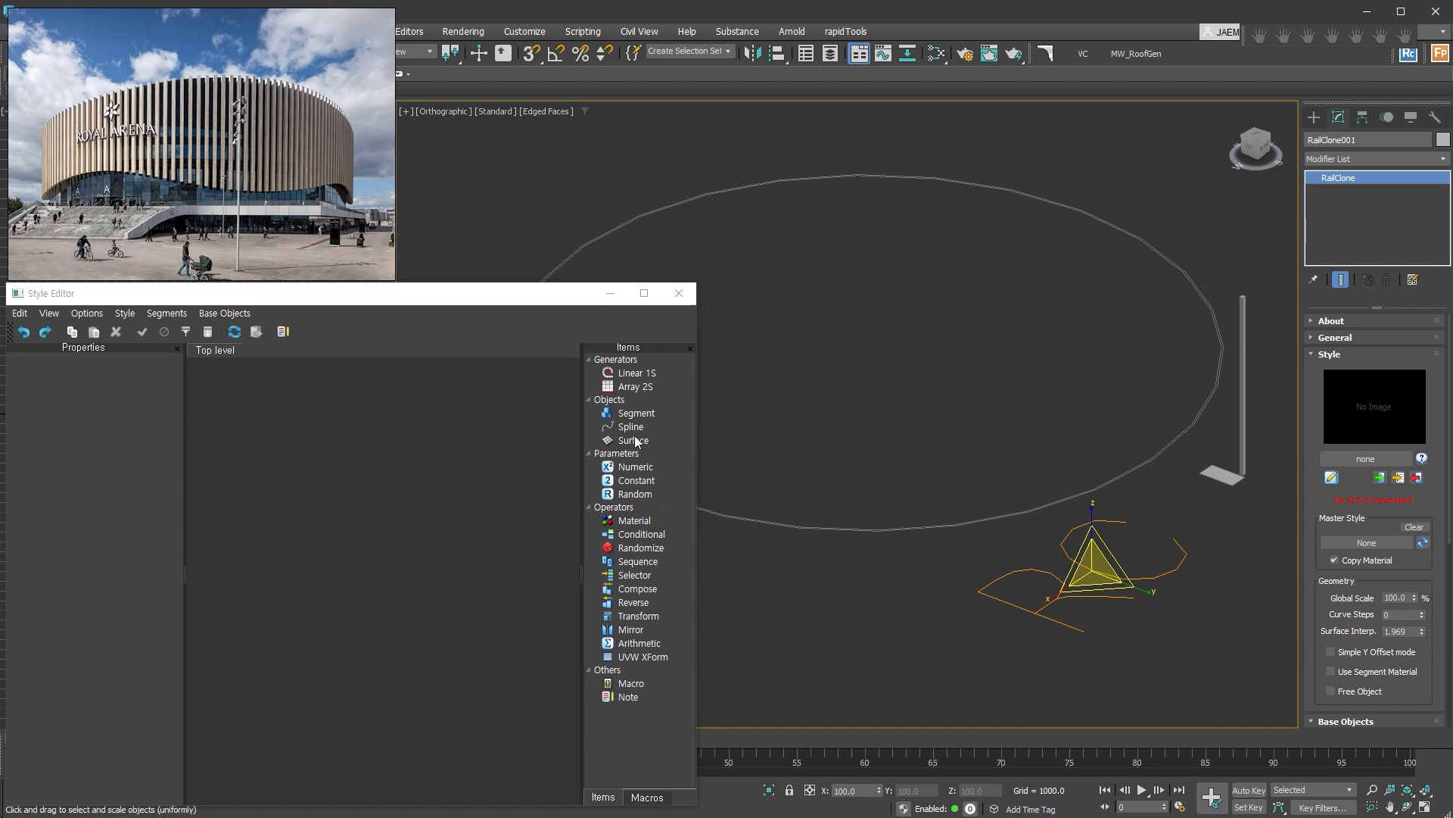
pyautogui.moveTo(633, 387); pyautogui.dragTo(464, 508)
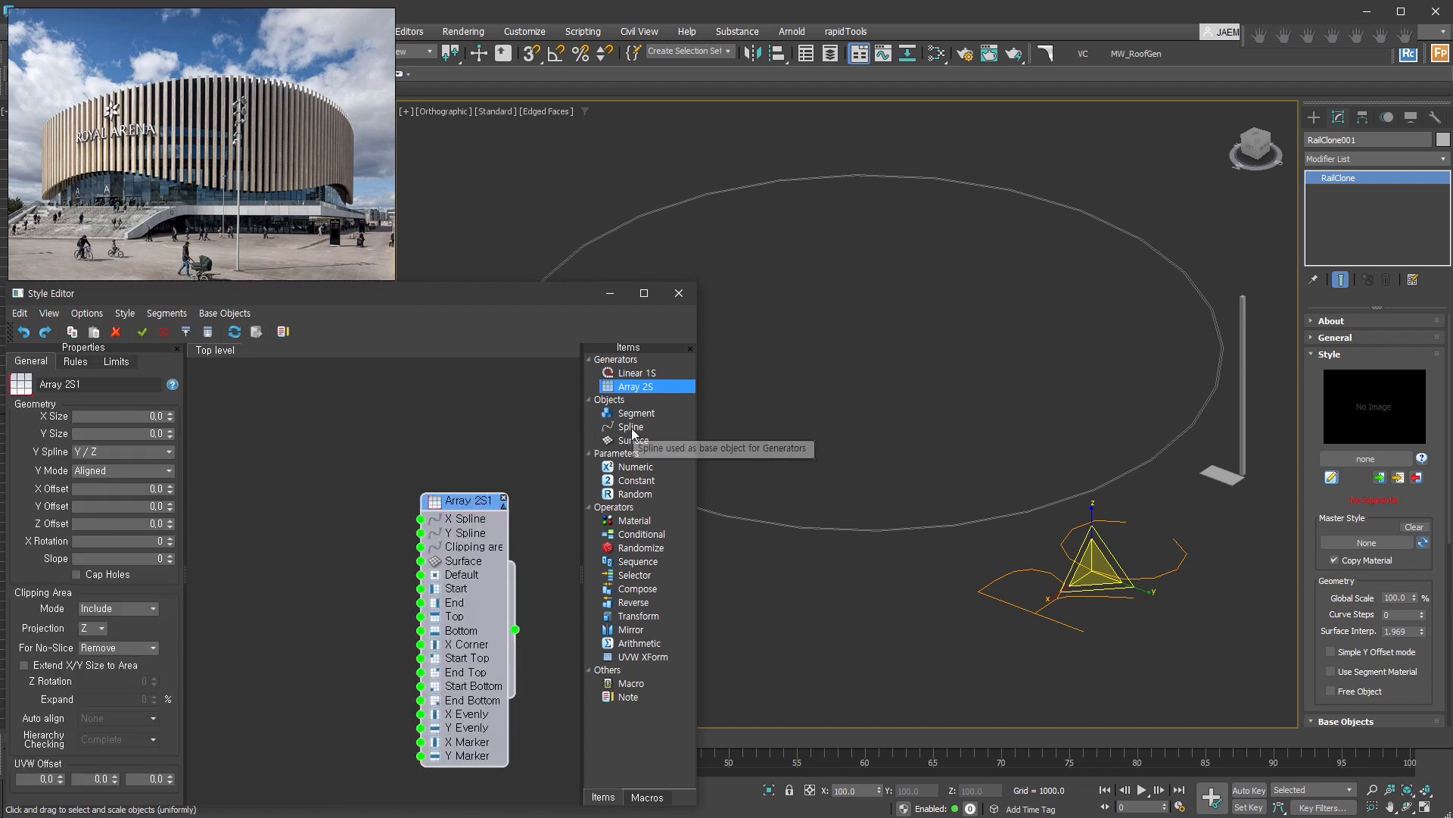
pyautogui.moveTo(633, 433); pyautogui.dragTo(315, 530)
pyautogui.click(111, 391)
pyautogui.scroll(5, 986, 506)
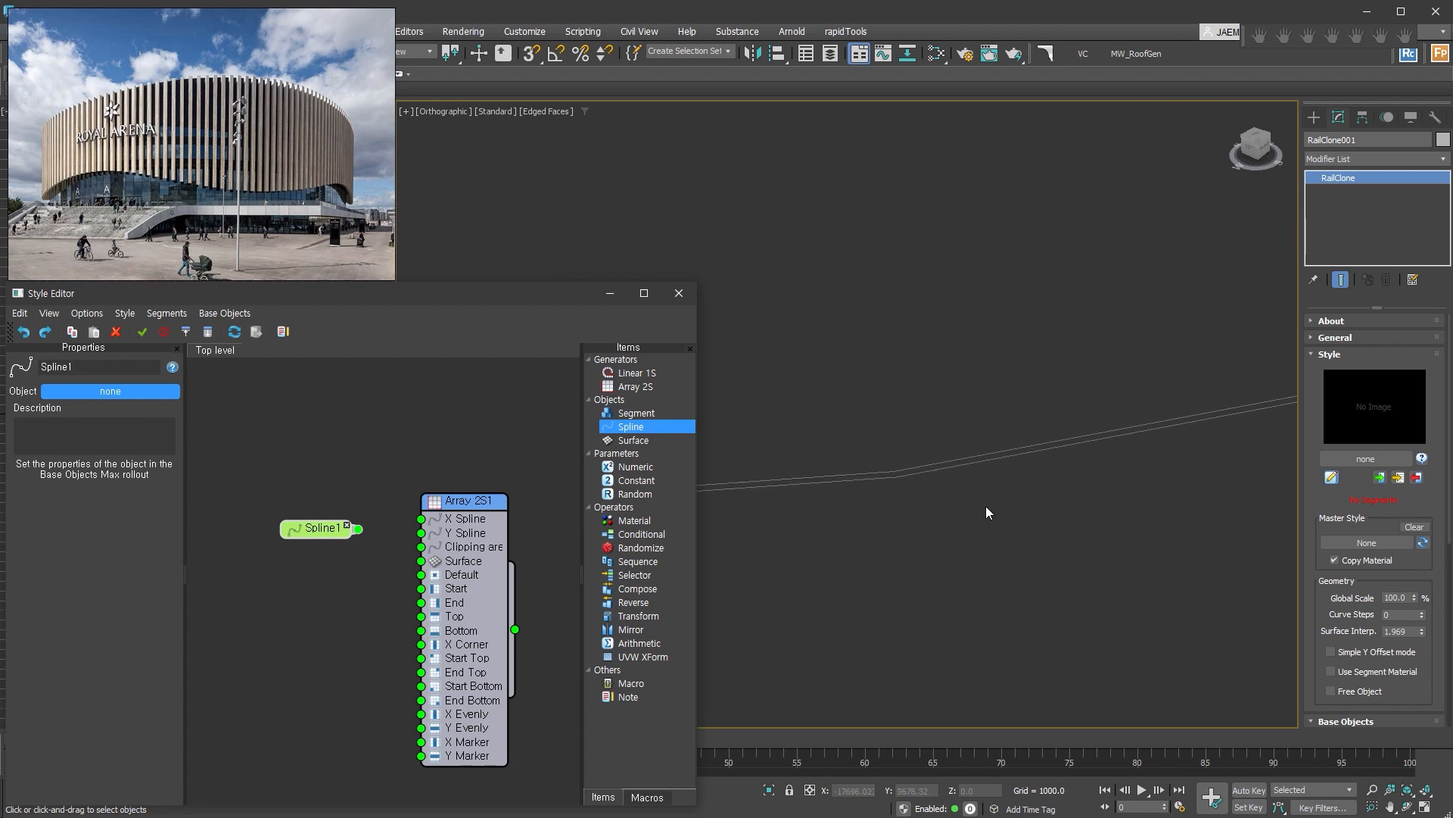
pyautogui.click(1029, 442)
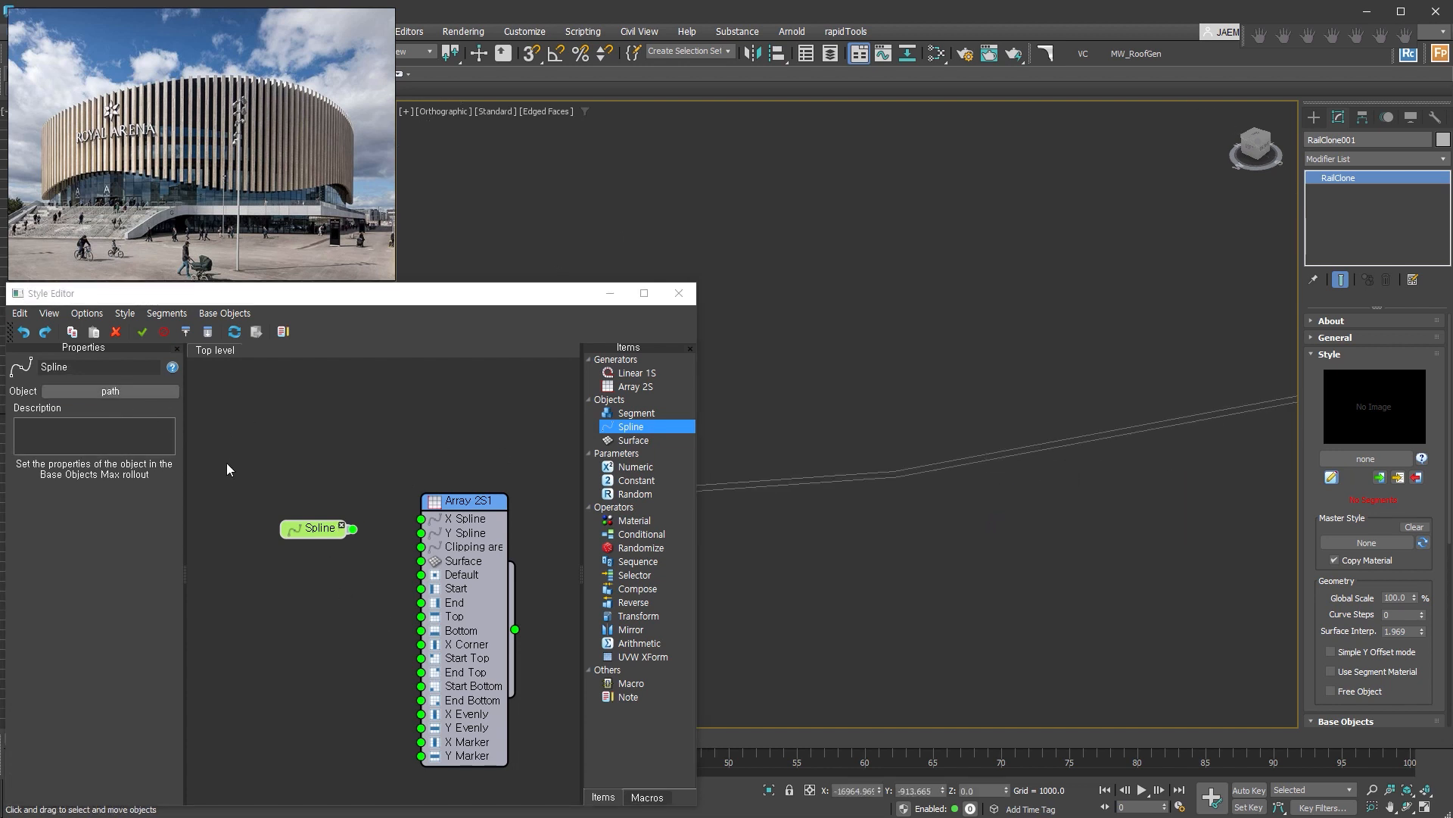
pyautogui.moveTo(353, 528)
pyautogui.mouseDown()
pyautogui.moveTo(424, 532)
pyautogui.moveTo(341, 507)
pyautogui.mouseUp()
# Add a segment node that uses the flat box Box001 and connect it to the array's Default input.
pyautogui.scroll(-5, 901, 505)
pyautogui.moveTo(1141, 486); pyautogui.dragTo(825, 463, button='middle')
pyautogui.scroll(-2, 825, 463)
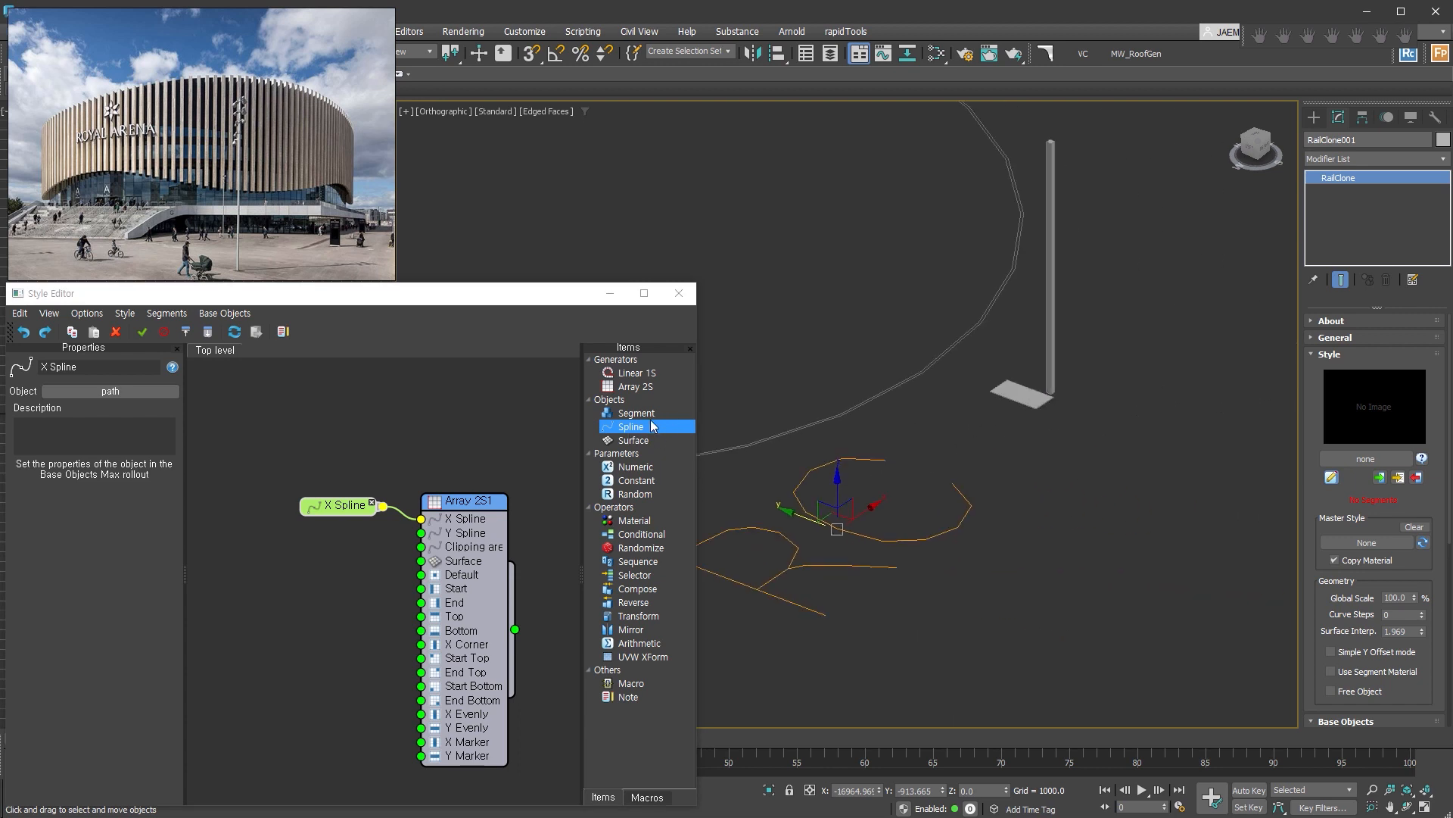
pyautogui.click(651, 424)
pyautogui.moveTo(636, 413); pyautogui.dragTo(335, 575)
pyautogui.click(128, 408)
pyautogui.click(1005, 391)
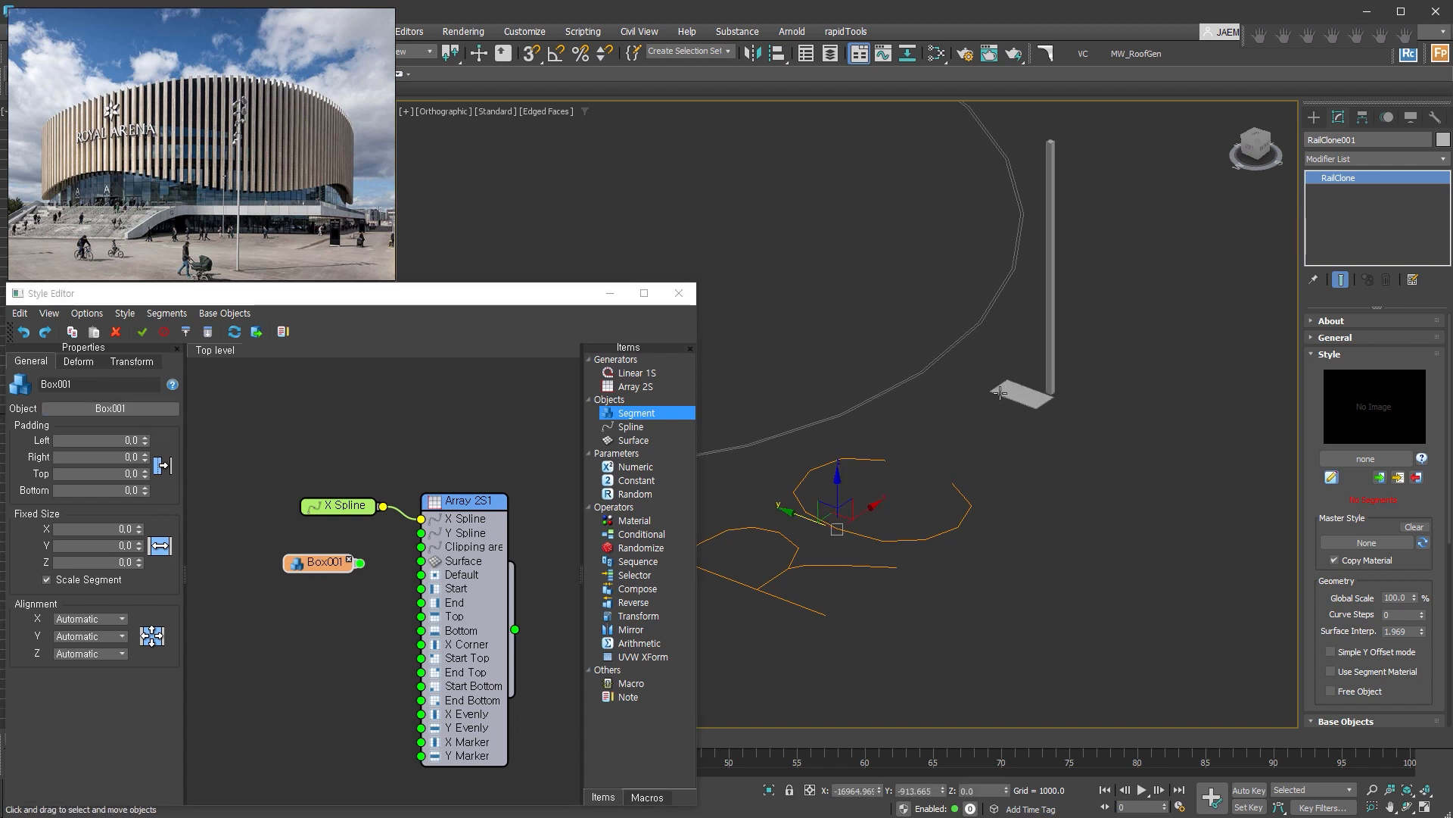
pyautogui.scroll(2, 312, 565)
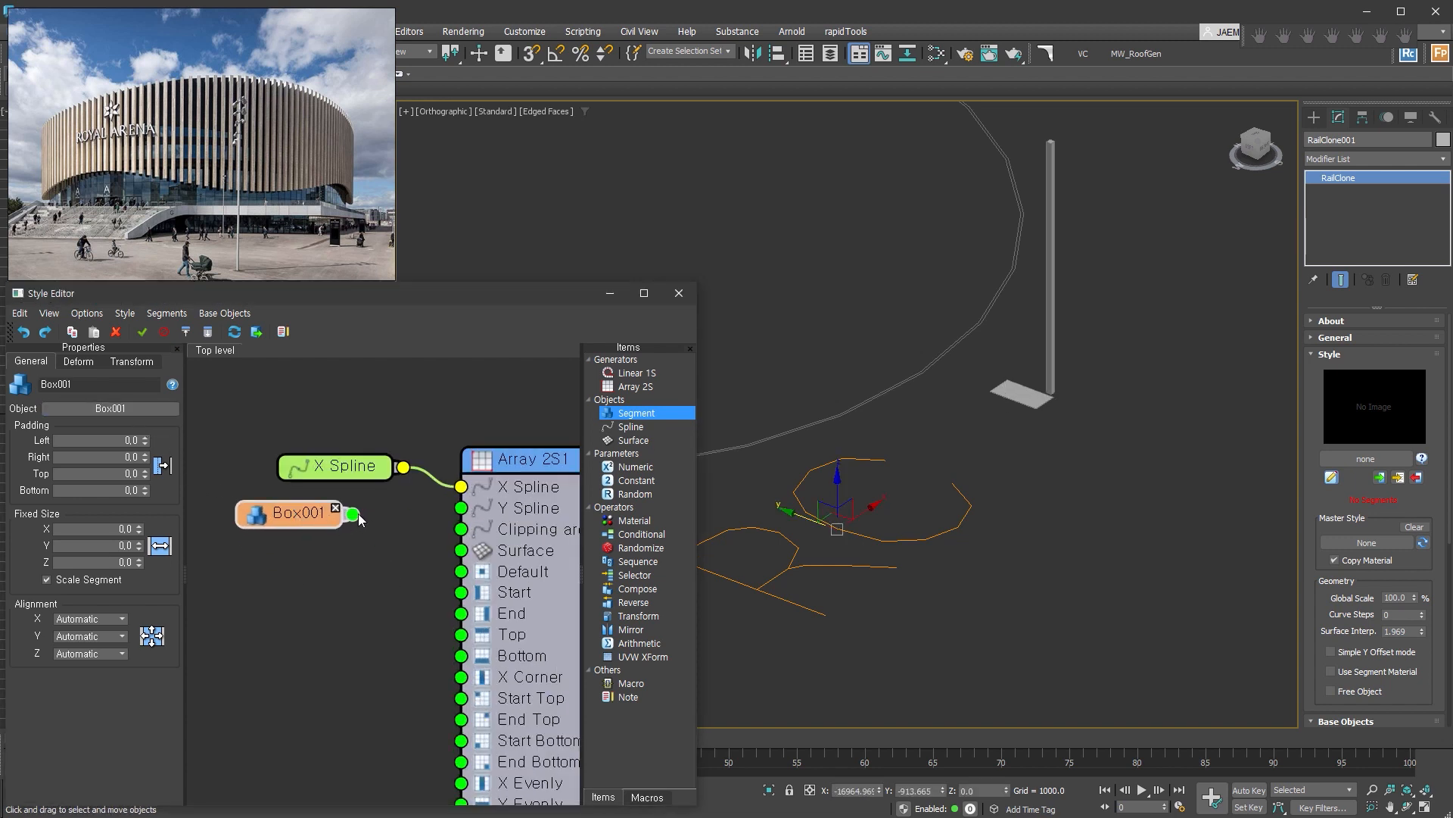
pyautogui.moveTo(353, 515); pyautogui.dragTo(464, 573)
pyautogui.moveTo(302, 513); pyautogui.dragTo(337, 597)
# Set the Y Size of the Array 2S generator to 15000.
pyautogui.click(533, 463)
pyautogui.scroll(-3, 893, 459)
pyautogui.moveTo(923, 436); pyautogui.dragTo(1162, 510, button='middle')
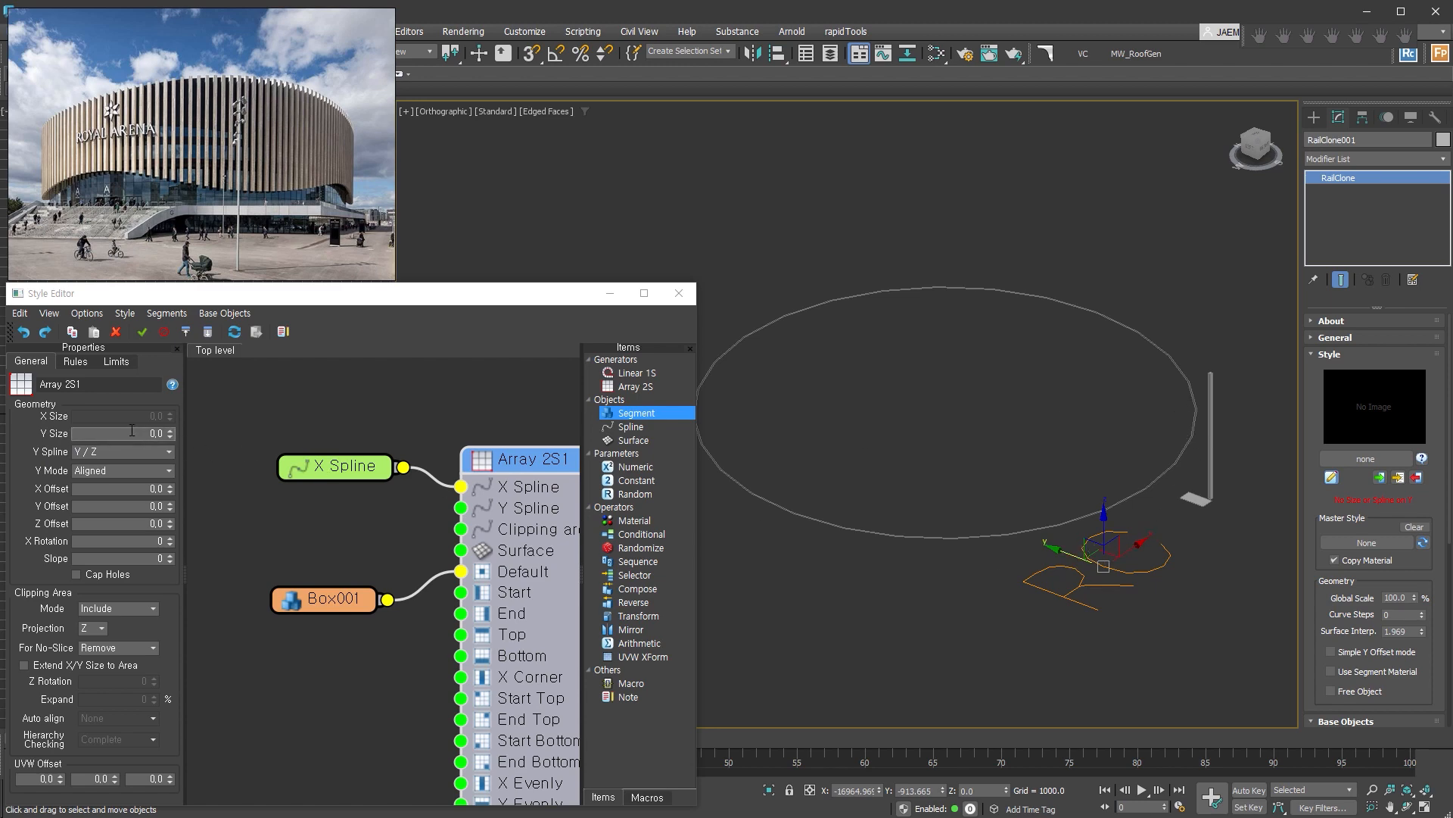
pyautogui.click(155, 433)
pyautogui.write('15000')
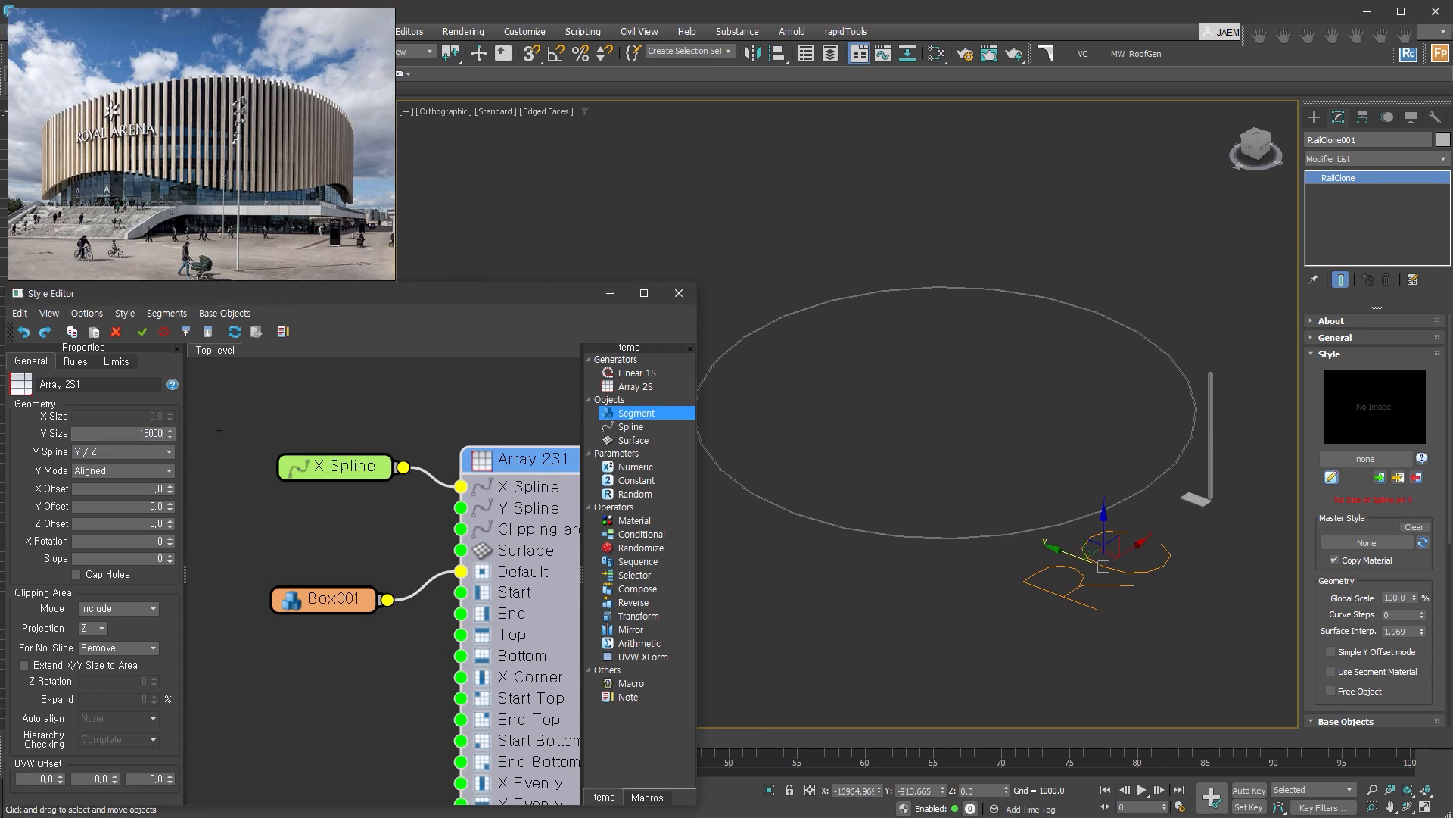
pyautogui.press('Return')
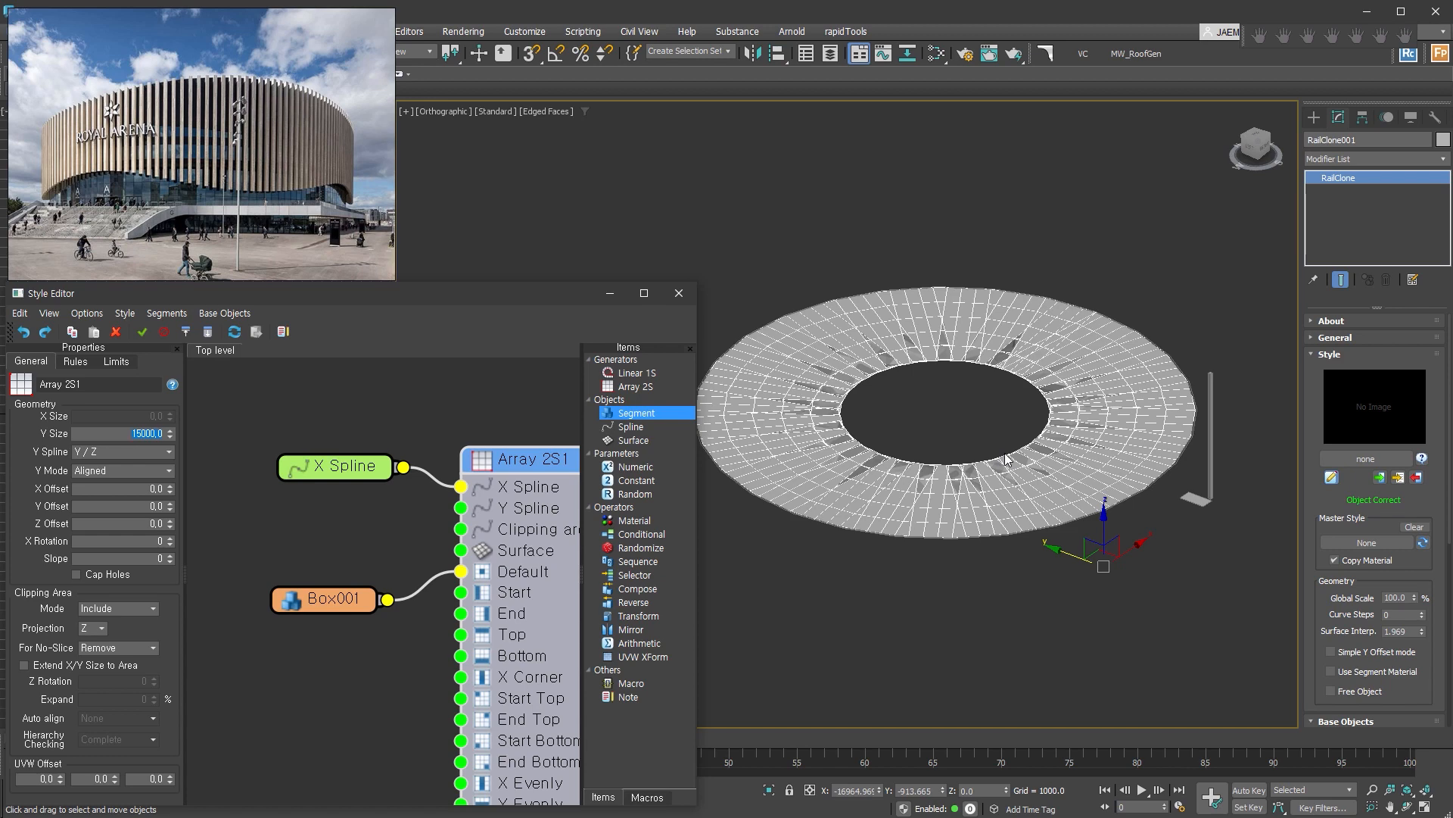
# Set the array's X Rotation to 90 so the panels stand upright along the path.
pyautogui.scroll(5, 1015, 487)
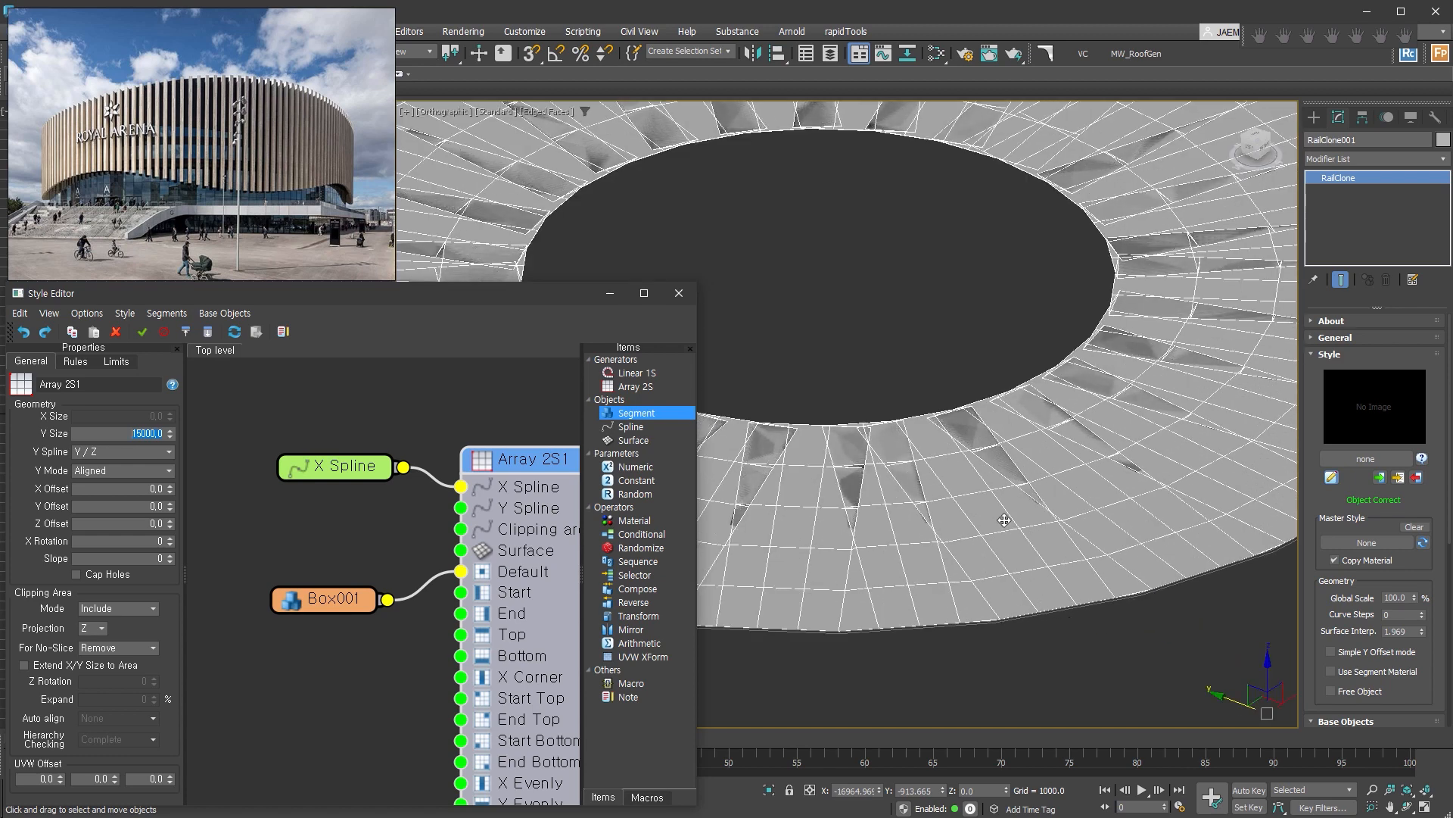
pyautogui.scroll(-4, 1009, 522)
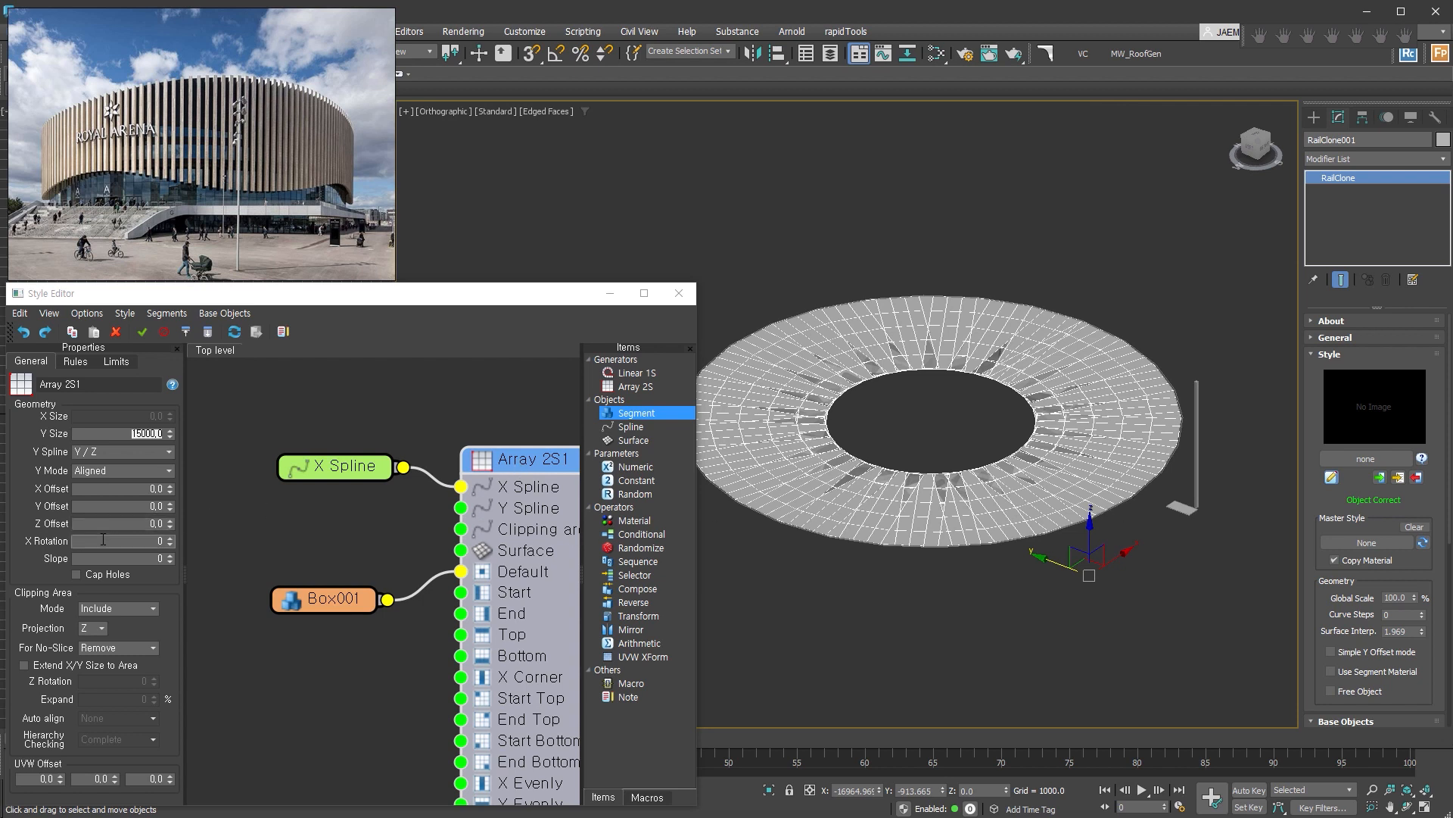
pyautogui.click(98, 538)
pyautogui.moveTo(131, 538); pyautogui.dragTo(162, 540)
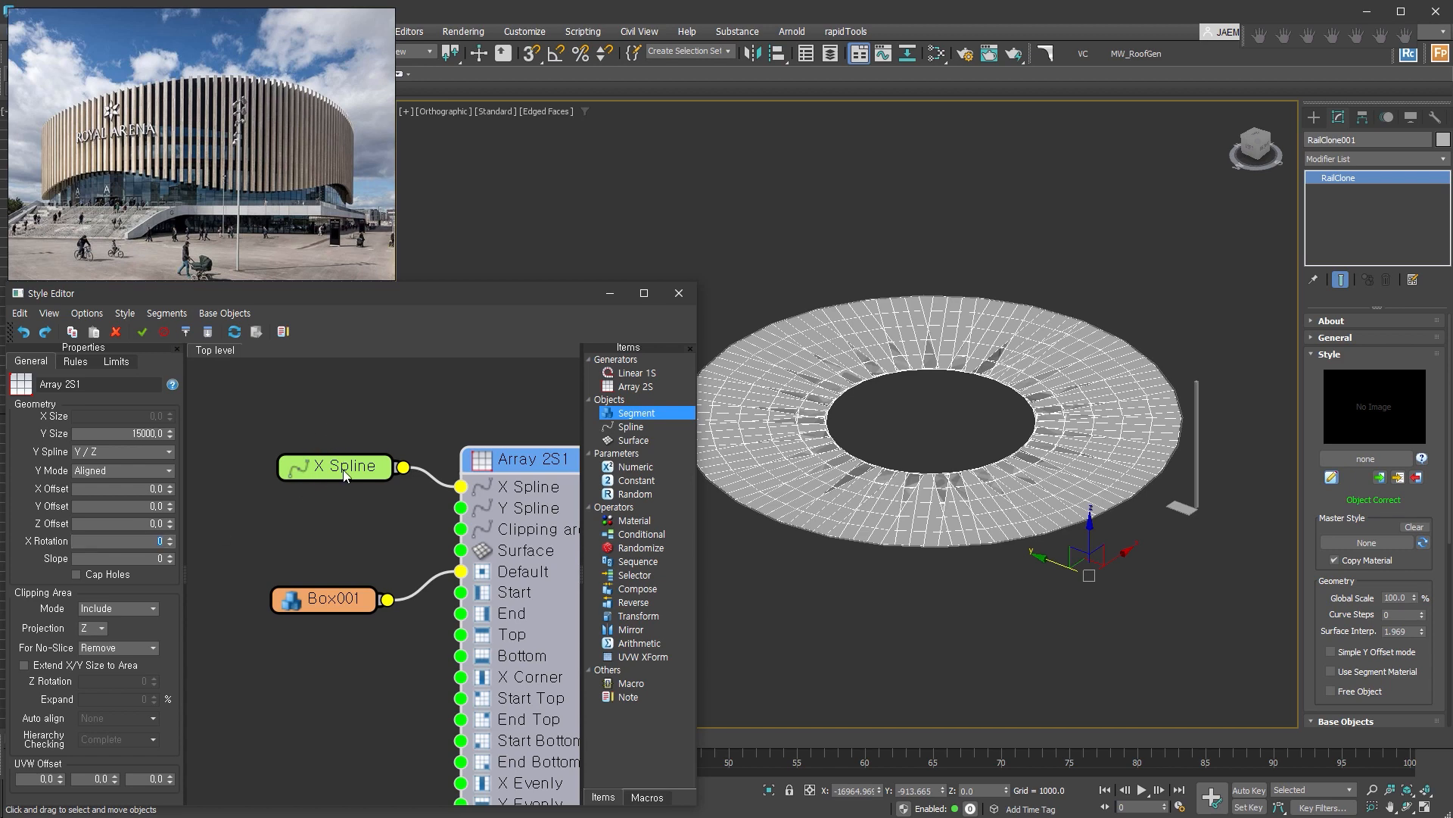
pyautogui.write('90')
pyautogui.press('Return')
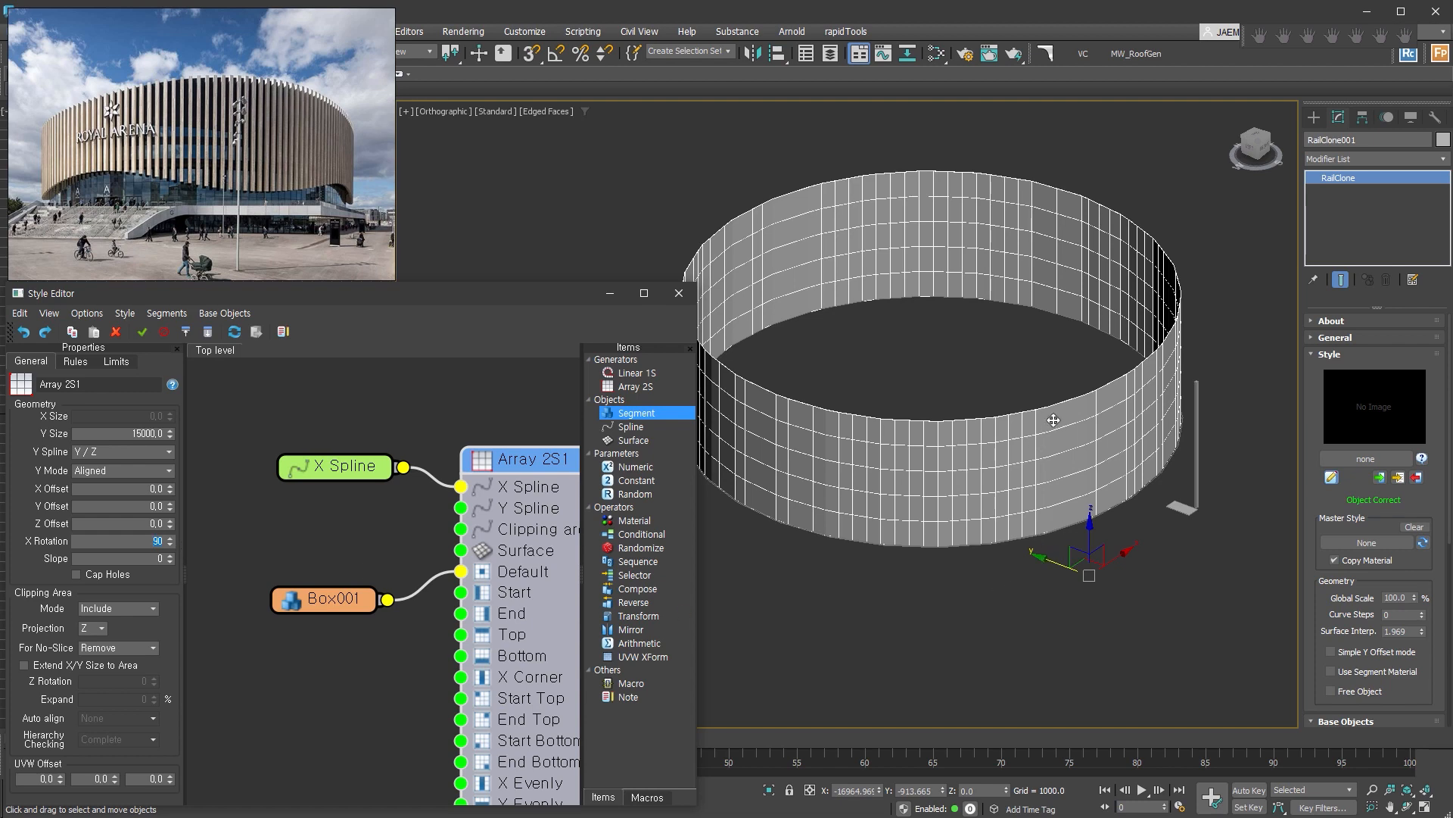
# Set the RailClone object's Curve Steps to 30 to smooth the curved wall.
pyautogui.scroll(5, 1147, 484)
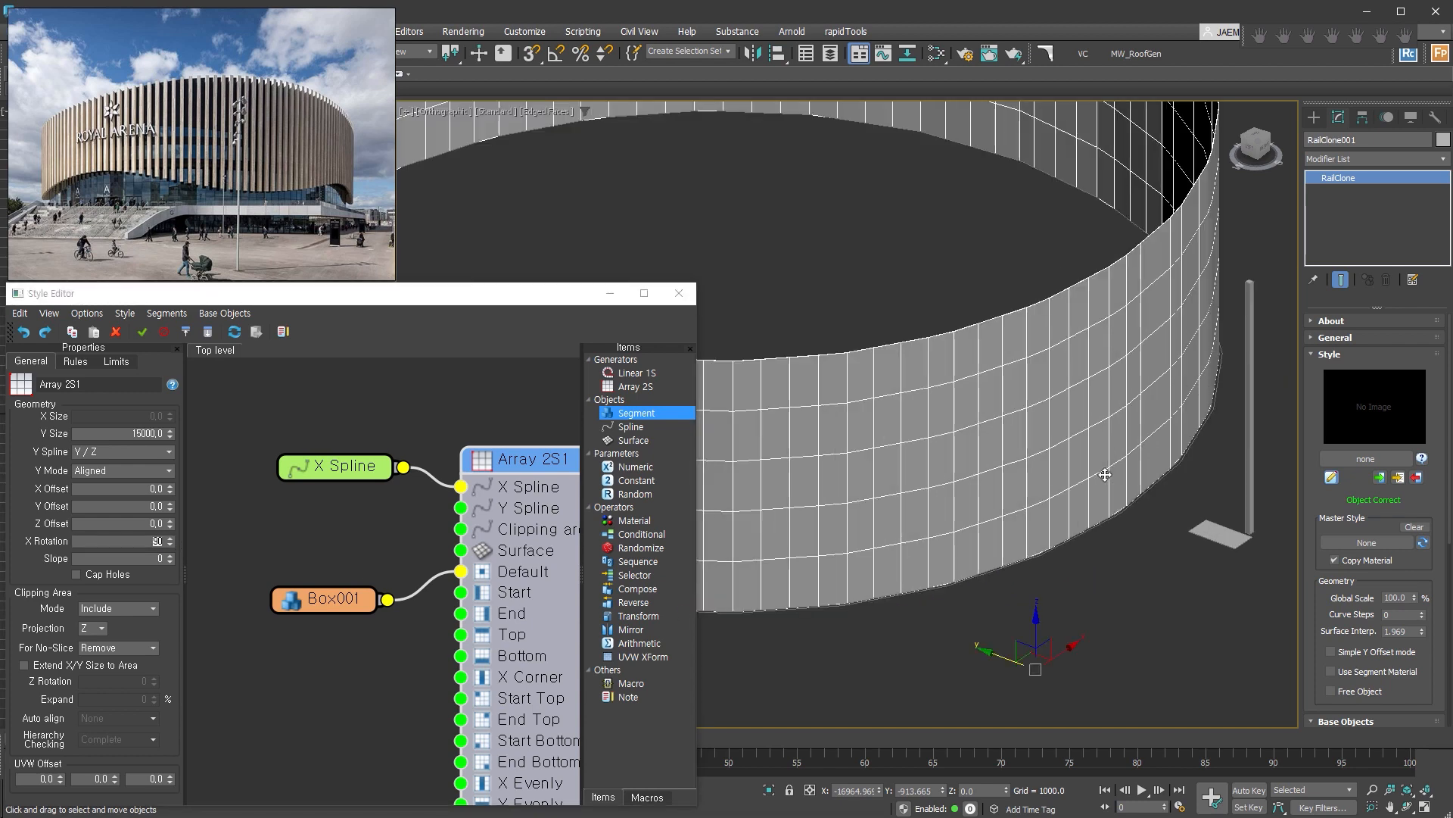
pyautogui.moveTo(1092, 512); pyautogui.dragTo(1070, 538, button='middle')
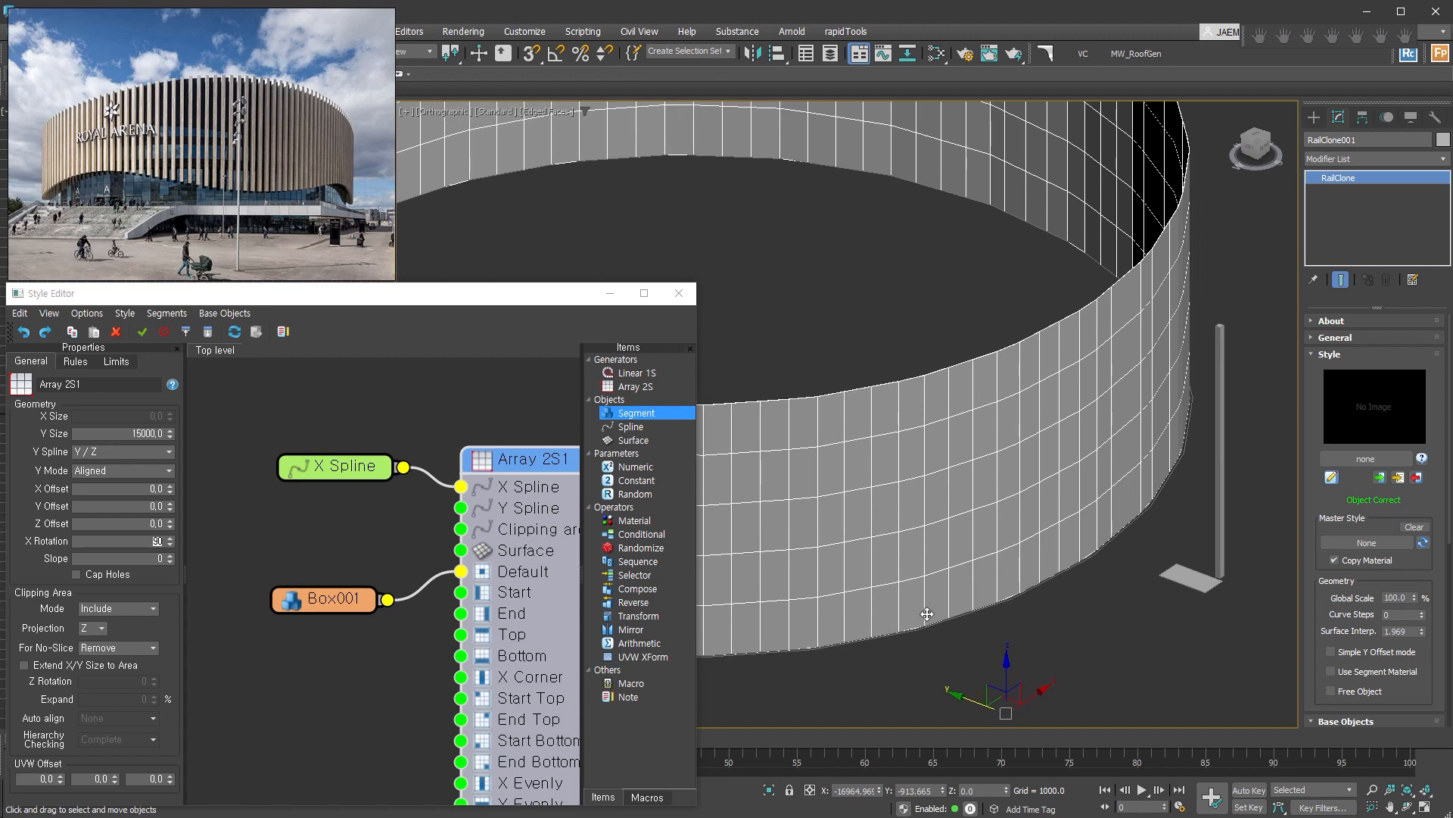
pyautogui.scroll(4, 811, 419)
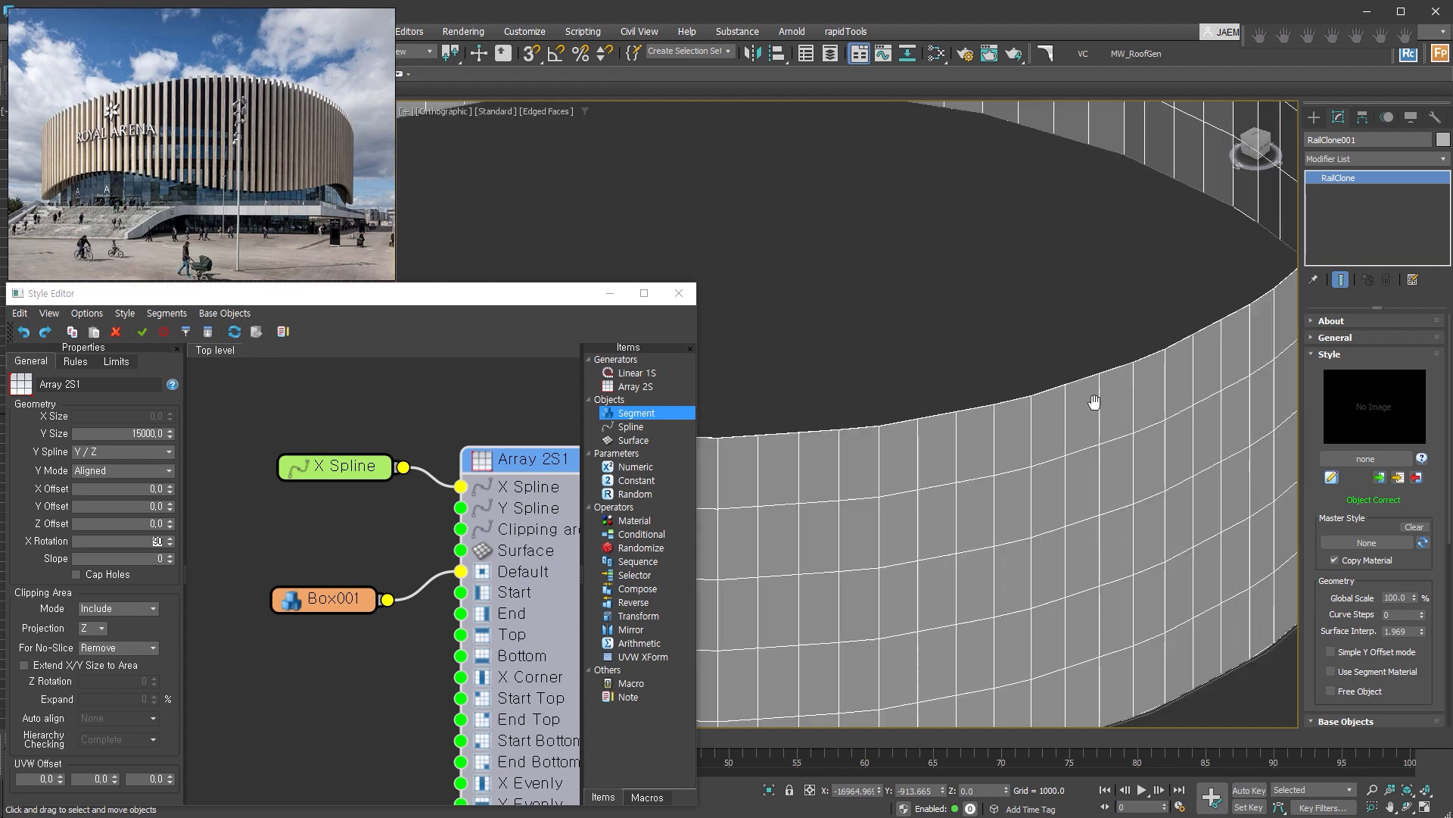
pyautogui.scroll(-5, 1105, 401)
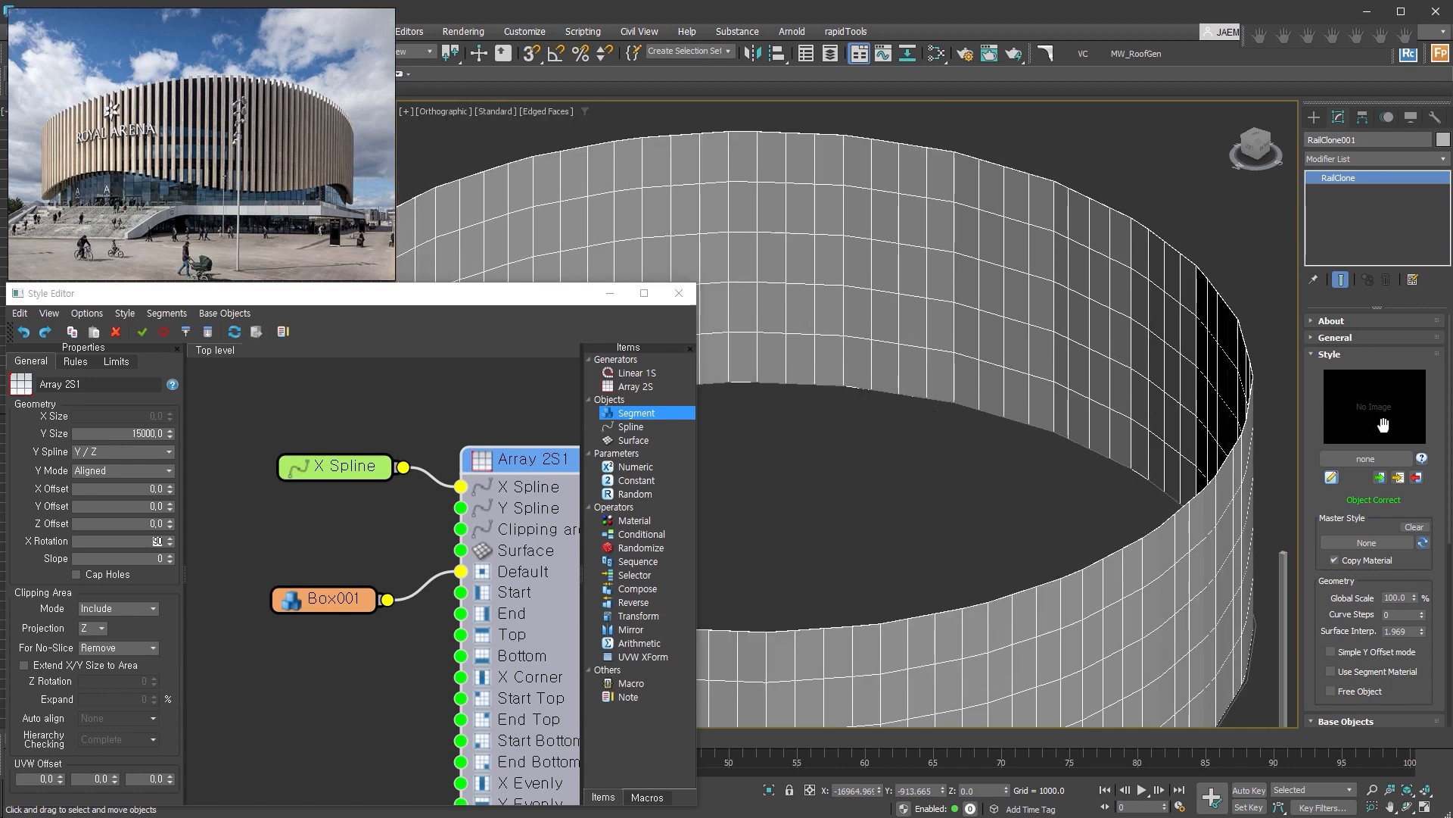
pyautogui.doubleClick(1407, 614)
pyautogui.write('30')
pyautogui.press('Return')
pyautogui.scroll(3, 1097, 611)
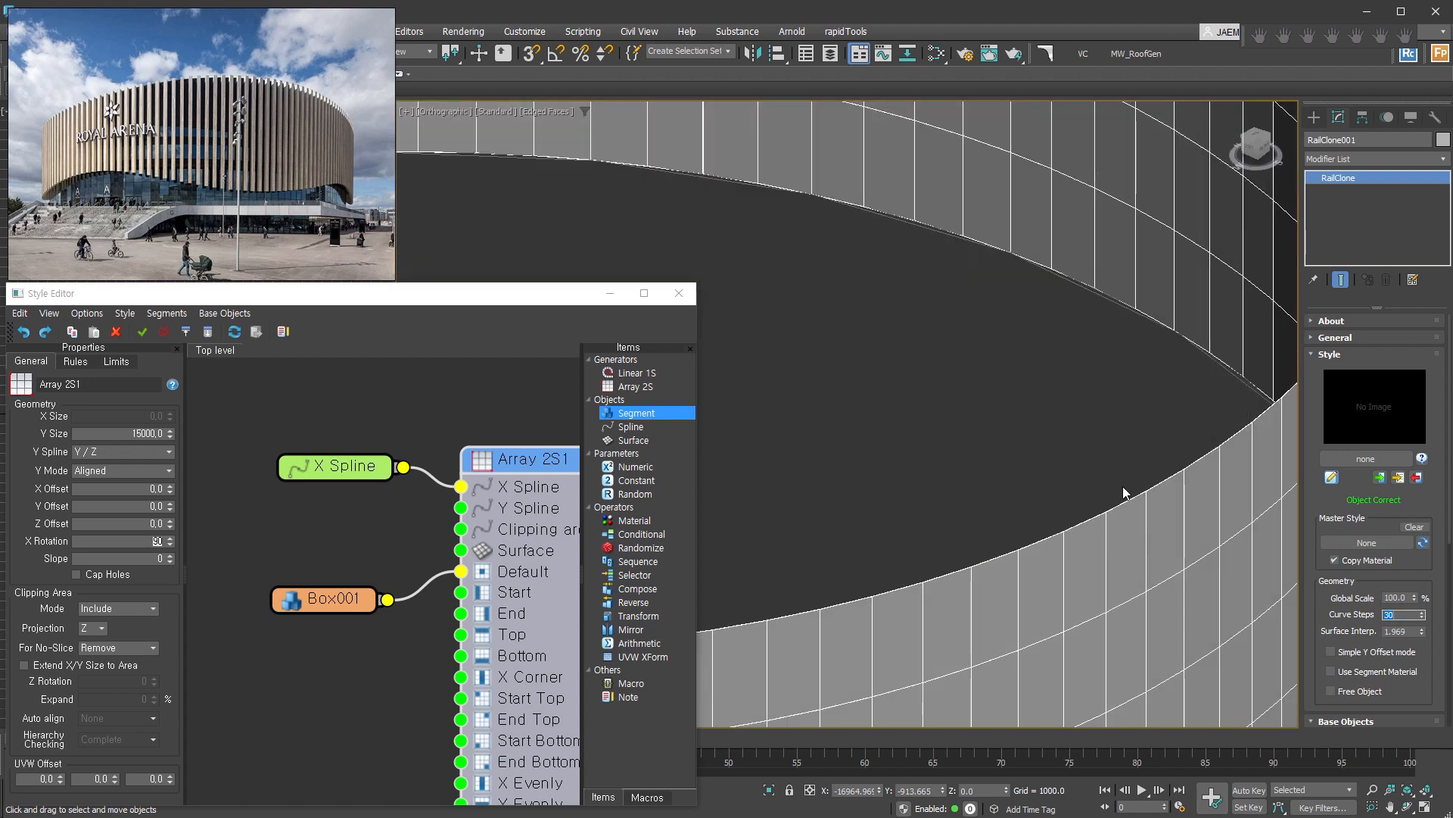
pyautogui.scroll(-5, 1116, 496)
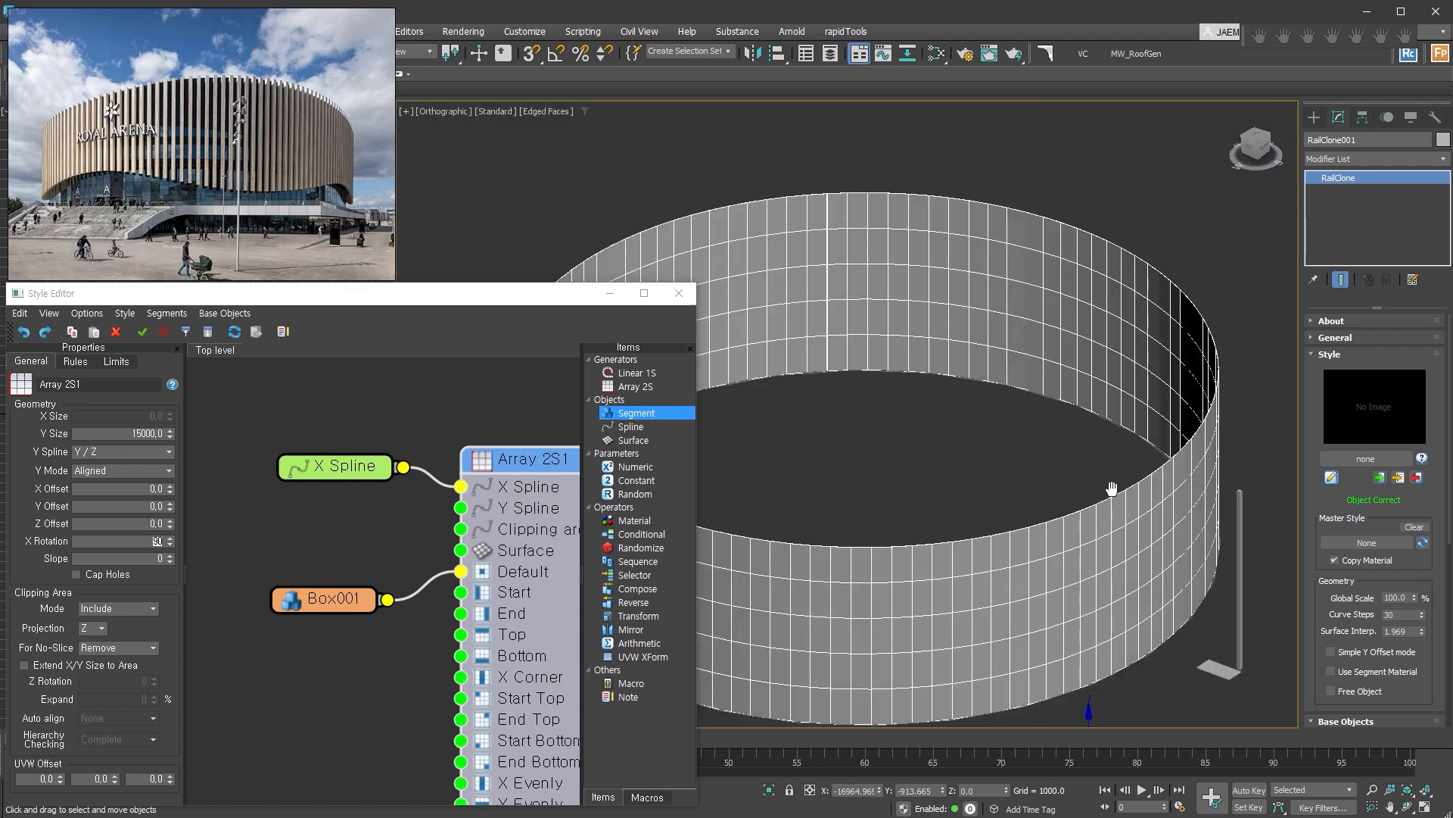
pyautogui.scroll(6, 1060, 485)
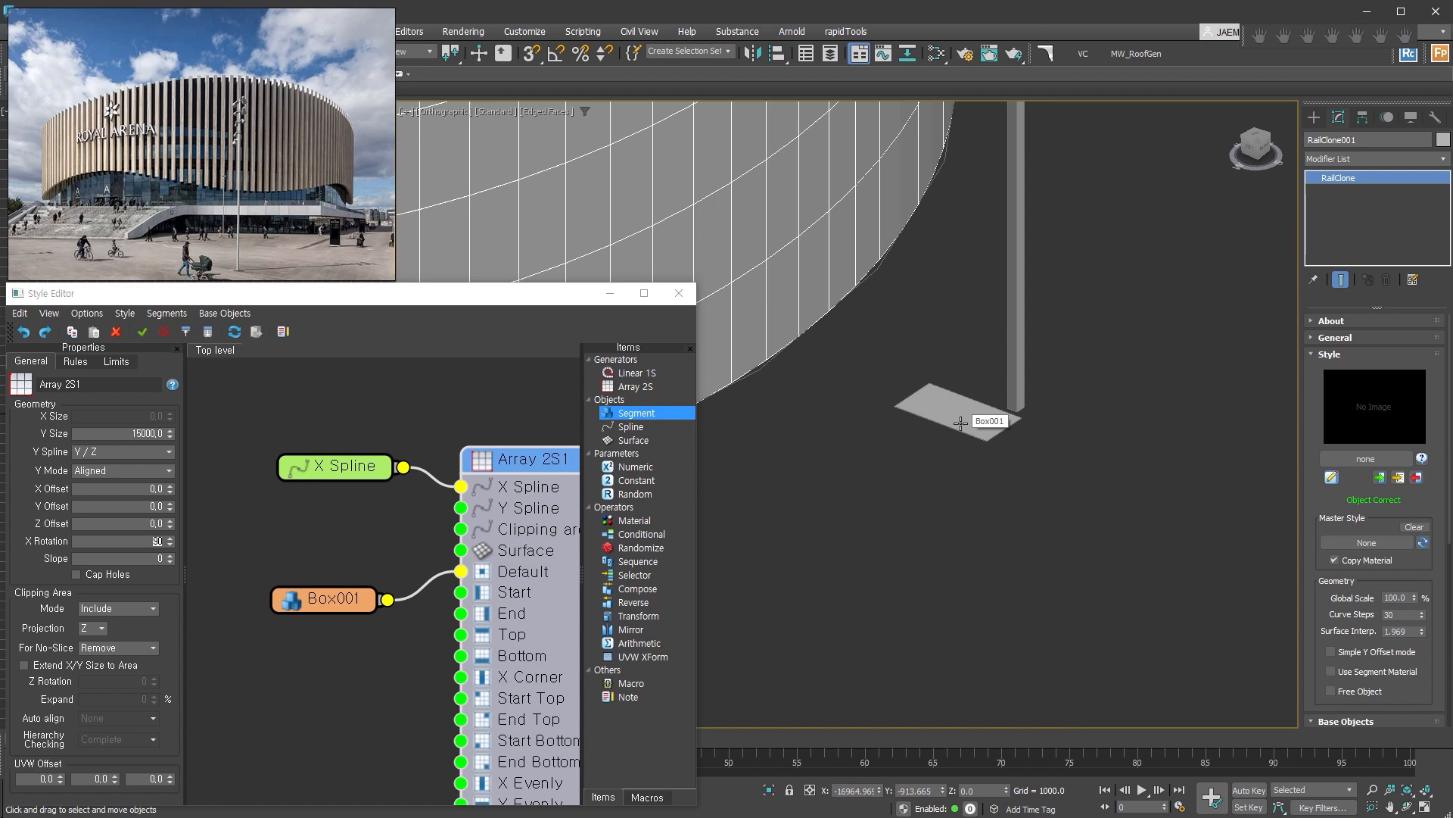
pyautogui.moveTo(961, 424); pyautogui.dragTo(1057, 508, button='middle')
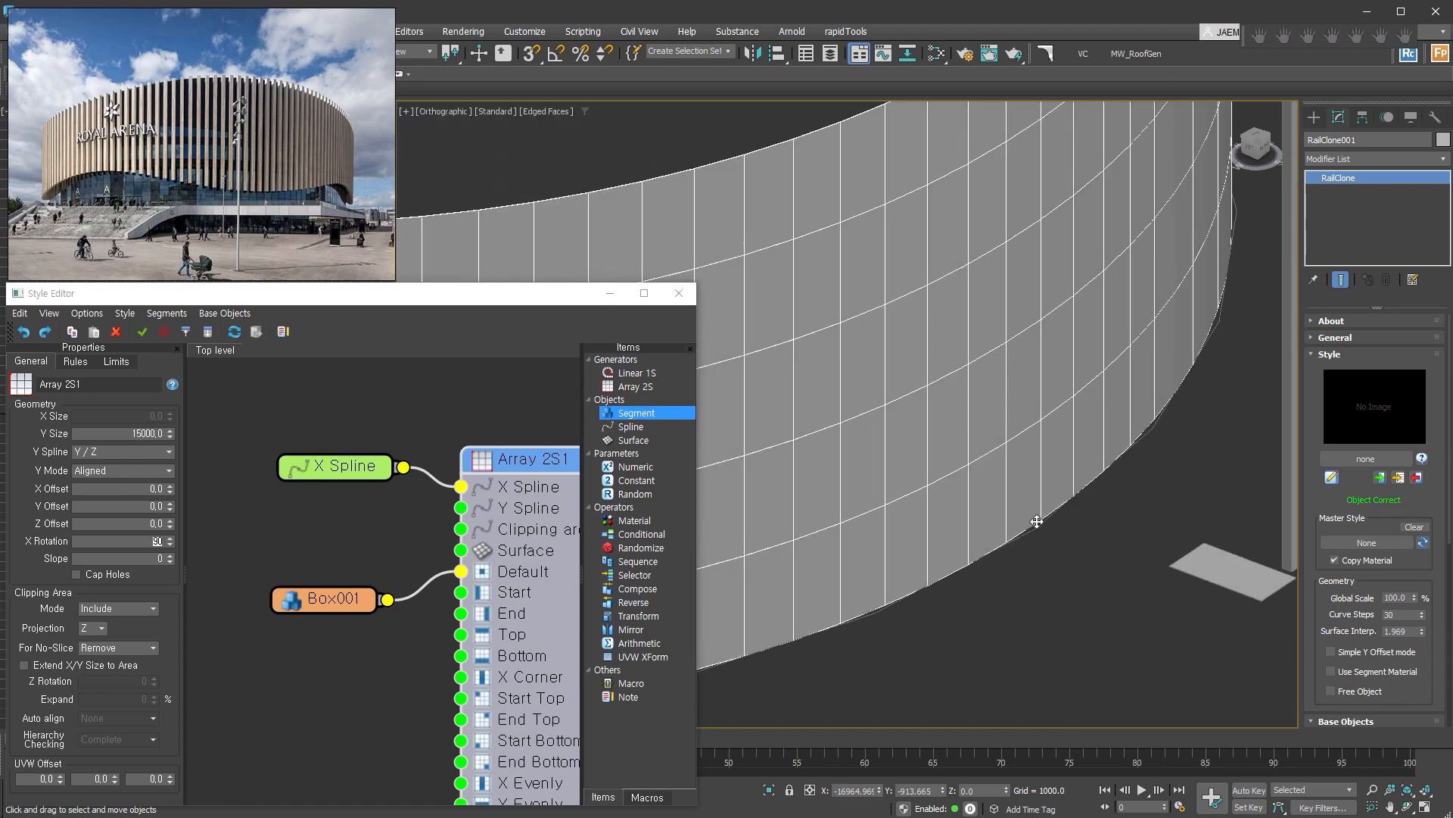
pyautogui.moveTo(941, 308); pyautogui.dragTo(945, 457, button='middle')
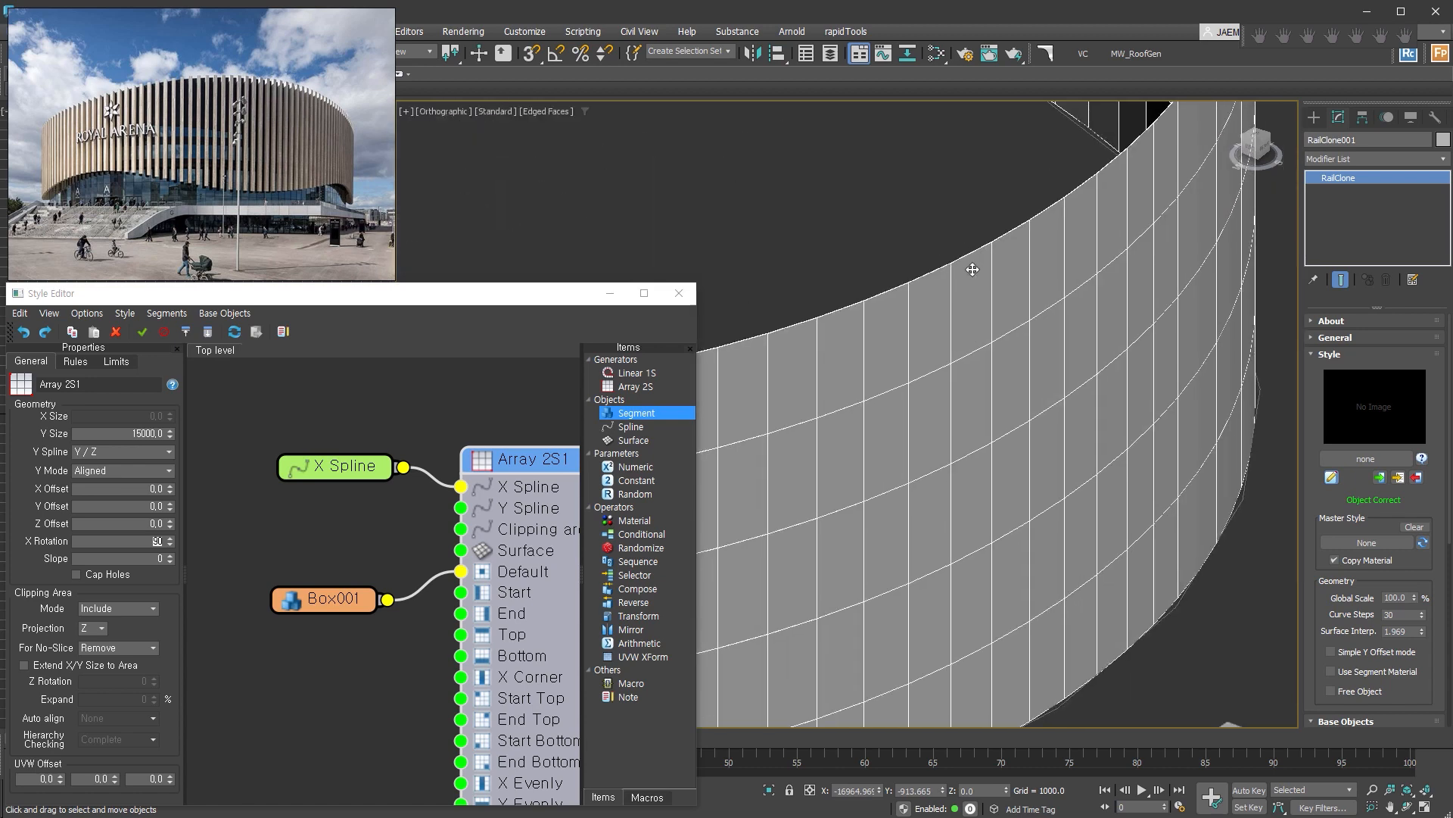
# Examine the smoothed curved wall as a whole and close its Style Editor.
pyautogui.moveTo(1041, 560); pyautogui.dragTo(960, 399, button='middle')
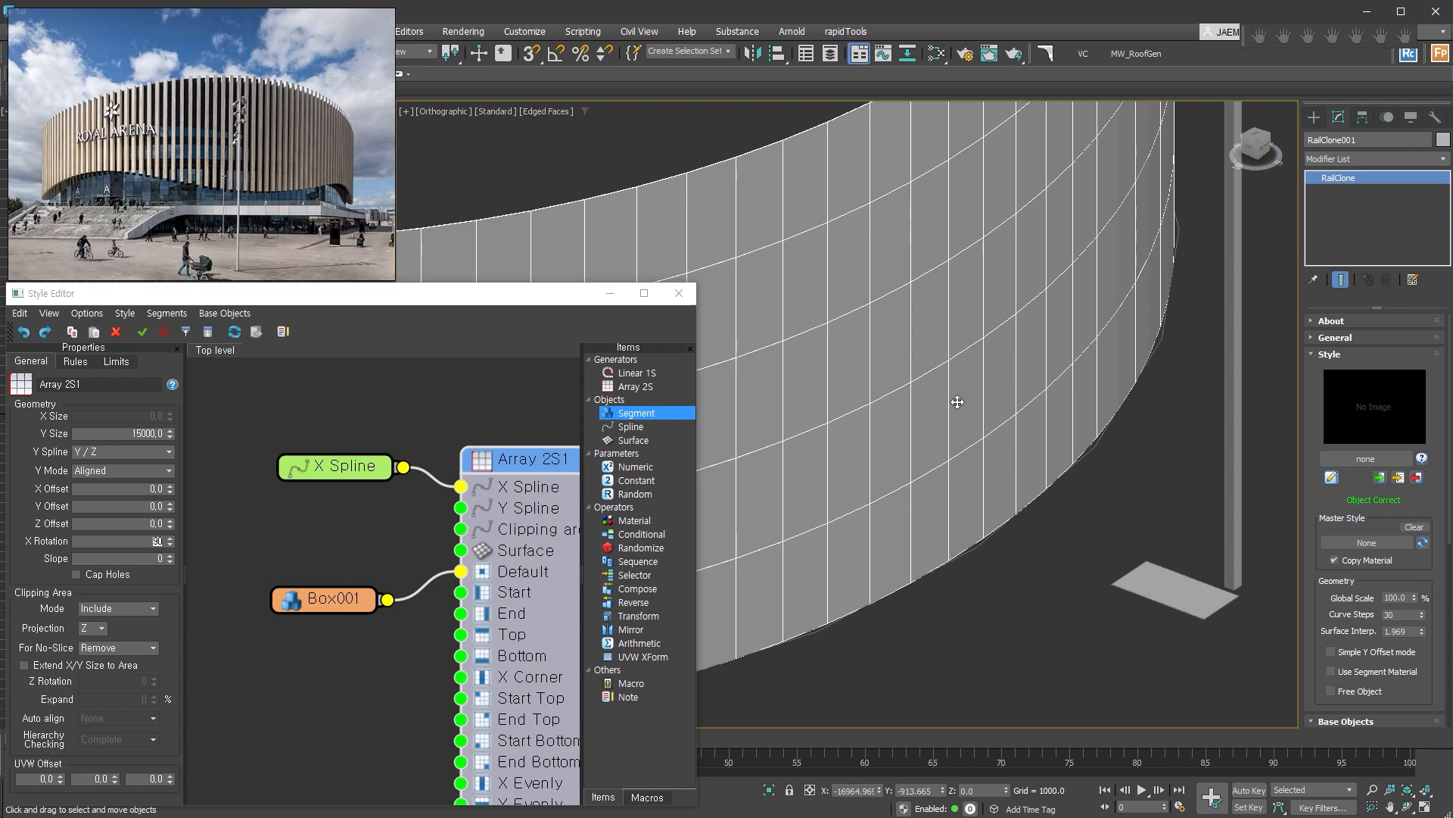
pyautogui.scroll(-3, 1124, 573)
pyautogui.moveTo(1117, 571); pyautogui.dragTo(1168, 571, button='middle')
pyautogui.scroll(-2, 1139, 571)
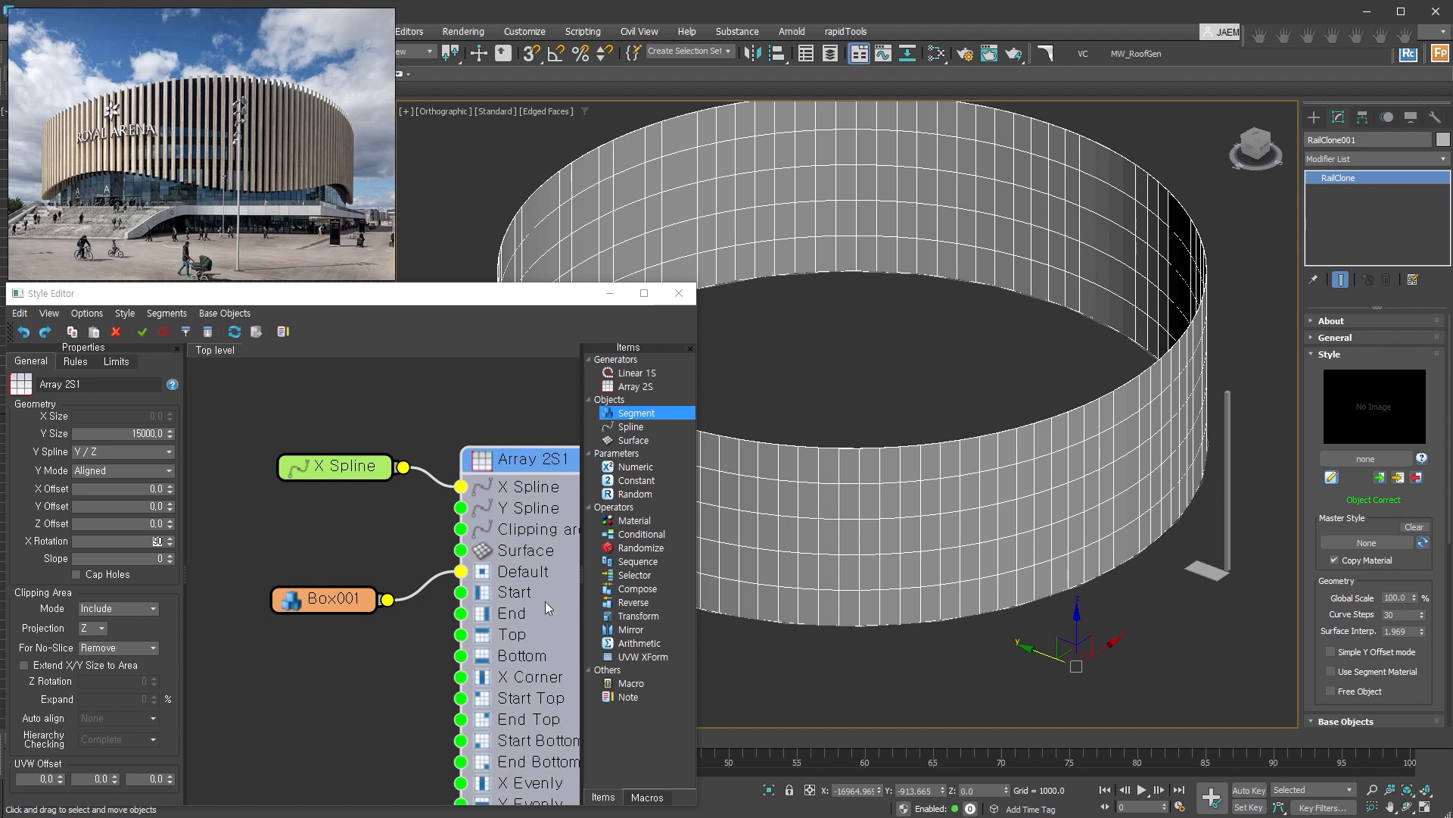
pyautogui.scroll(-3, 435, 519)
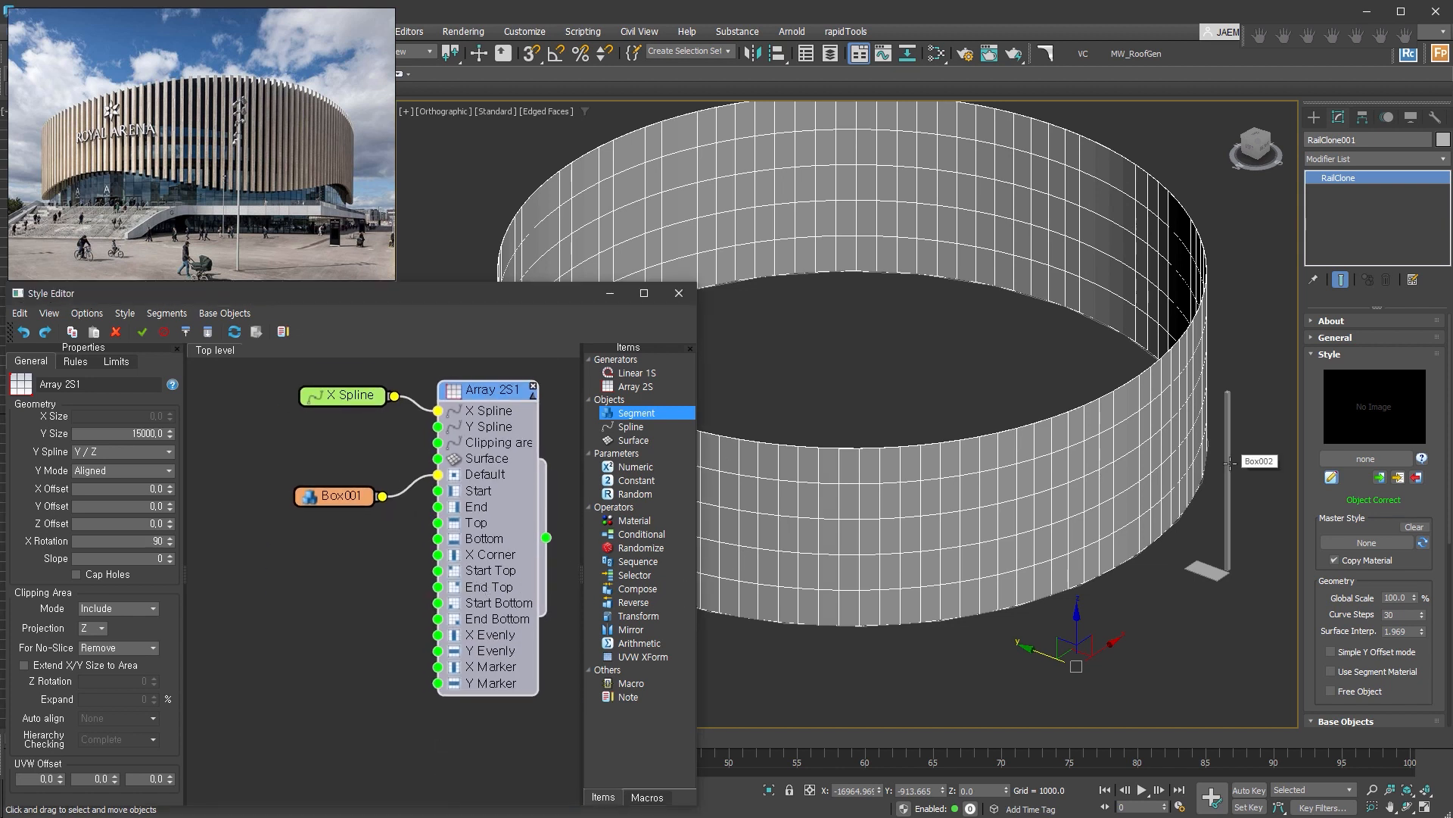
pyautogui.click(680, 295)
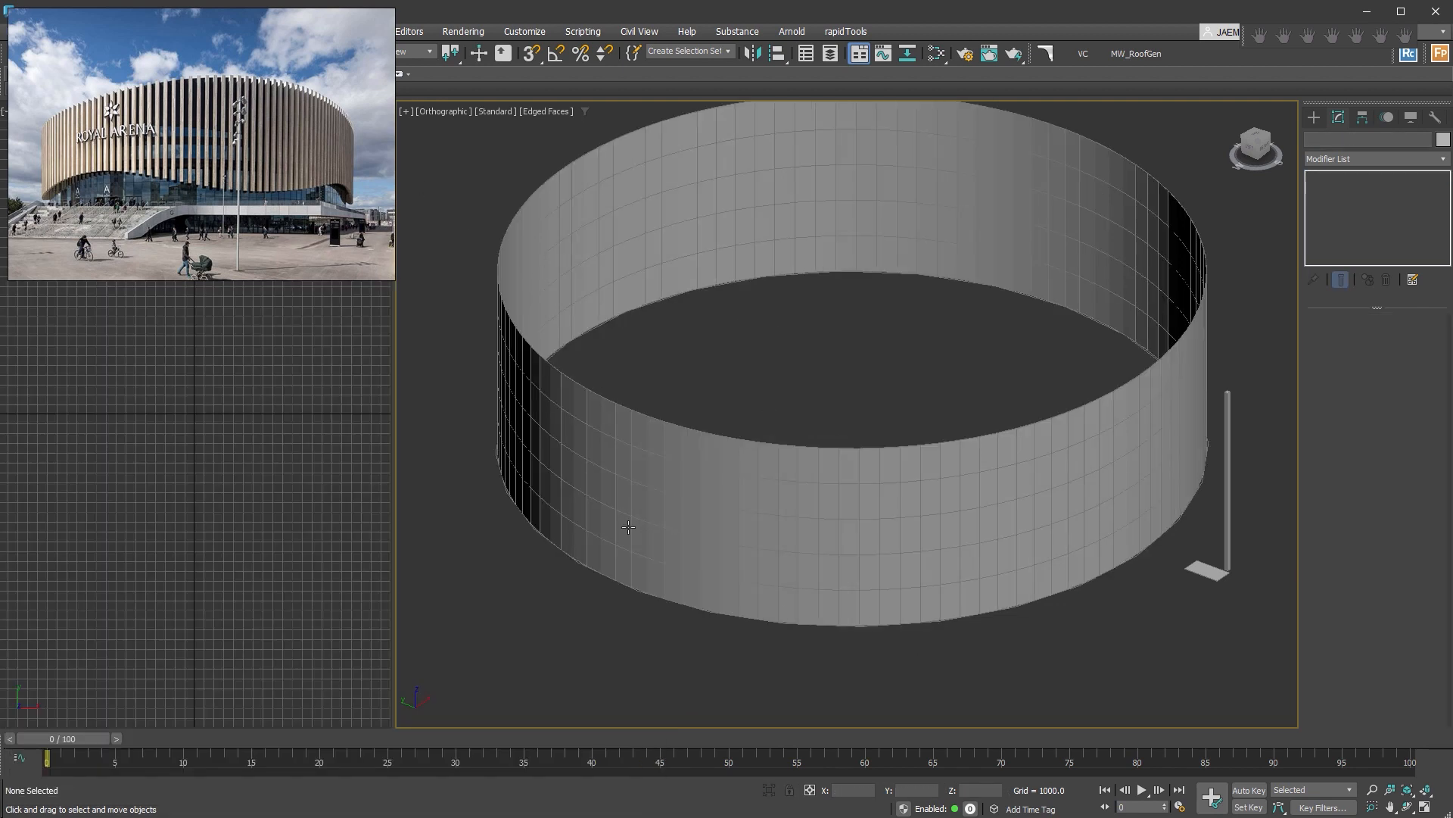
# Select the circle path001 at the foot of the wall and raise it about 1722 units.
pyautogui.click(853, 623)
pyautogui.keyDown('alt'); pyautogui.moveTo(854, 623); pyautogui.dragTo(903, 611, button='middle'); pyautogui.keyUp('alt')
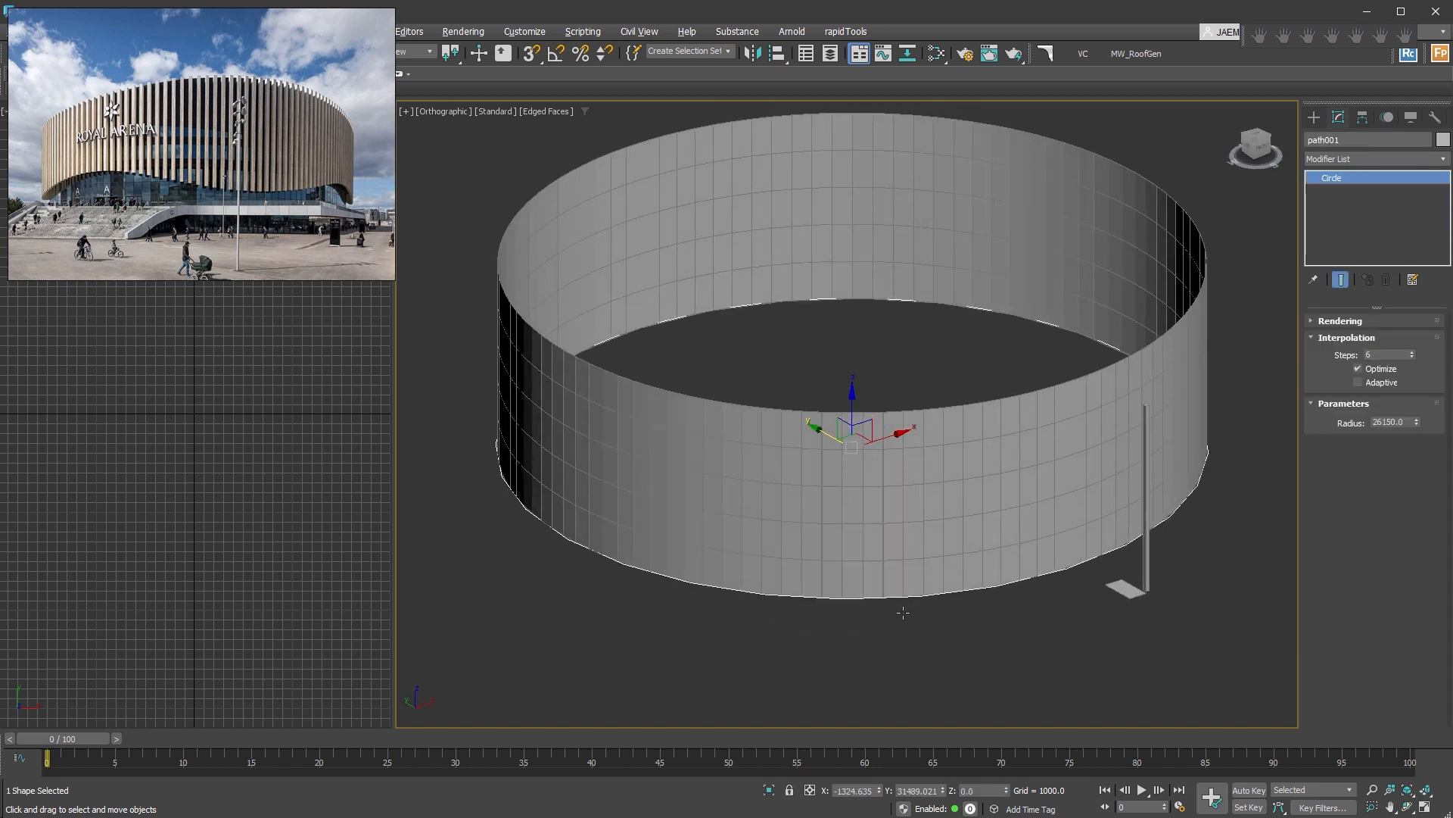
pyautogui.moveTo(853, 399); pyautogui.dragTo(854, 377)
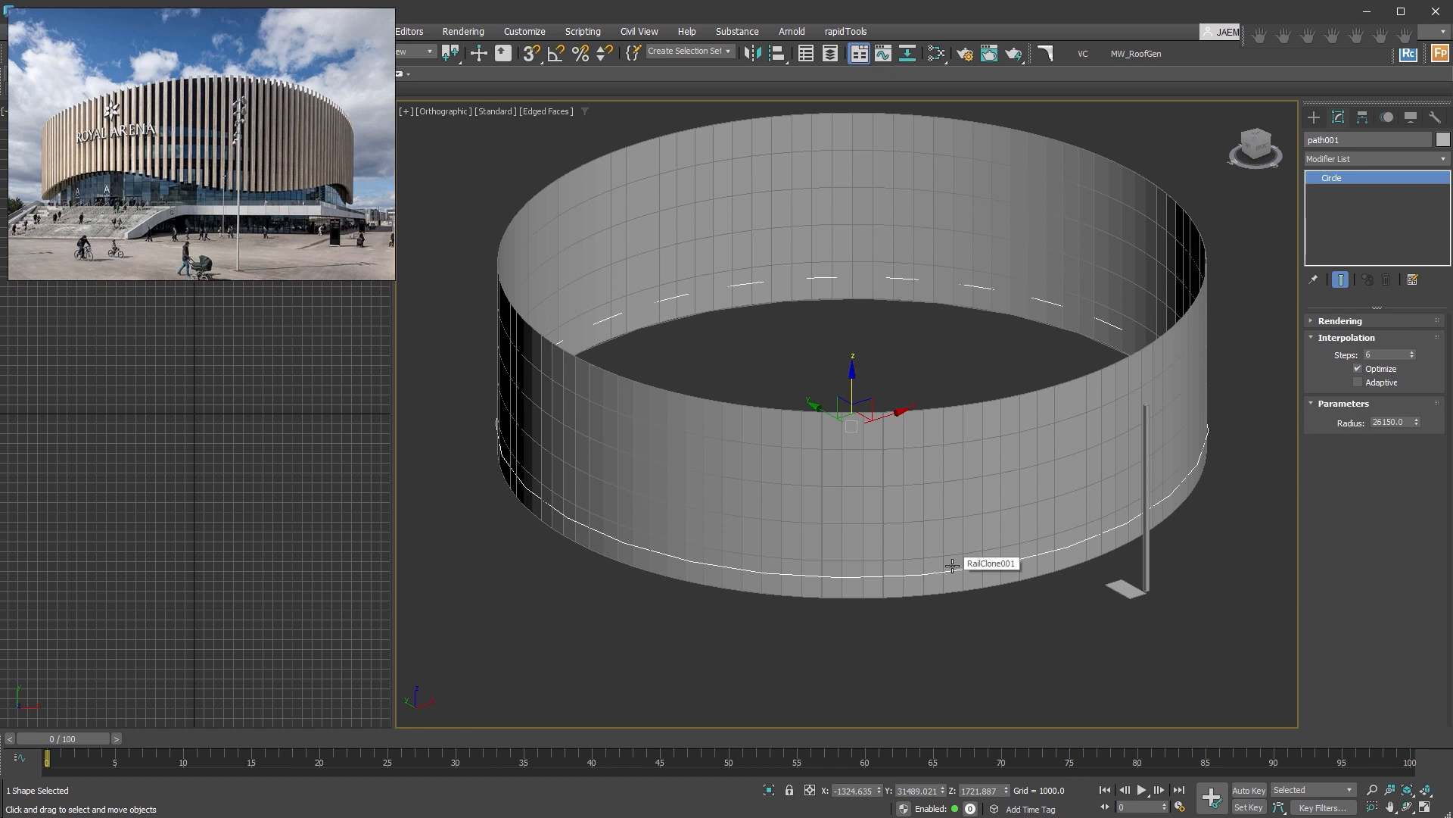
# Convert the circle path001 to an editable spline and divide all of its segments by 1 in wireframe display.
pyautogui.hotkey('ctrl', 'e')
pyautogui.click(1374, 376)
pyautogui.keyDown('alt'); pyautogui.moveTo(1128, 503); pyautogui.dragTo(1041, 500, button='middle'); pyautogui.keyUp('alt')
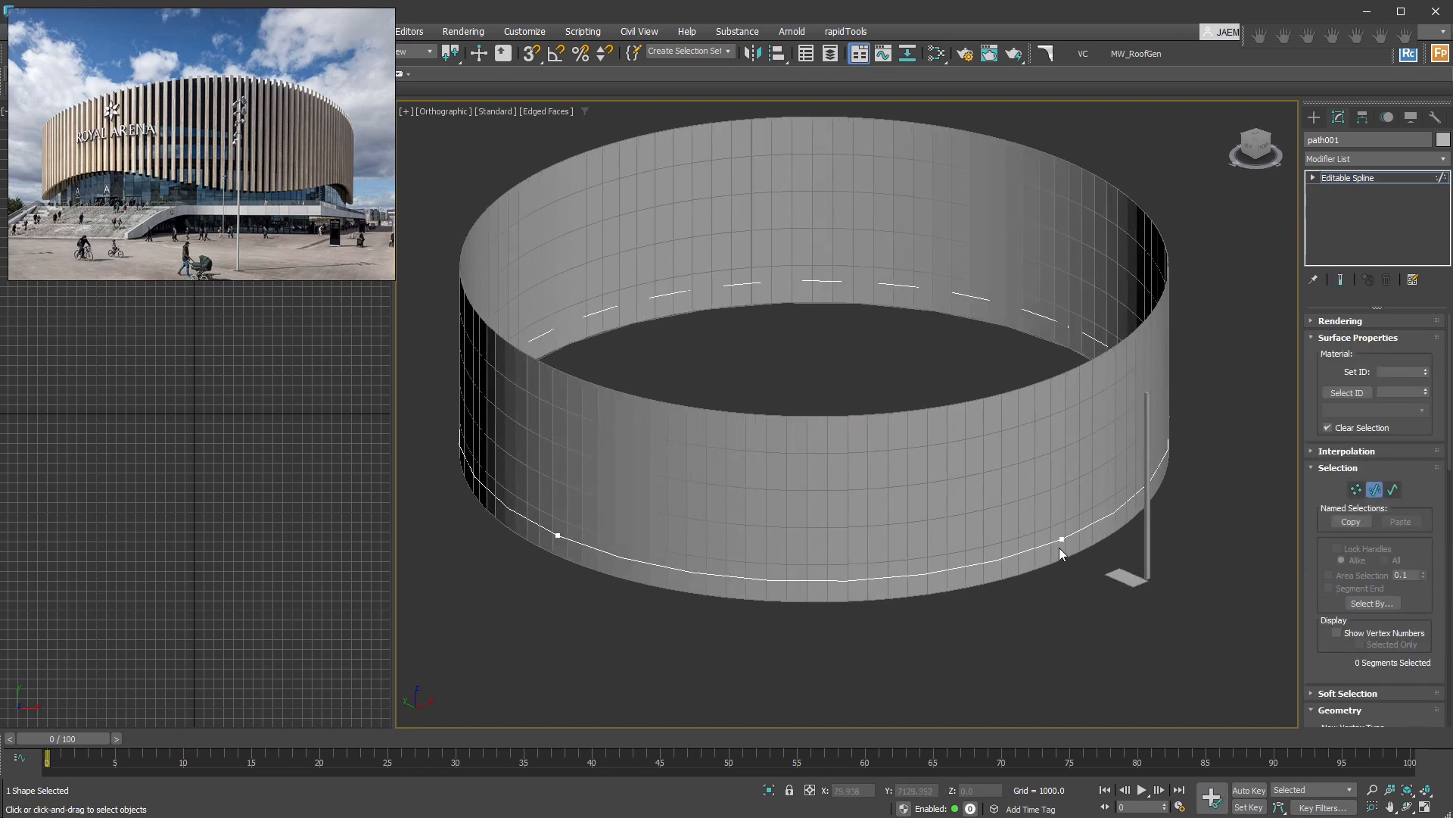
pyautogui.press('F3')
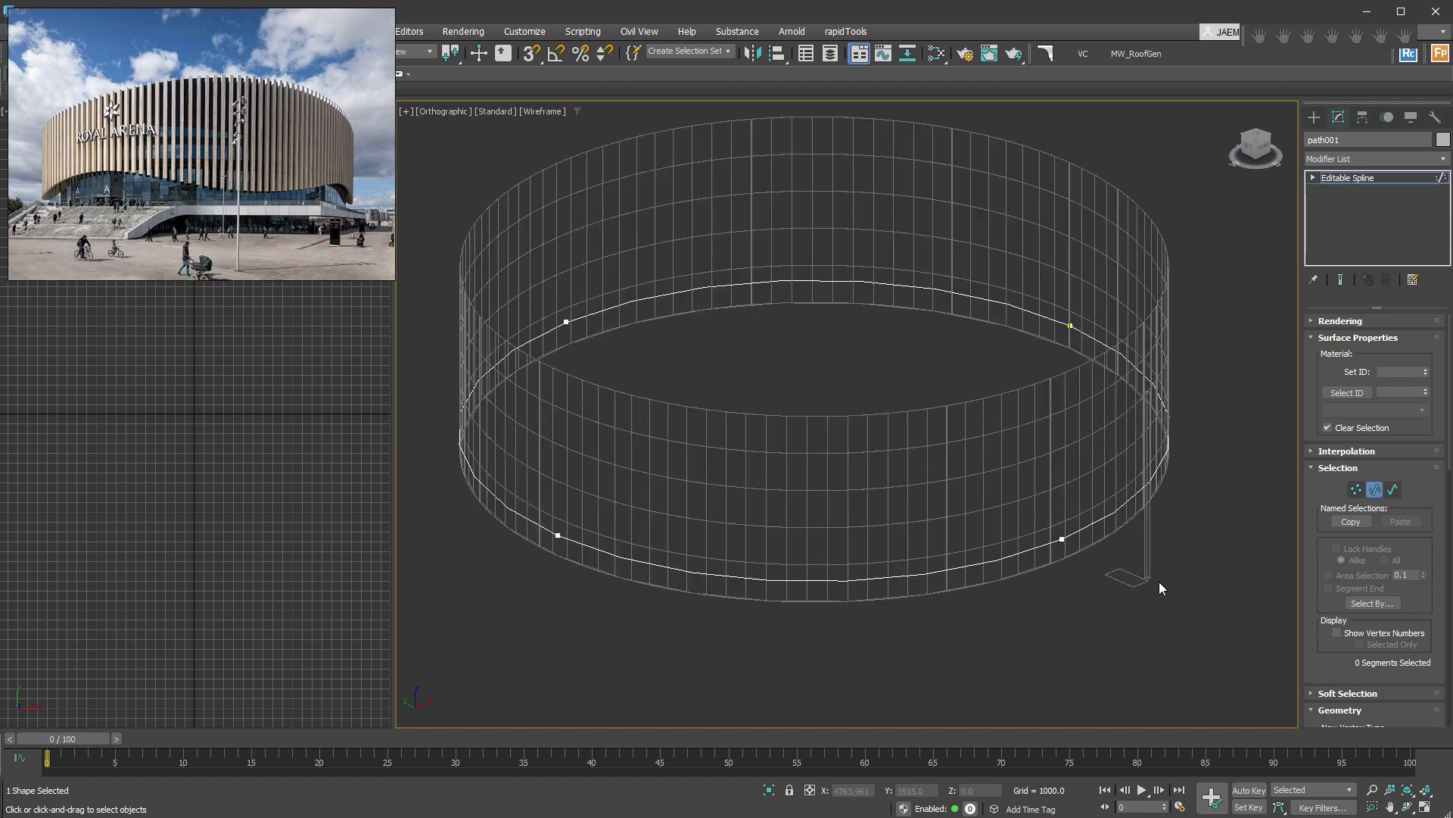
pyautogui.hotkey('ctrl', 'a')
pyautogui.scroll(-5, 1338, 677)
pyautogui.scroll(-3, 1340, 669)
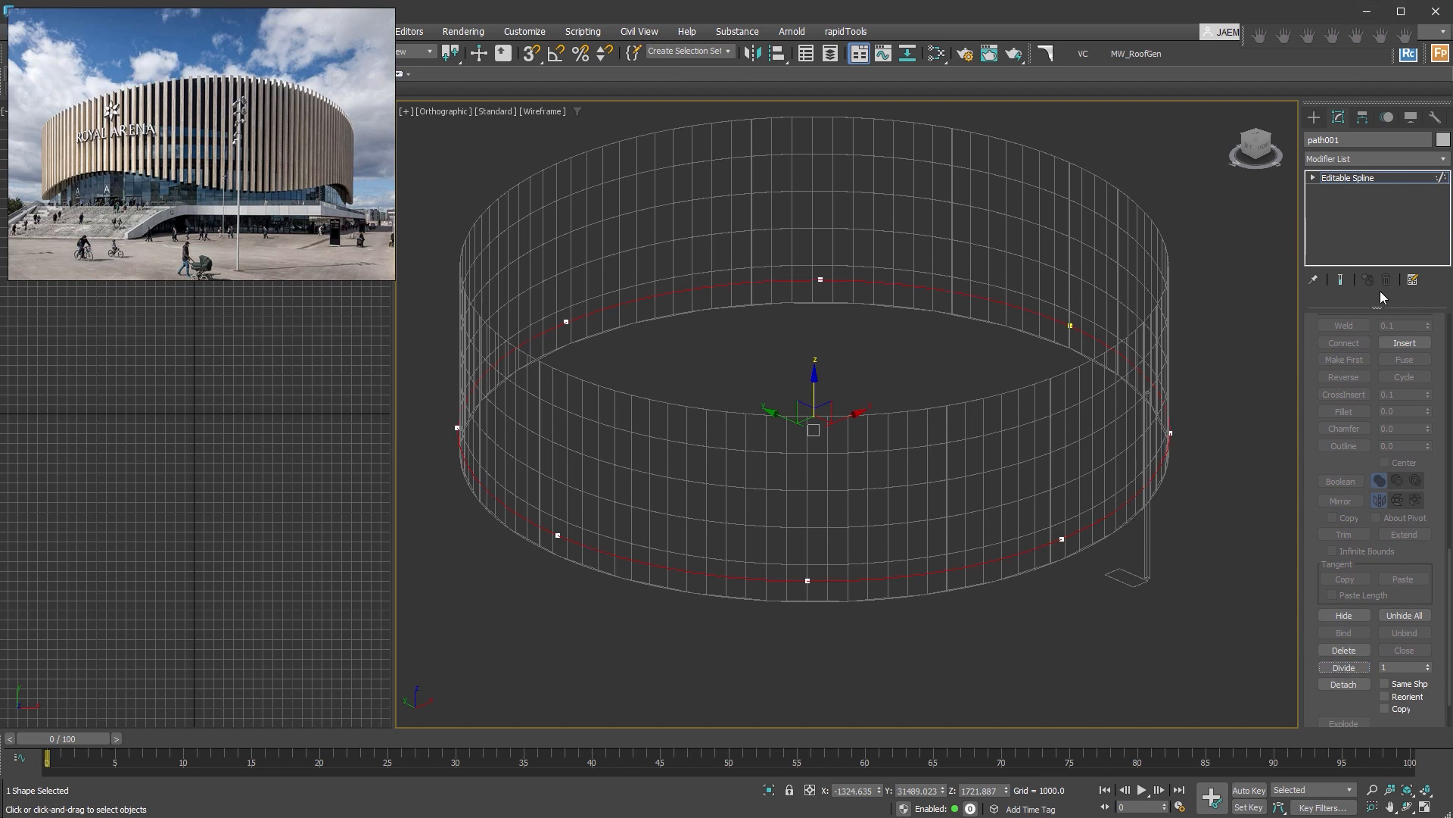
# Raise every second vertex of path001 so the spline waves up and down, and return to shaded display.
pyautogui.click(1313, 178)
pyautogui.click(1342, 191)
pyautogui.moveTo(885, 620); pyautogui.dragTo(765, 523)
pyautogui.keyDown('ctrl'); pyautogui.moveTo(503, 477); pyautogui.dragTo(428, 390); pyautogui.keyUp('ctrl')
pyautogui.keyDown('ctrl'); pyautogui.moveTo(860, 330); pyautogui.dragTo(778, 235); pyautogui.keyUp('ctrl')
pyautogui.keyDown('ctrl'); pyautogui.moveTo(1207, 467); pyautogui.dragTo(1143, 409); pyautogui.keyUp('ctrl')
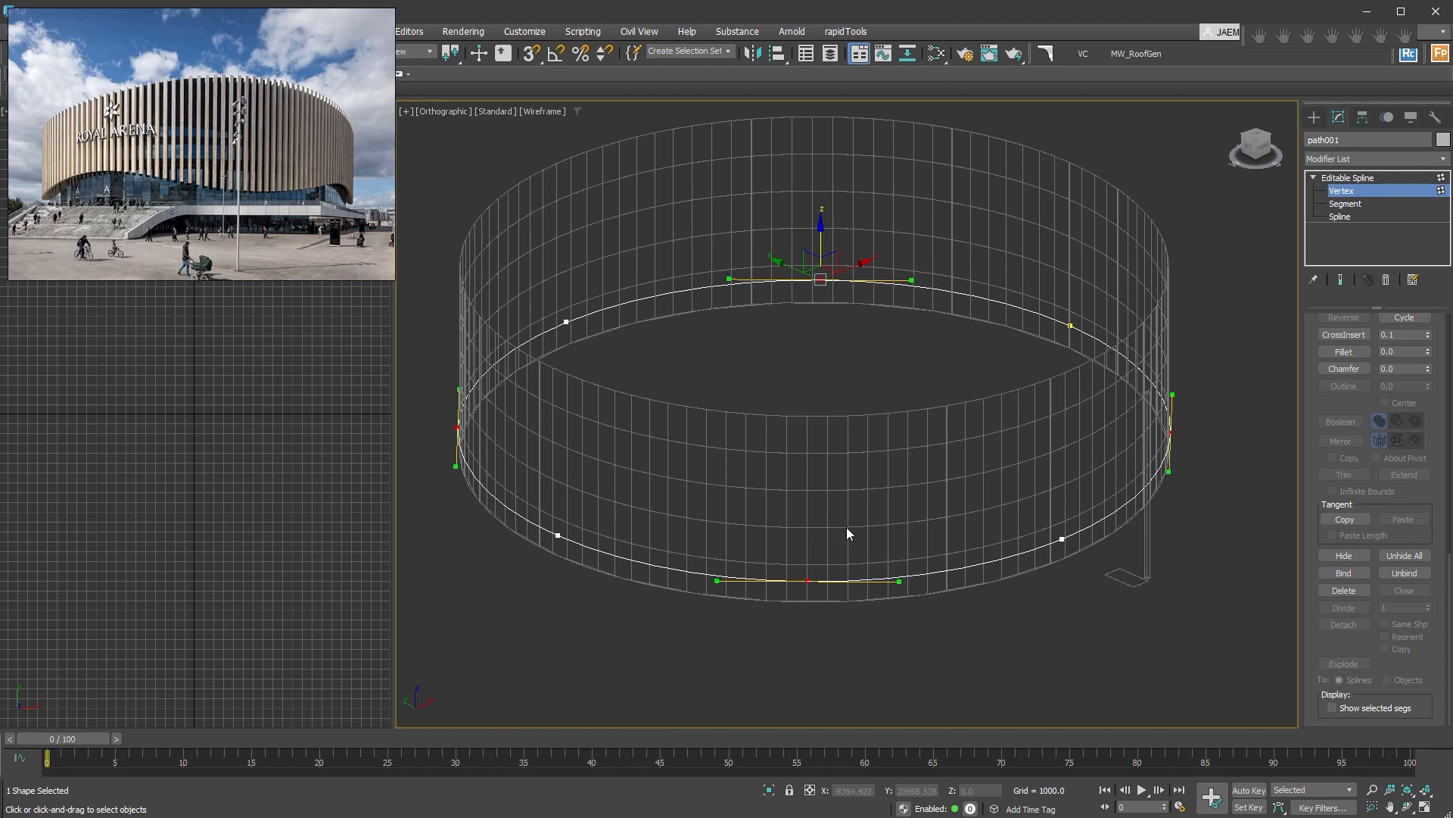
pyautogui.keyDown('alt'); pyautogui.moveTo(845, 524); pyautogui.dragTo(882, 500, button='middle'); pyautogui.keyUp('alt')
pyautogui.moveTo(749, 284); pyautogui.dragTo(727, 239)
pyautogui.moveTo(1177, 383)
pyautogui.keyDown('alt'); pyautogui.mouseDown(button='middle')
pyautogui.moveTo(1119, 357)
pyautogui.moveTo(1006, 405)
pyautogui.mouseUp(button='middle'); pyautogui.keyUp('alt')
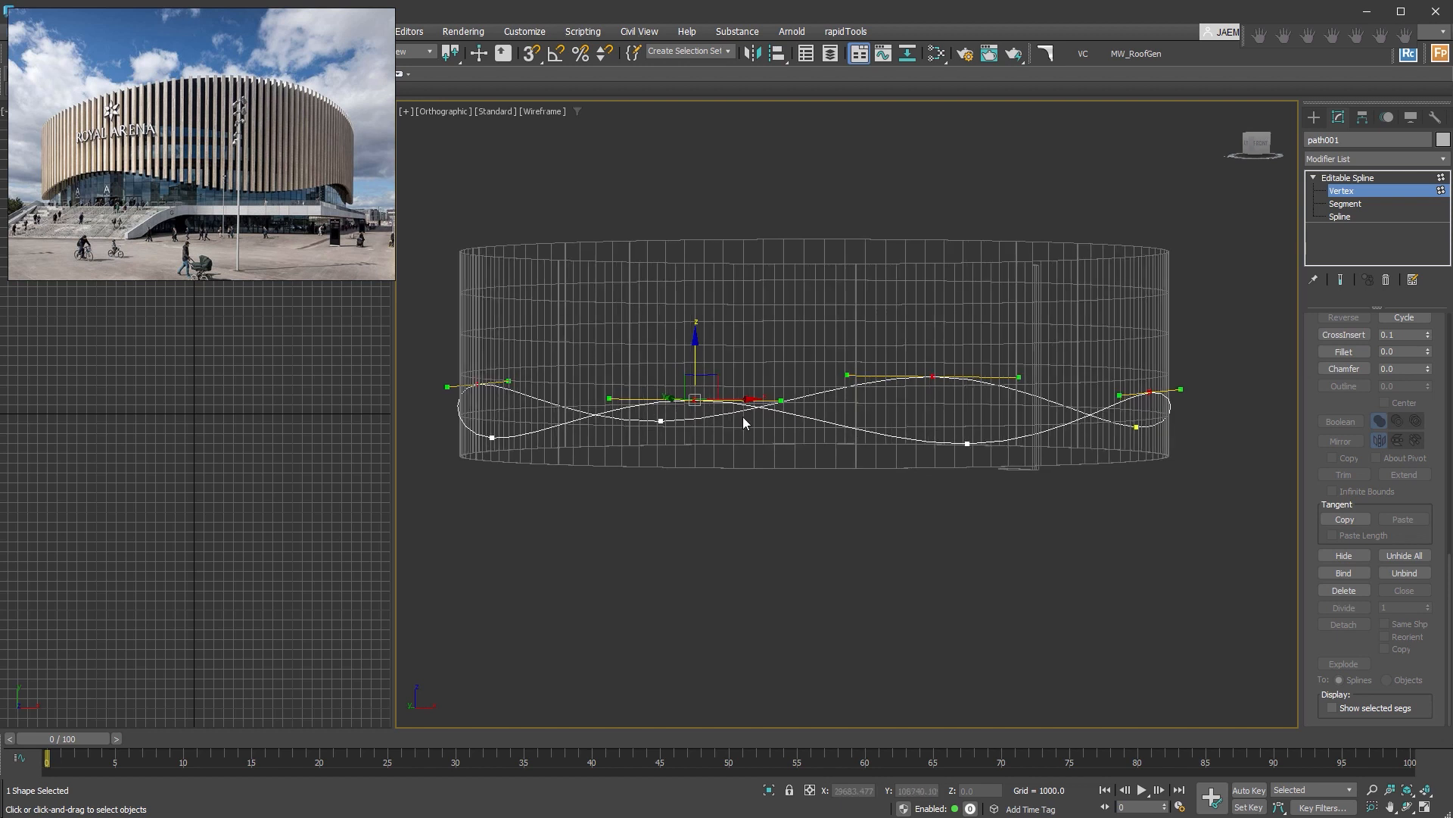
pyautogui.click(1378, 189)
pyautogui.keyDown('alt'); pyautogui.moveTo(1098, 464); pyautogui.dragTo(1050, 573, button='middle'); pyautogui.keyUp('alt')
pyautogui.press('F3')
# Create a second RailClone object in front of the wall and open its Style Editor.
pyautogui.click(1315, 117)
pyautogui.click(1338, 217)
pyautogui.moveTo(952, 639); pyautogui.dragTo(978, 591)
pyautogui.click(1338, 116)
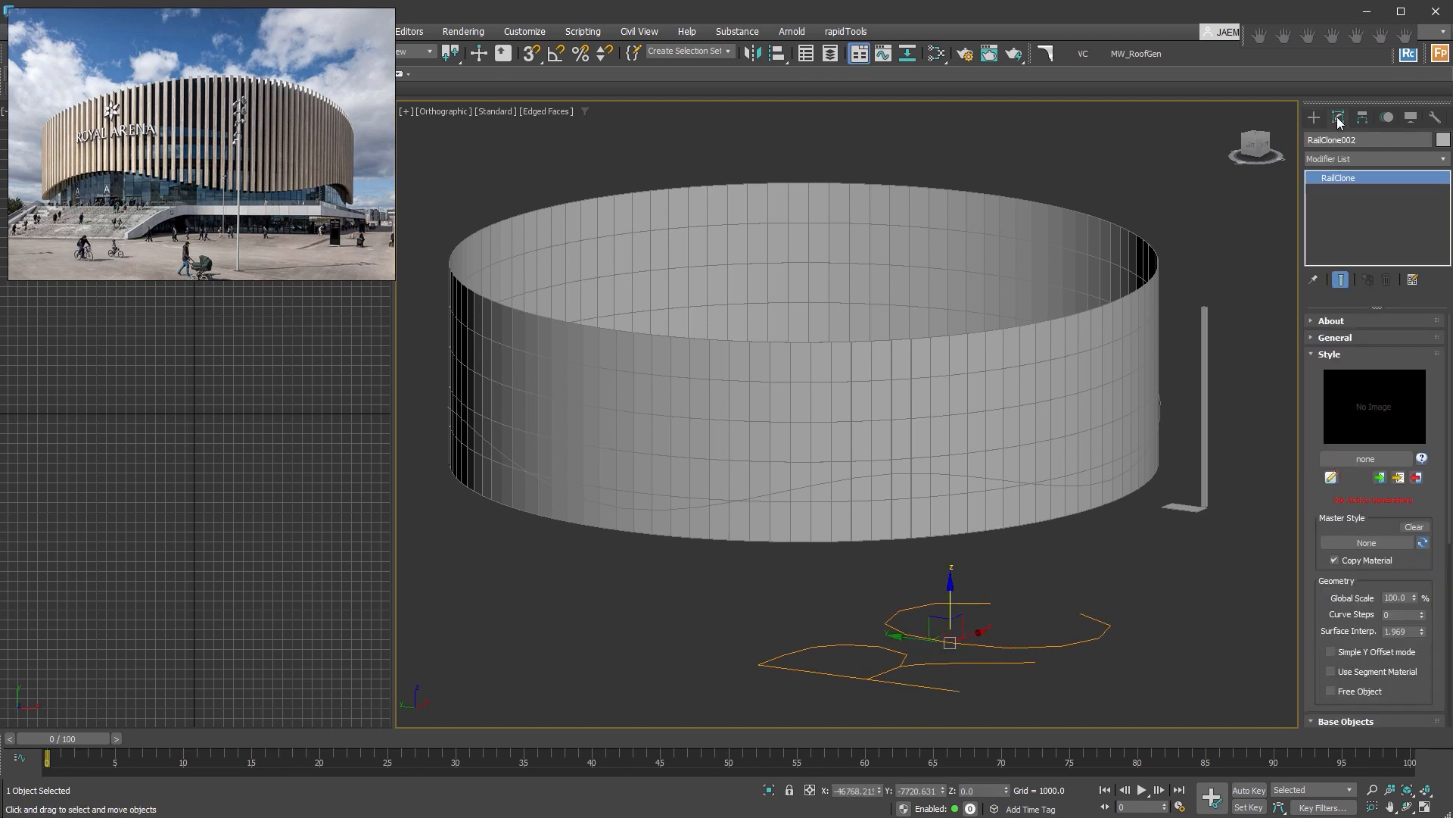
pyautogui.click(1330, 477)
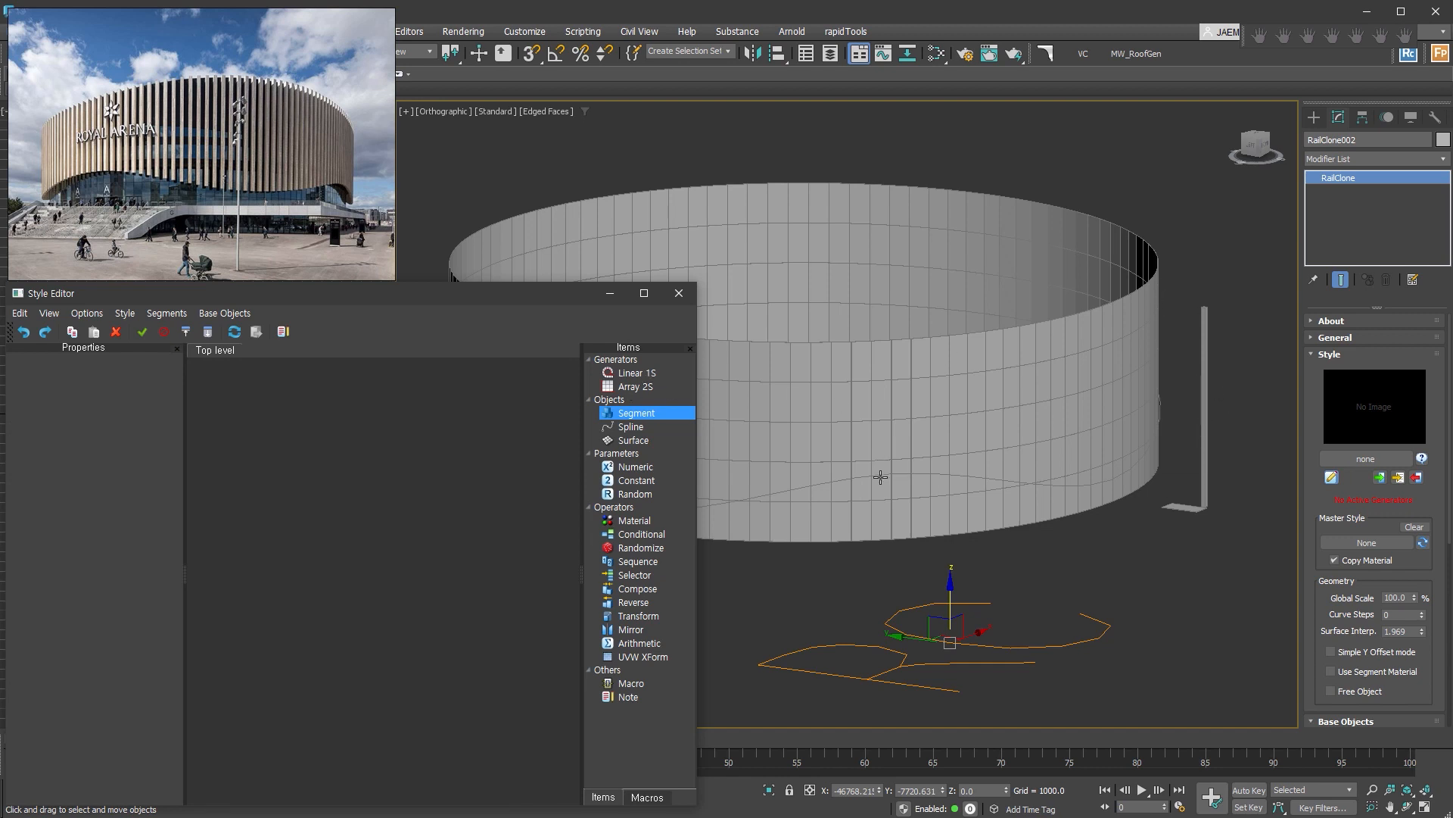
# Add a Linear 1S generator and a spline node that uses path001, connected to the generator's Spline input.
pyautogui.moveTo(636, 372); pyautogui.dragTo(490, 503)
pyautogui.moveTo(636, 431); pyautogui.dragTo(377, 497)
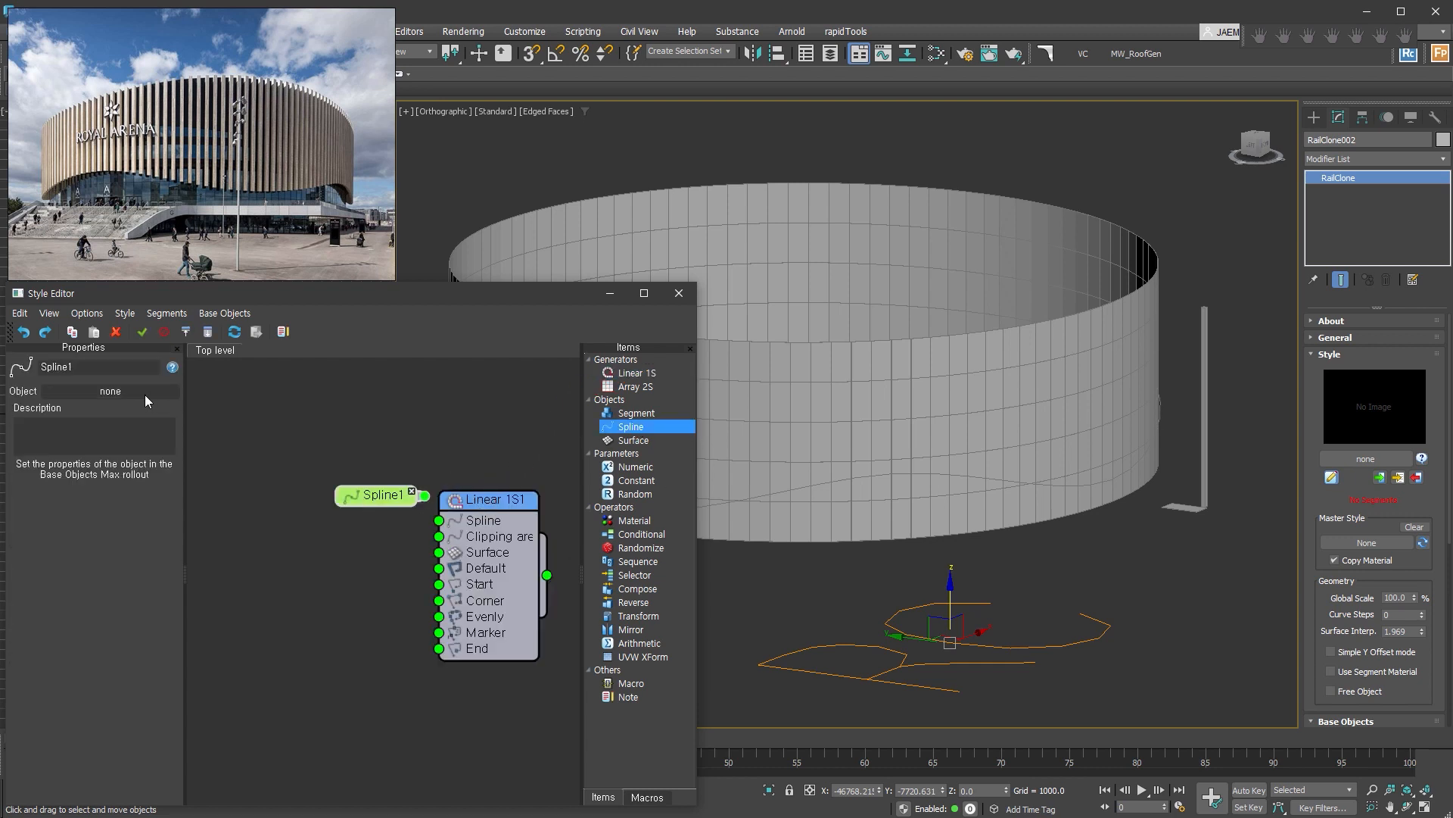
pyautogui.click(975, 475)
pyautogui.moveTo(379, 496); pyautogui.dragTo(440, 528)
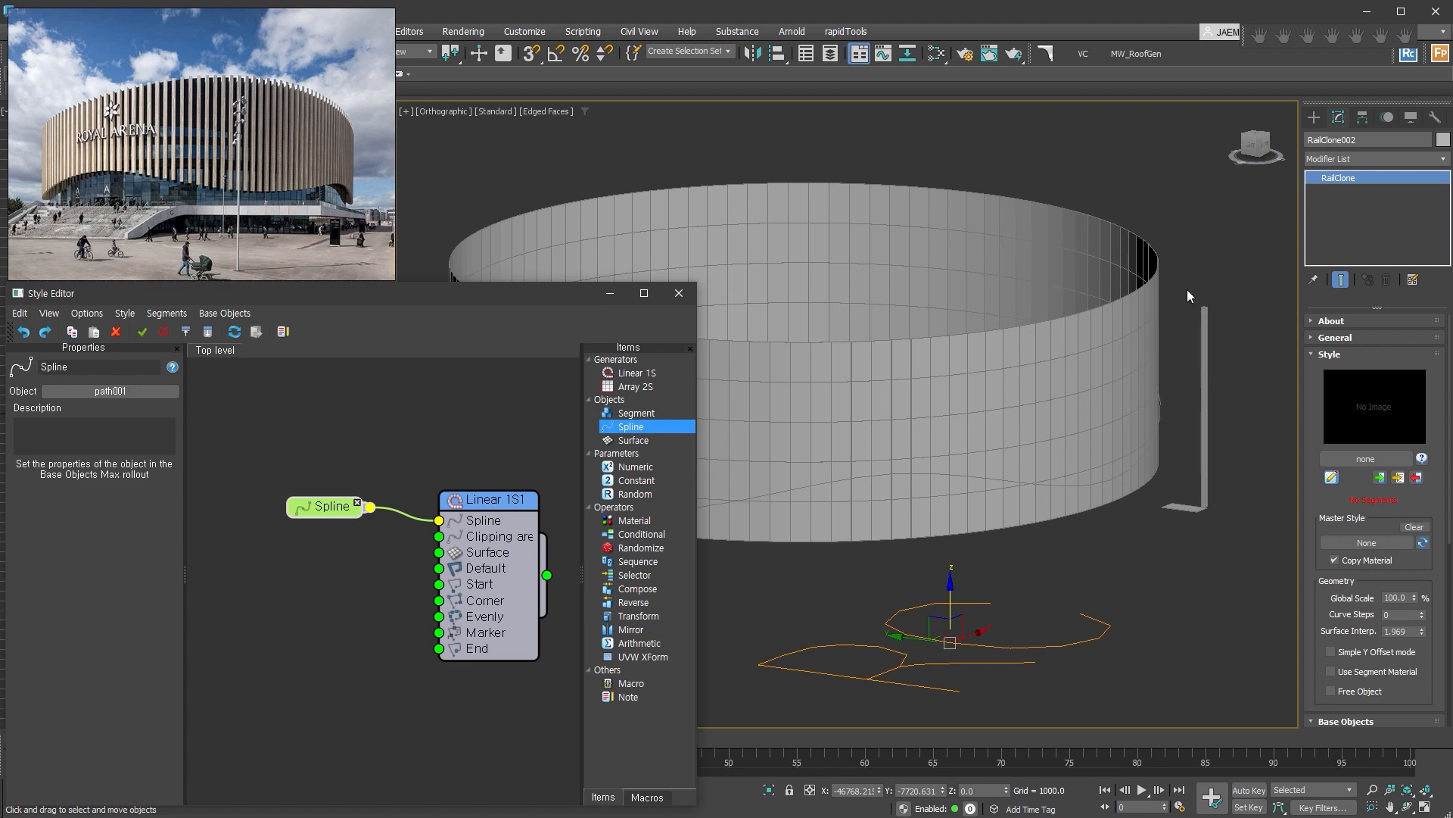
# Add a segment node that uses the tall thin box Box002 and connect it to the generator's Evenly input.
pyautogui.moveTo(622, 409); pyautogui.dragTo(303, 556)
pyautogui.click(122, 411)
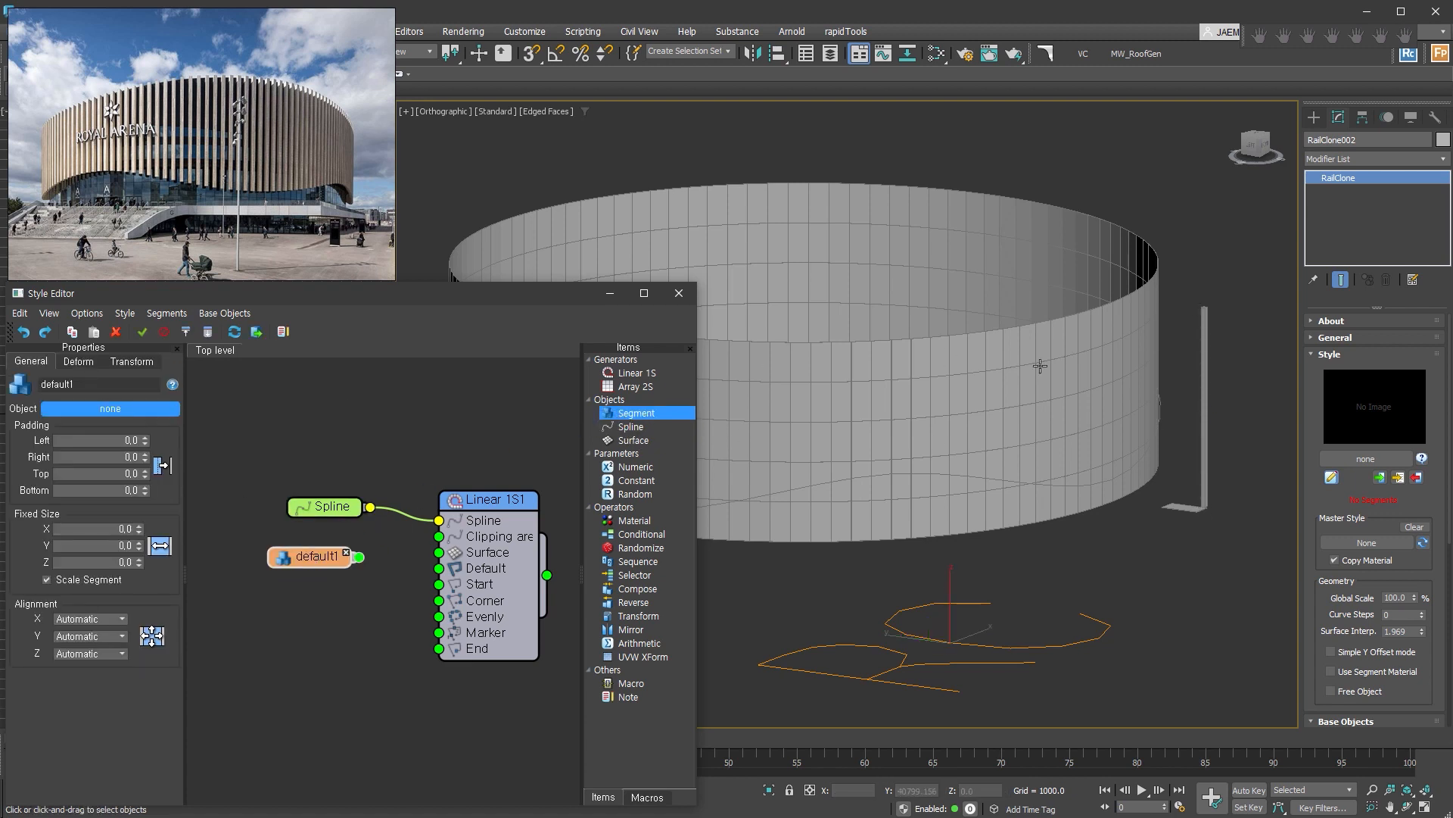
pyautogui.click(1205, 394)
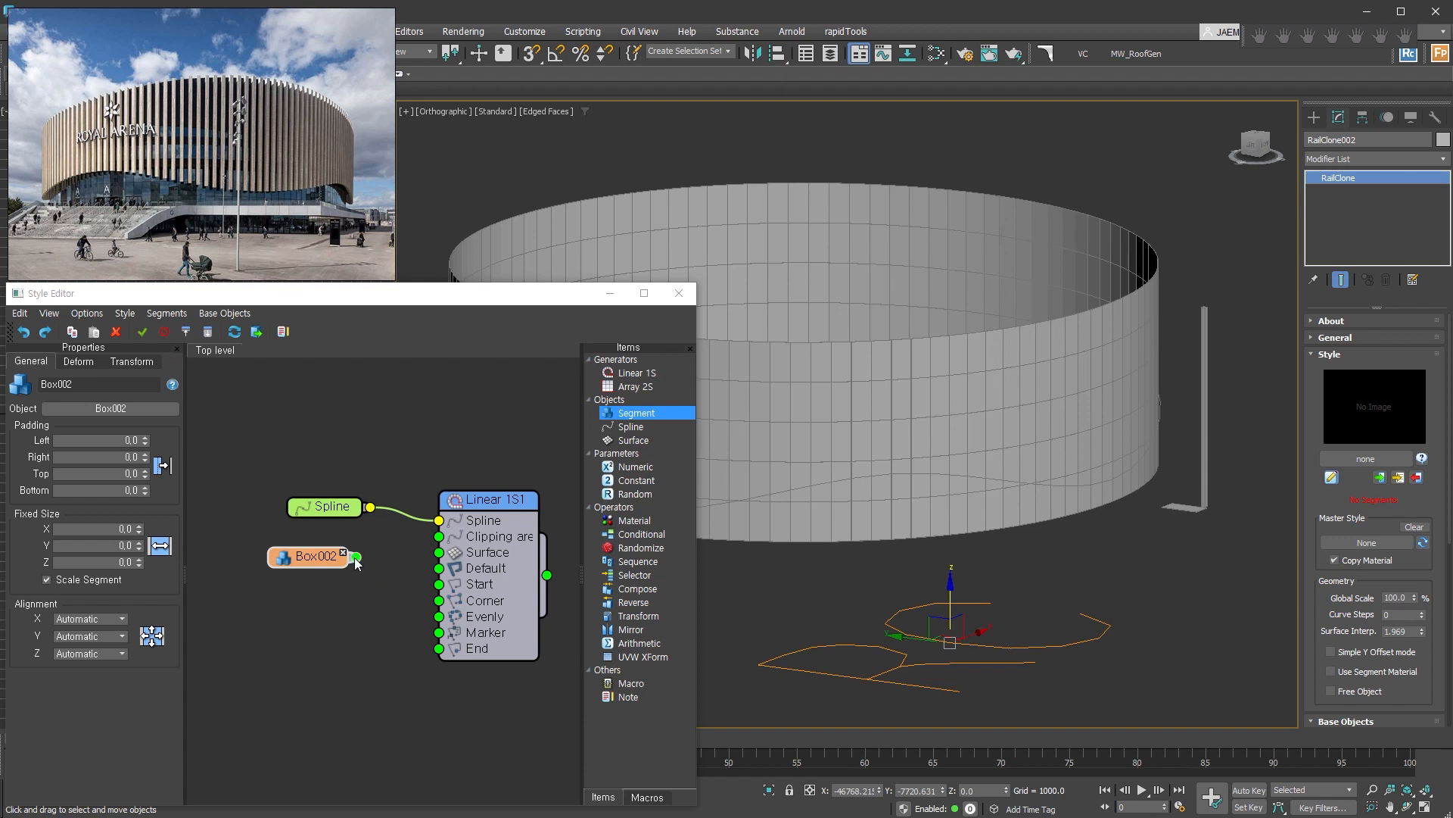
pyautogui.moveTo(356, 558); pyautogui.dragTo(444, 626)
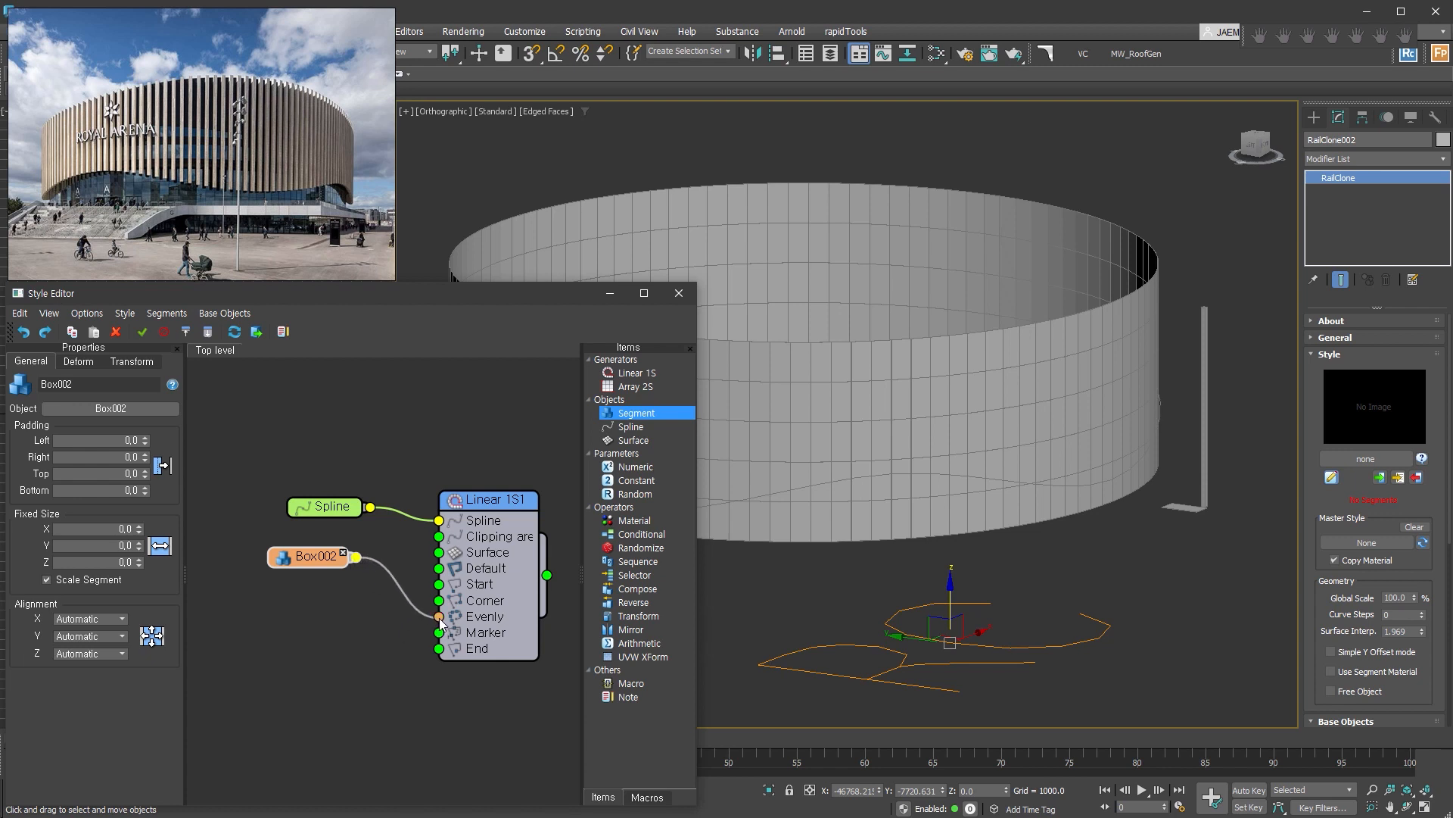
pyautogui.moveTo(440, 618); pyautogui.dragTo(440, 618)
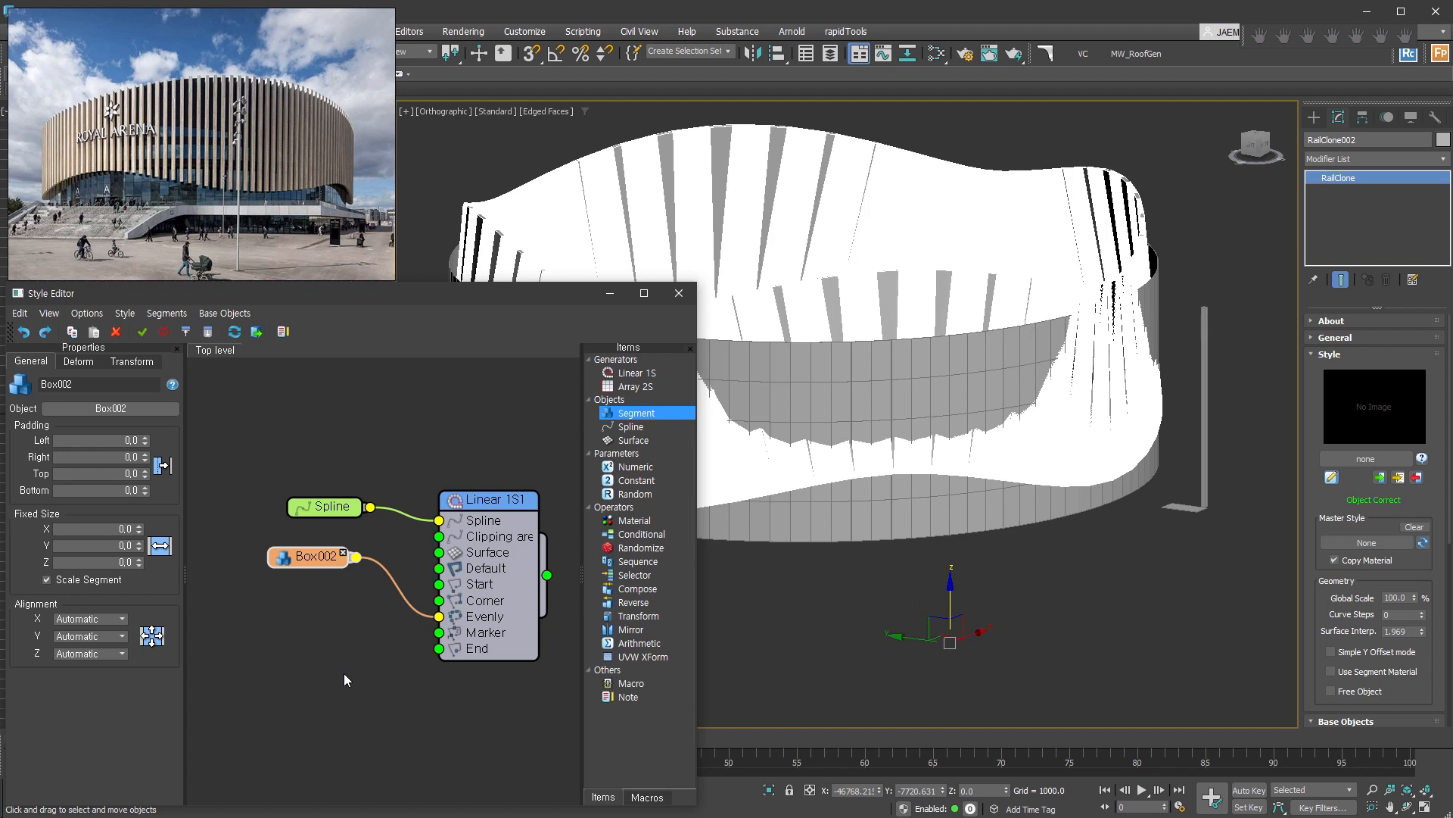
# Set the Box002 segment's deform mode to Vertical so the slats stand upright along the wavy path.
pyautogui.moveTo(1029, 572); pyautogui.dragTo(1192, 584, button='middle')
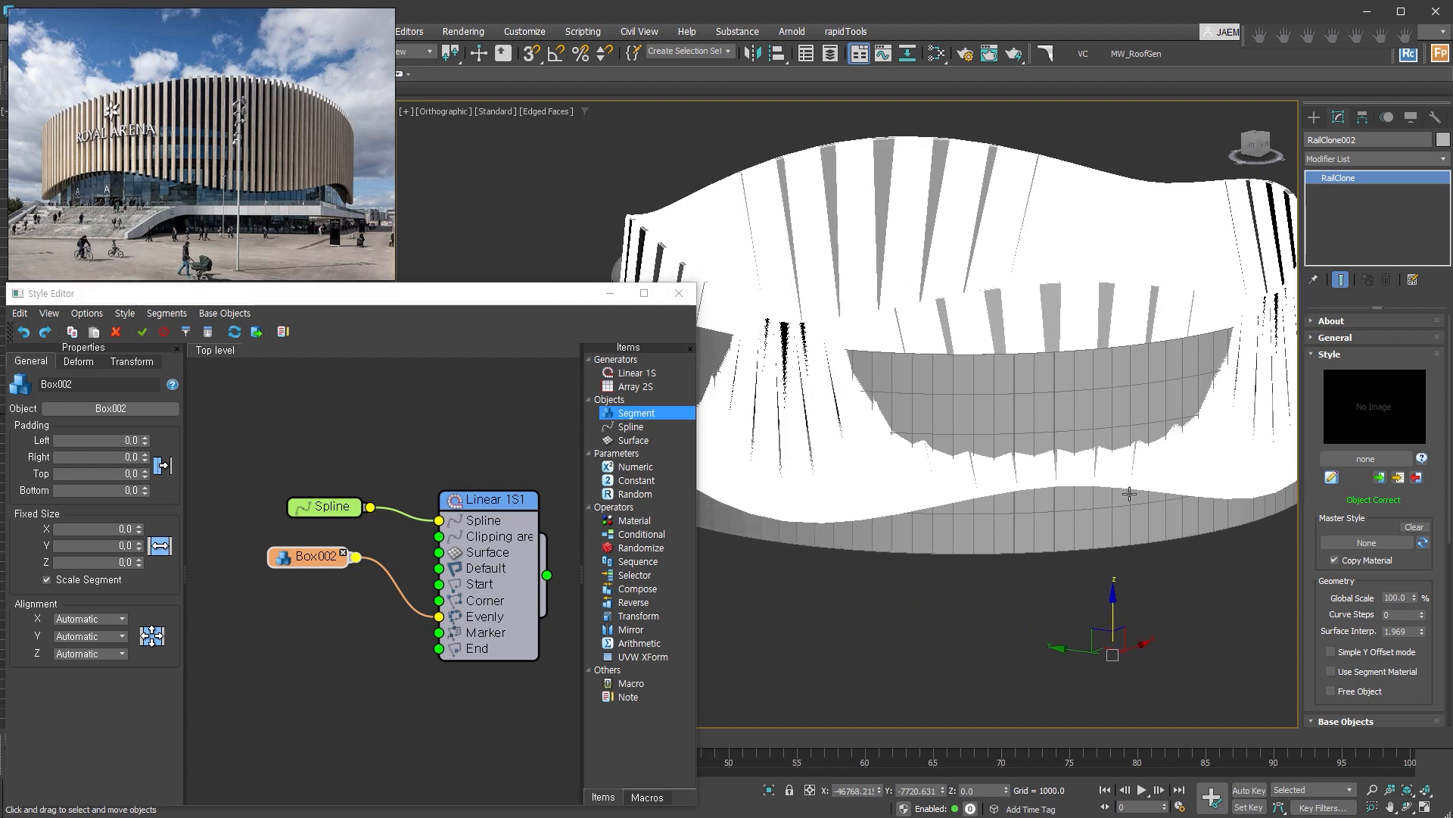
pyautogui.moveTo(1180, 503); pyautogui.dragTo(1140, 521, button='middle')
pyautogui.click(325, 560)
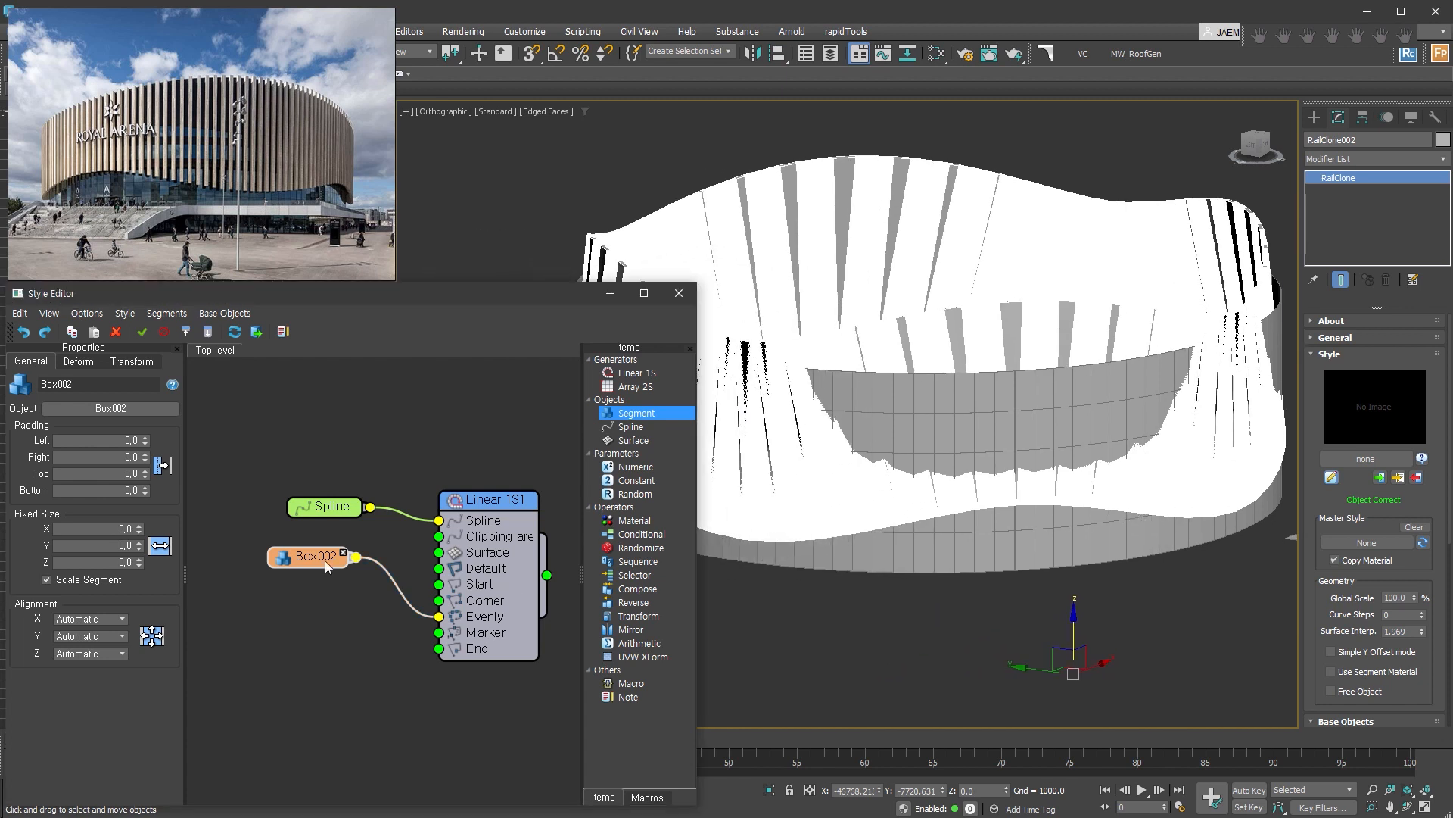
pyautogui.click(76, 363)
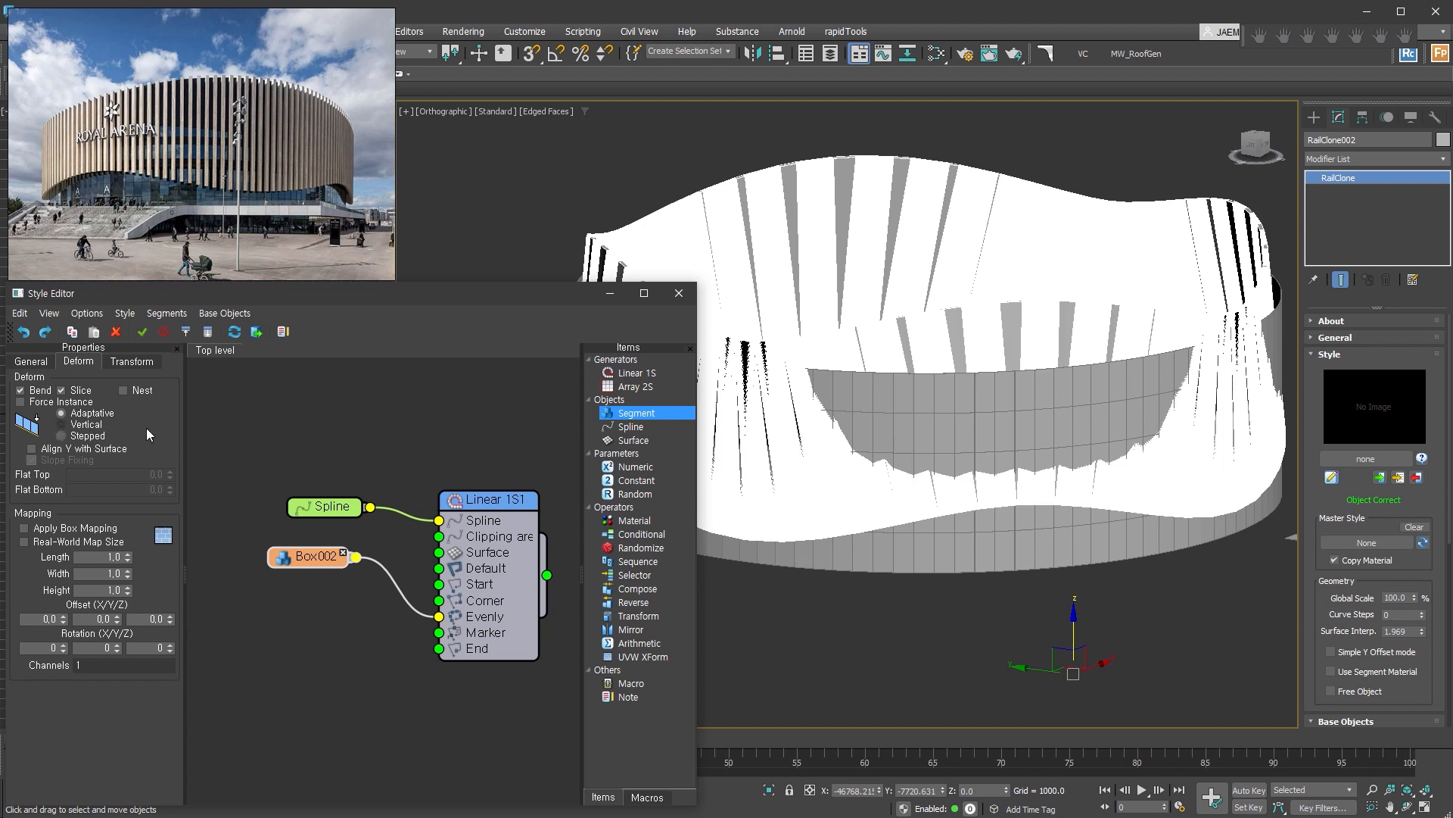
pyautogui.click(90, 425)
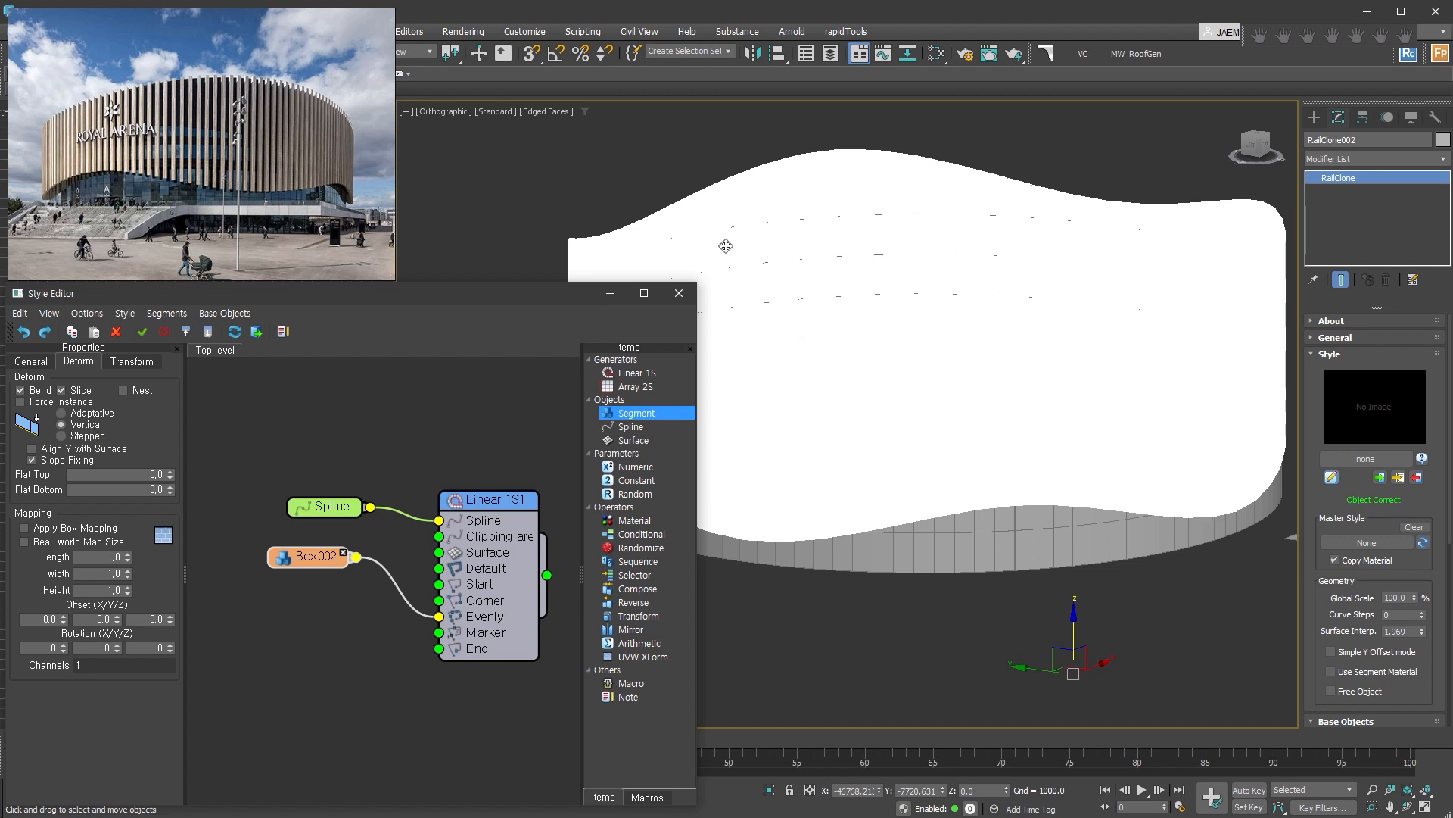
# Set the Evenly Distance of the Linear 1S generator to 700 and compare the slat spacing with the reference photo.
pyautogui.click(496, 503)
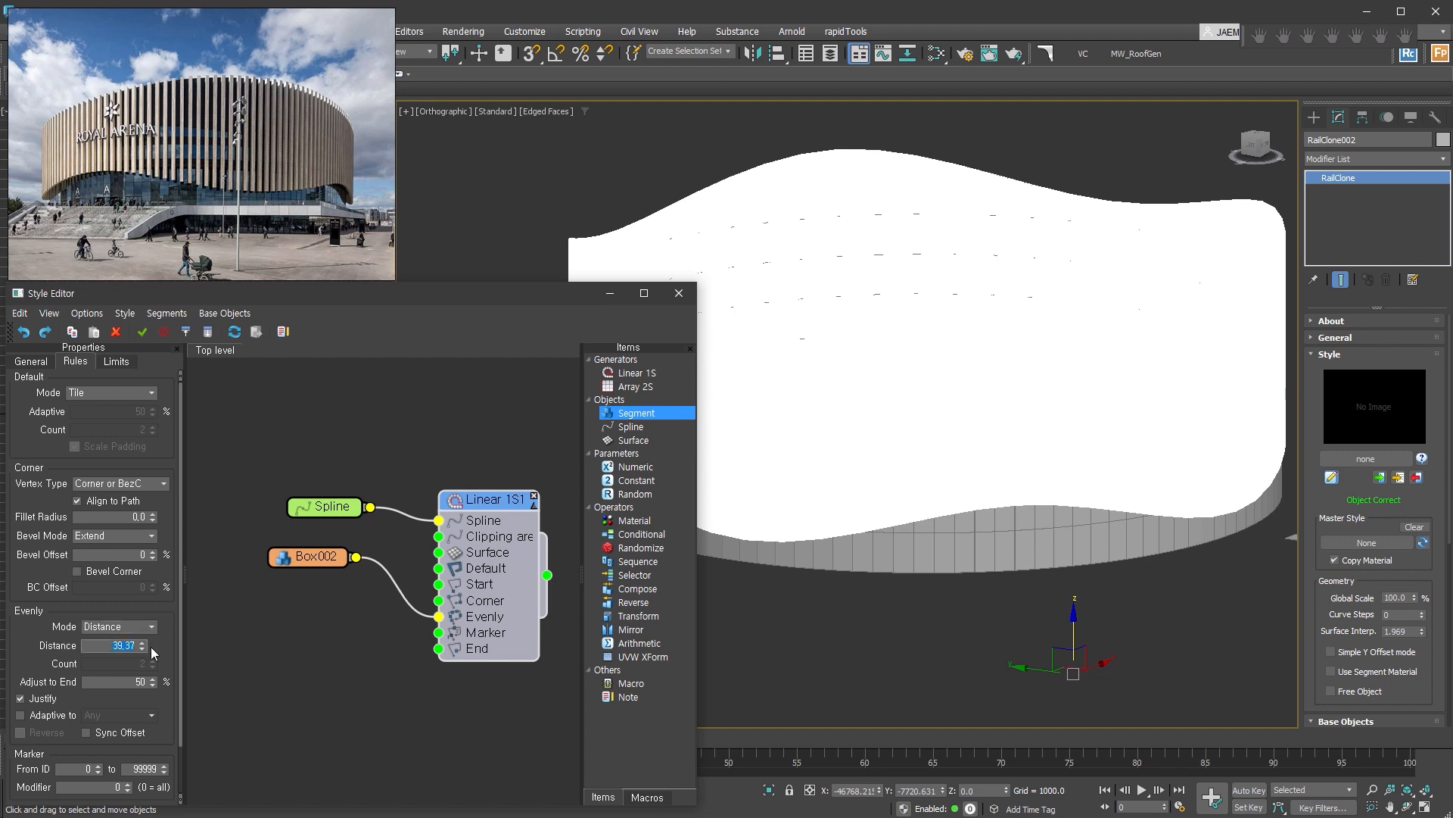
pyautogui.write('700')
pyautogui.press('Return')
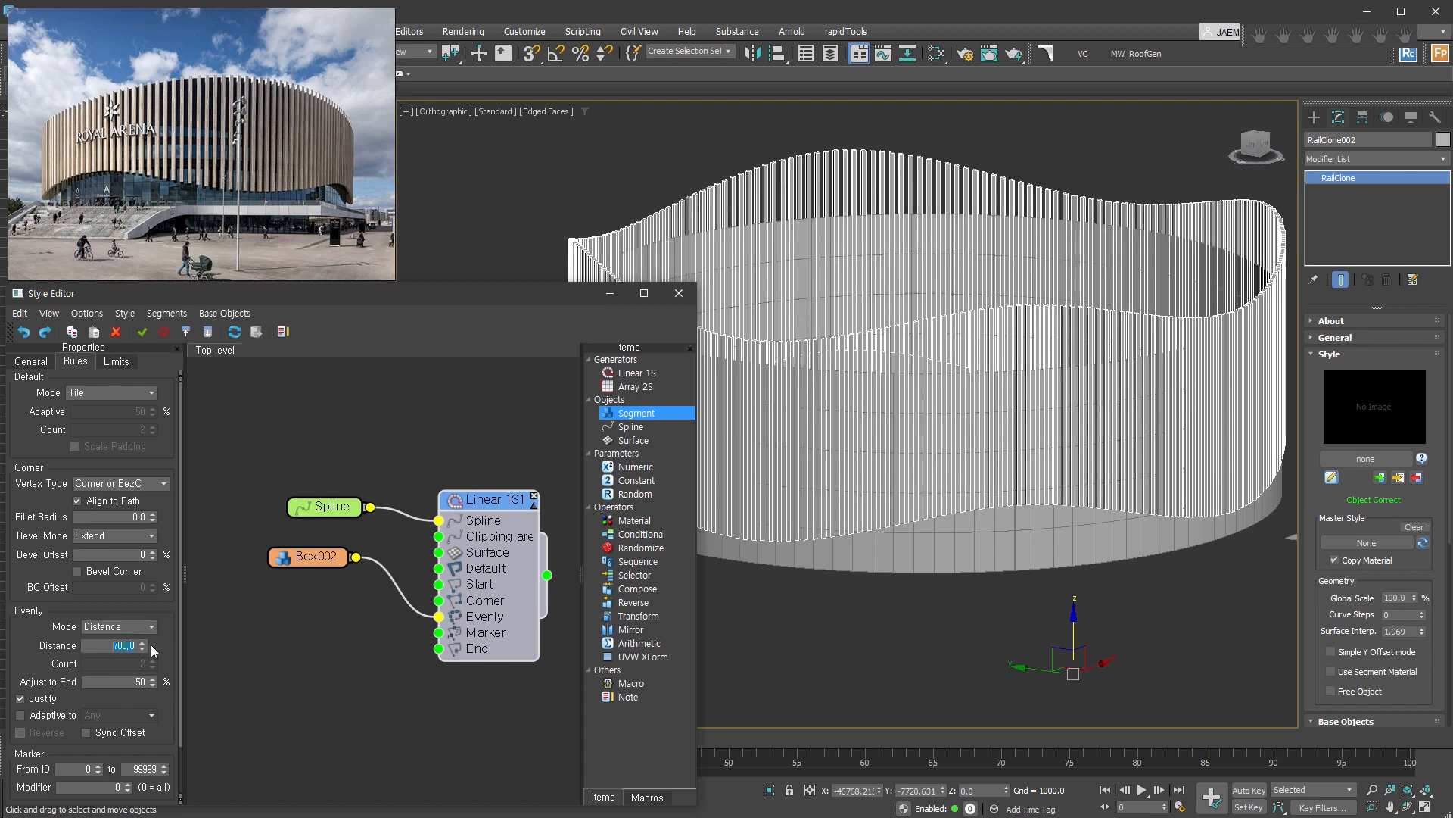
pyautogui.scroll(5, 1064, 489)
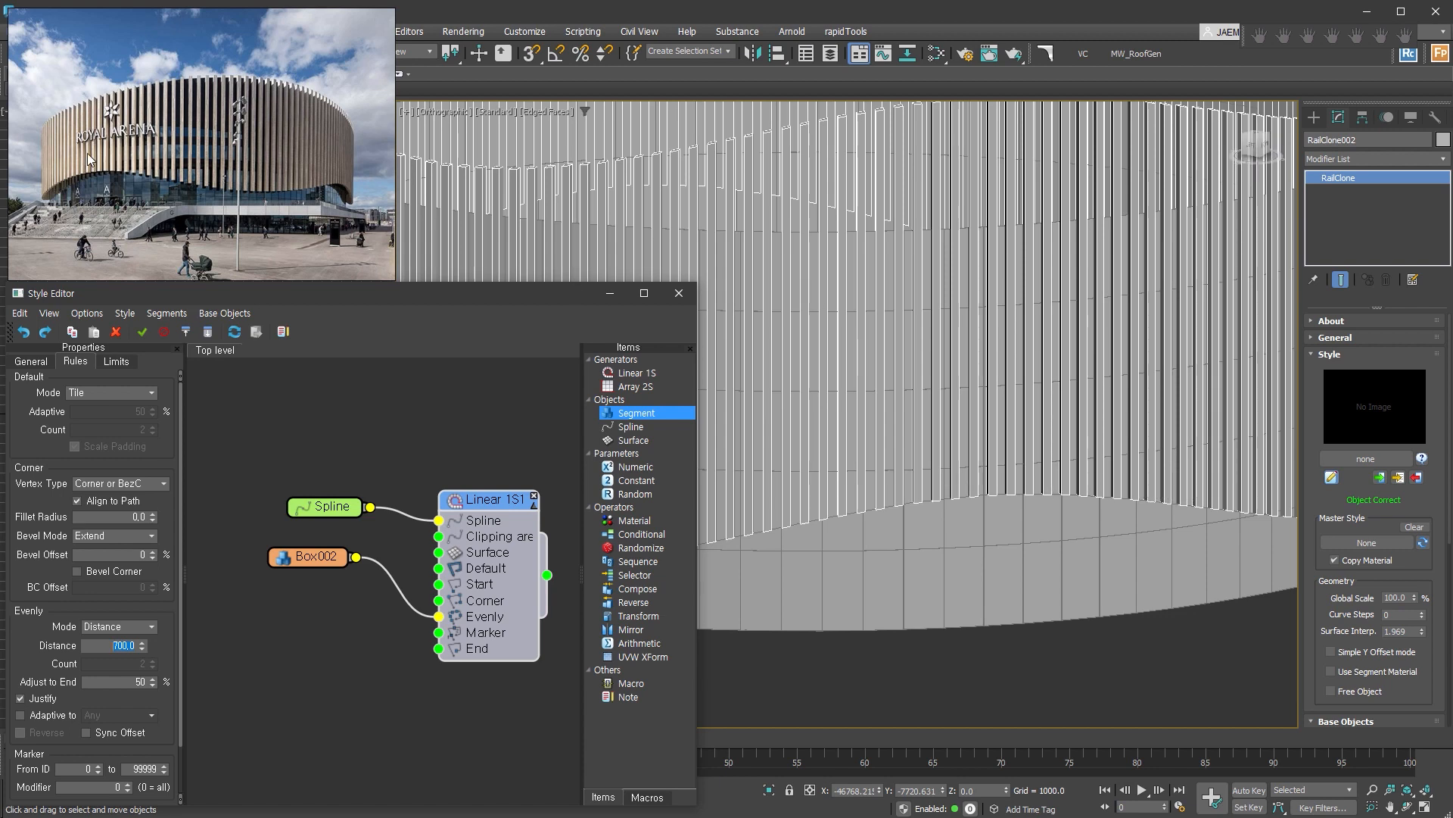
pyautogui.scroll(-5, 912, 439)
pyautogui.moveTo(984, 405); pyautogui.dragTo(905, 425, button='middle')
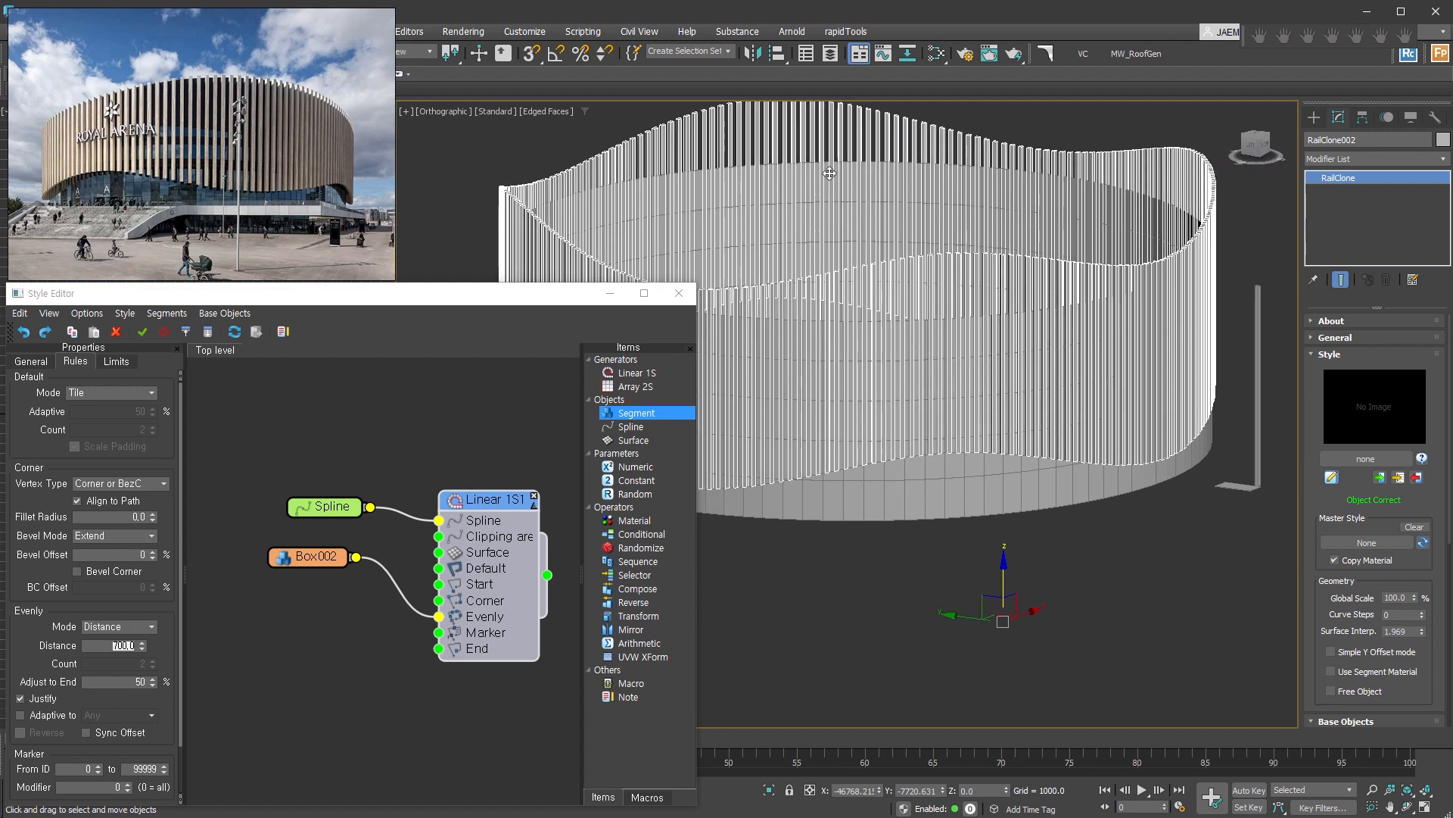
# Draw a wide rectangle spline in the front view above the wall, wider than the whole slatted facade.
pyautogui.press('f')
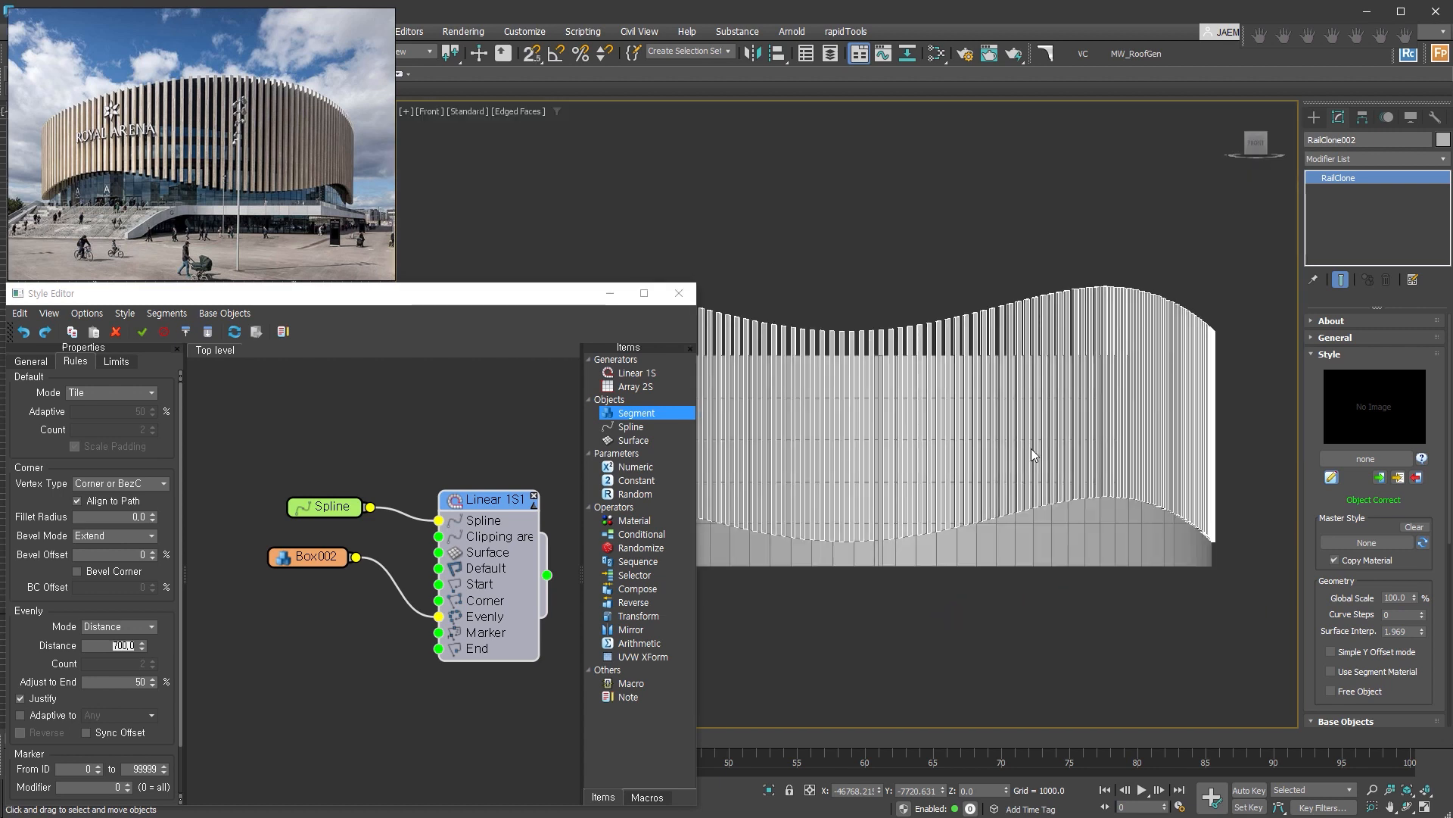
pyautogui.scroll(-4, 1031, 448)
pyautogui.click(1314, 116)
pyautogui.click(1333, 141)
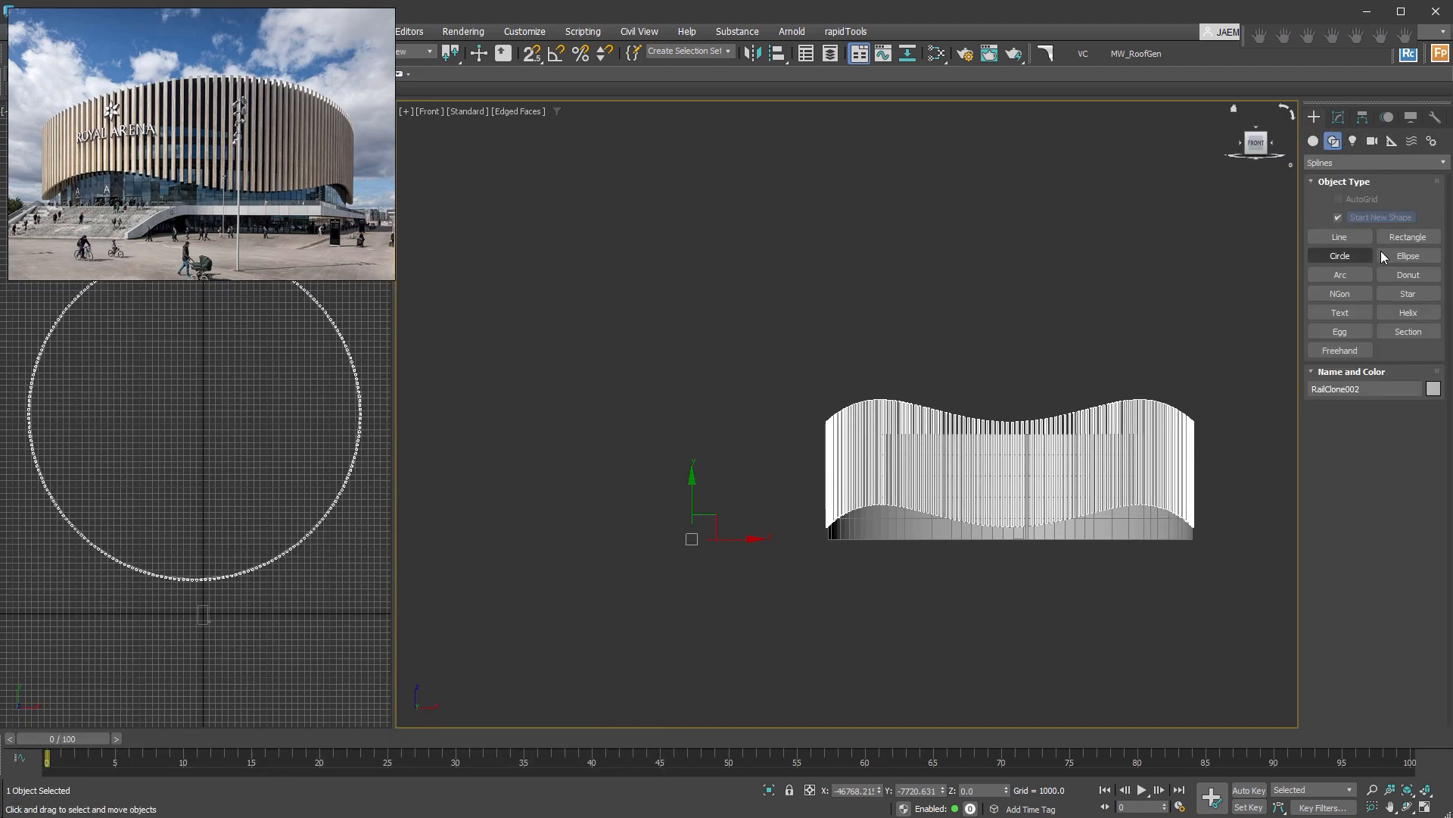
pyautogui.click(1408, 236)
pyautogui.moveTo(716, 332); pyautogui.dragTo(1272, 442)
pyautogui.rightClick(961, 369)
pyautogui.moveTo(992, 351); pyautogui.dragTo(1009, 334)
pyautogui.scroll(5, 1016, 384)
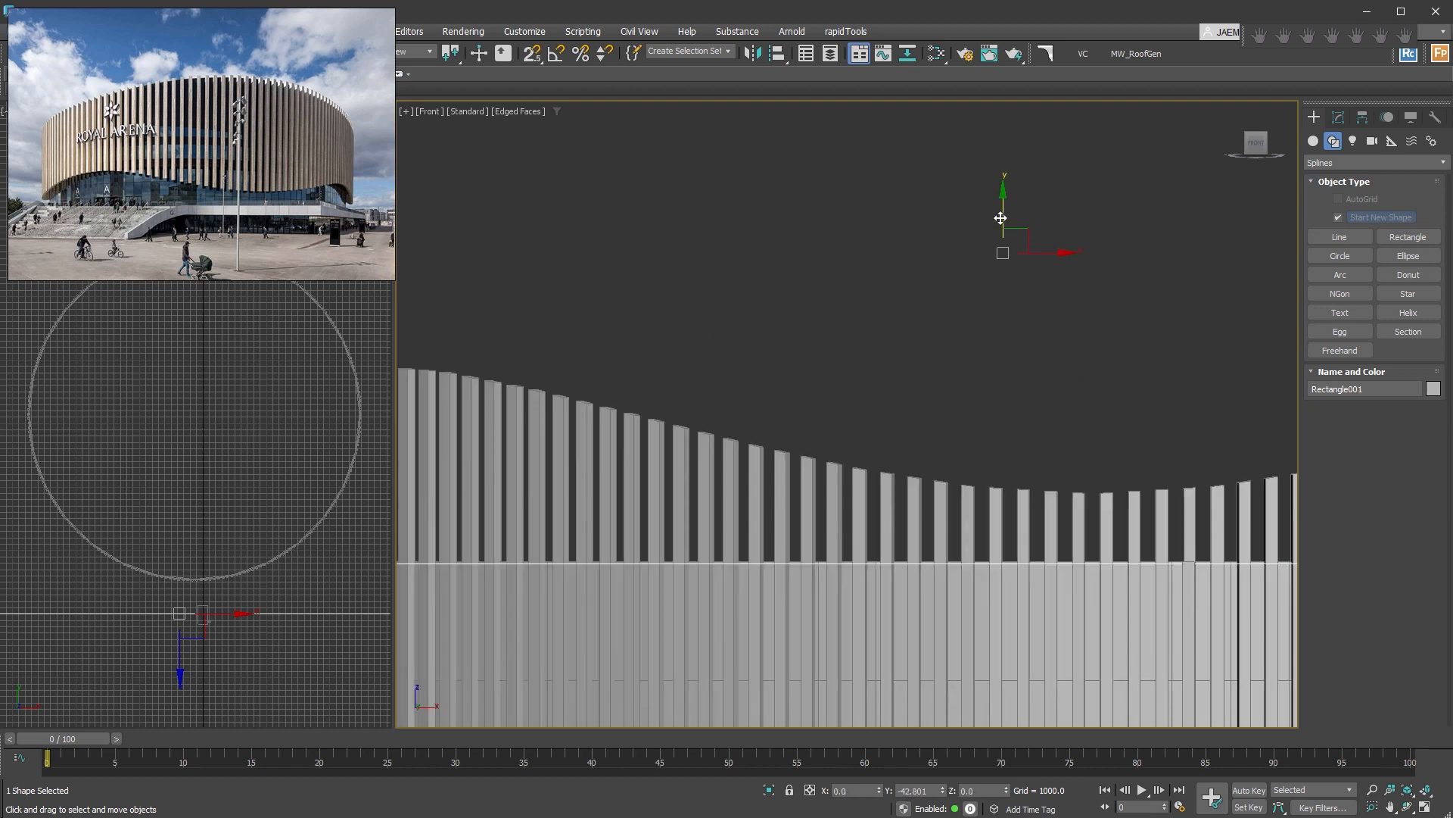
# Align the rectangle's lower edge with the wall's top using snapping, and move the rectangle forward to about Y -12088.
pyautogui.scroll(-5, 911, 371)
pyautogui.press('s')
pyautogui.moveTo(500, 432); pyautogui.dragTo(913, 438)
pyautogui.scroll(-2, 954, 500)
pyautogui.moveTo(958, 511)
pyautogui.mouseDown(button='middle')
pyautogui.moveTo(860, 502)
pyautogui.moveTo(971, 506)
pyautogui.moveTo(932, 517)
pyautogui.mouseUp(button='middle')
pyautogui.rightClick(813, 401)
pyautogui.click(853, 421)
pyautogui.keyDown('alt'); pyautogui.moveTo(1013, 461); pyautogui.dragTo(847, 428, button='middle'); pyautogui.keyUp('alt')
pyautogui.moveTo(841, 420); pyautogui.dragTo(736, 415)
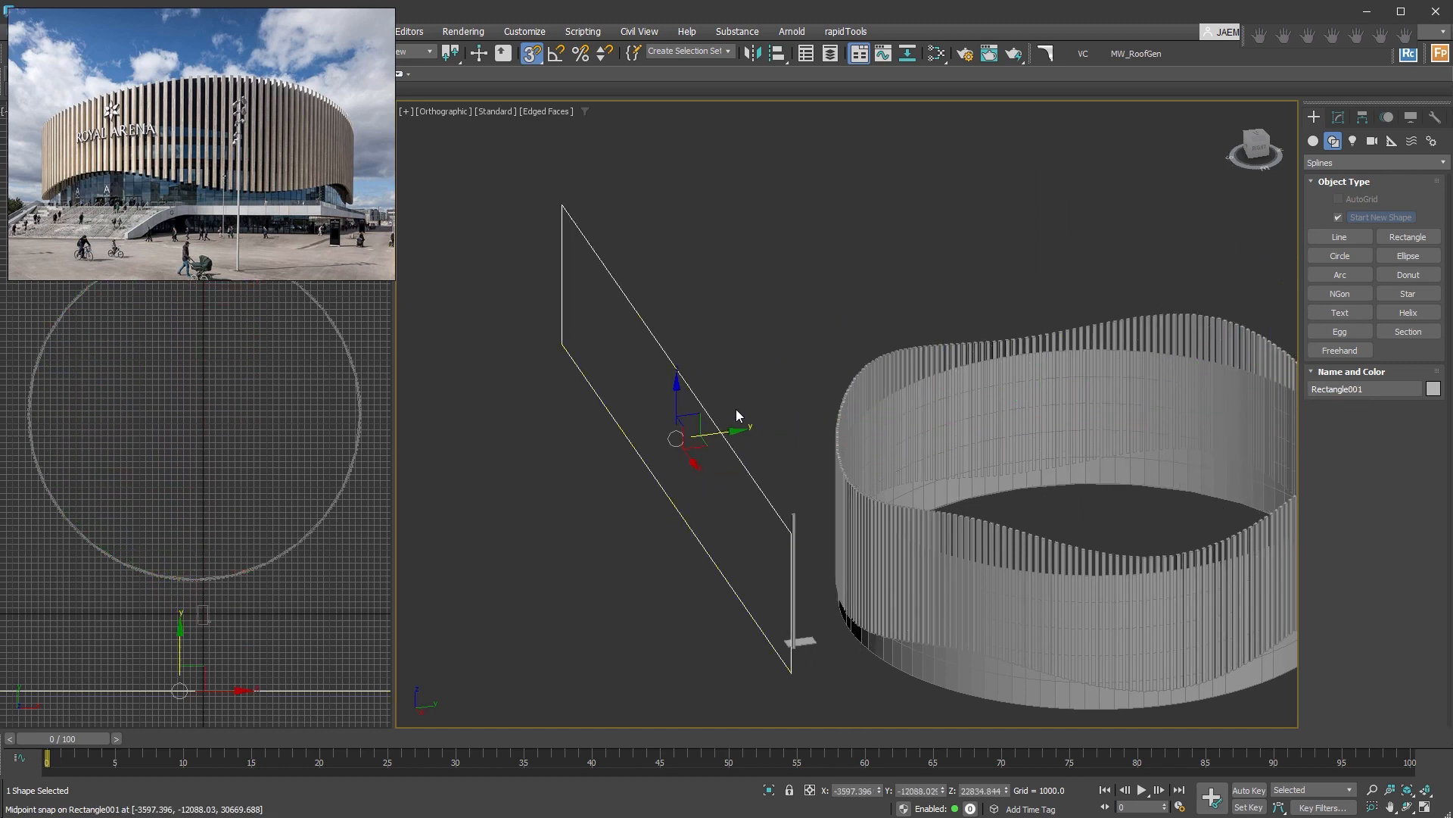
pyautogui.keyDown('alt'); pyautogui.moveTo(737, 424); pyautogui.dragTo(1038, 509, button='middle'); pyautogui.keyUp('alt')
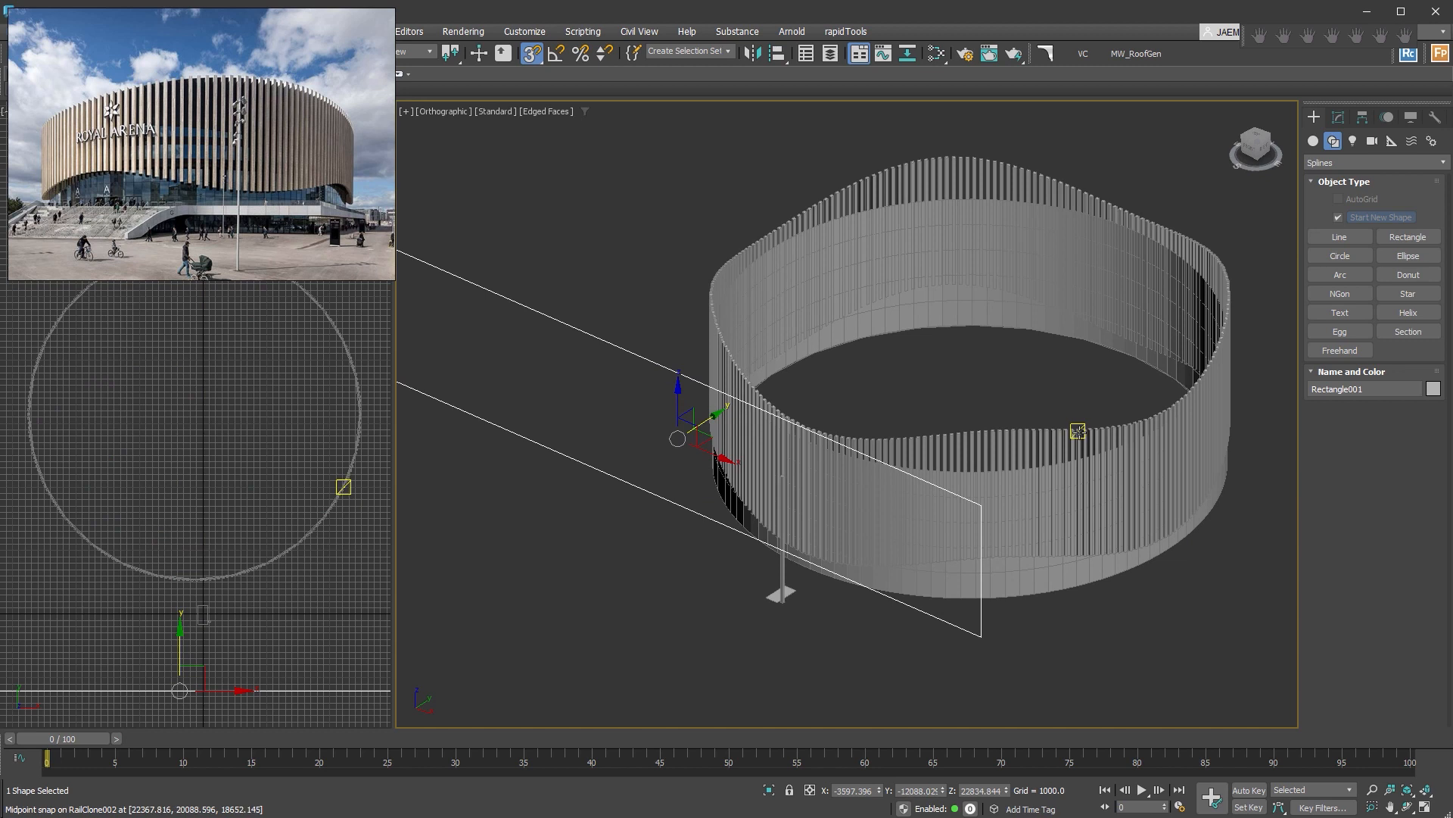
# Add a spline node that uses Rectangle001 to the slats' style and connect it to the generator's Clipping area input.
pyautogui.click(1079, 432)
pyautogui.click(1339, 117)
pyautogui.moveTo(1015, 512); pyautogui.dragTo(1065, 526, button='middle')
pyautogui.moveTo(631, 426); pyautogui.dragTo(304, 604)
pyautogui.moveTo(273, 521); pyautogui.dragTo(303, 547)
pyautogui.click(144, 392)
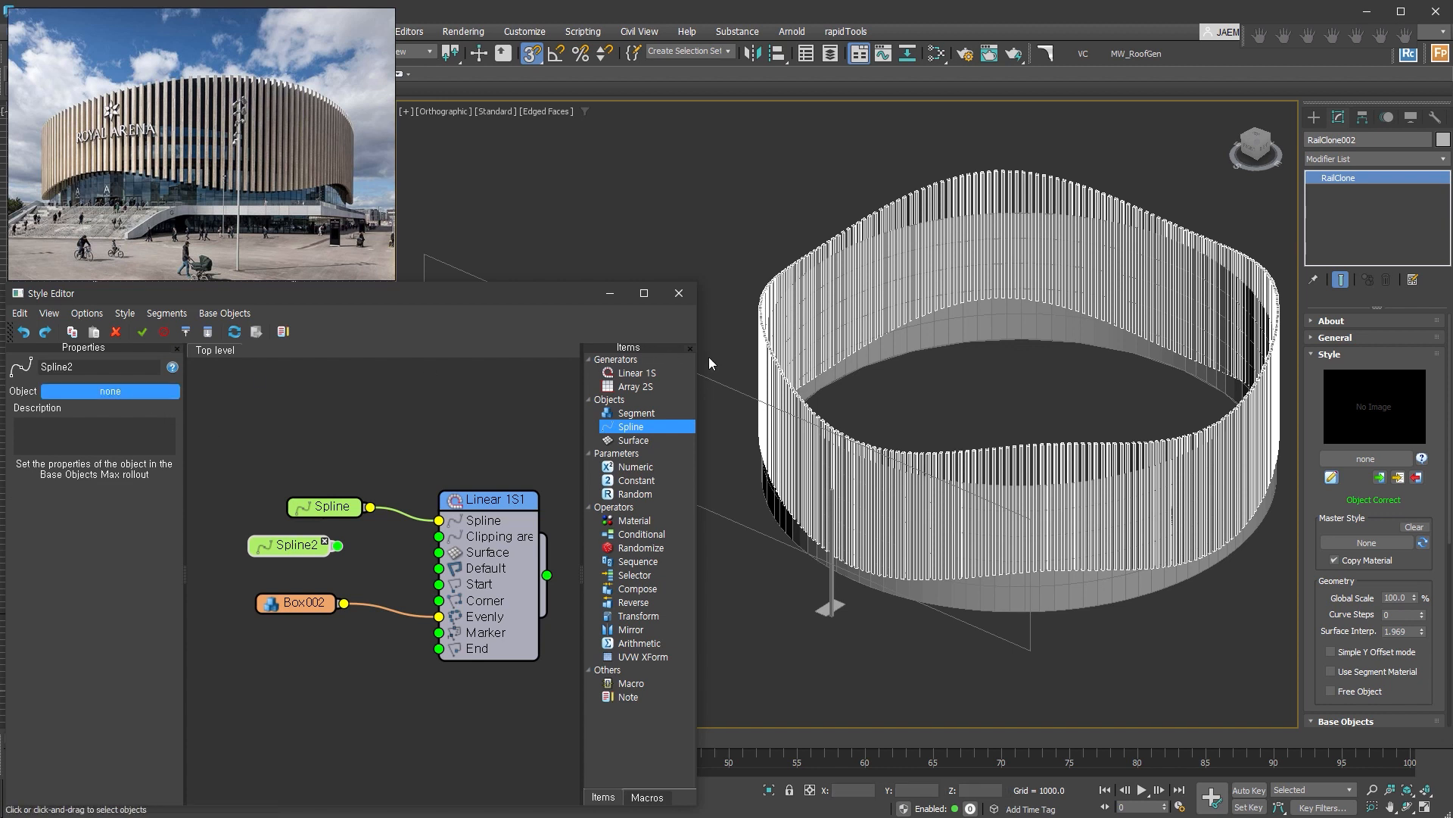
pyautogui.click(724, 380)
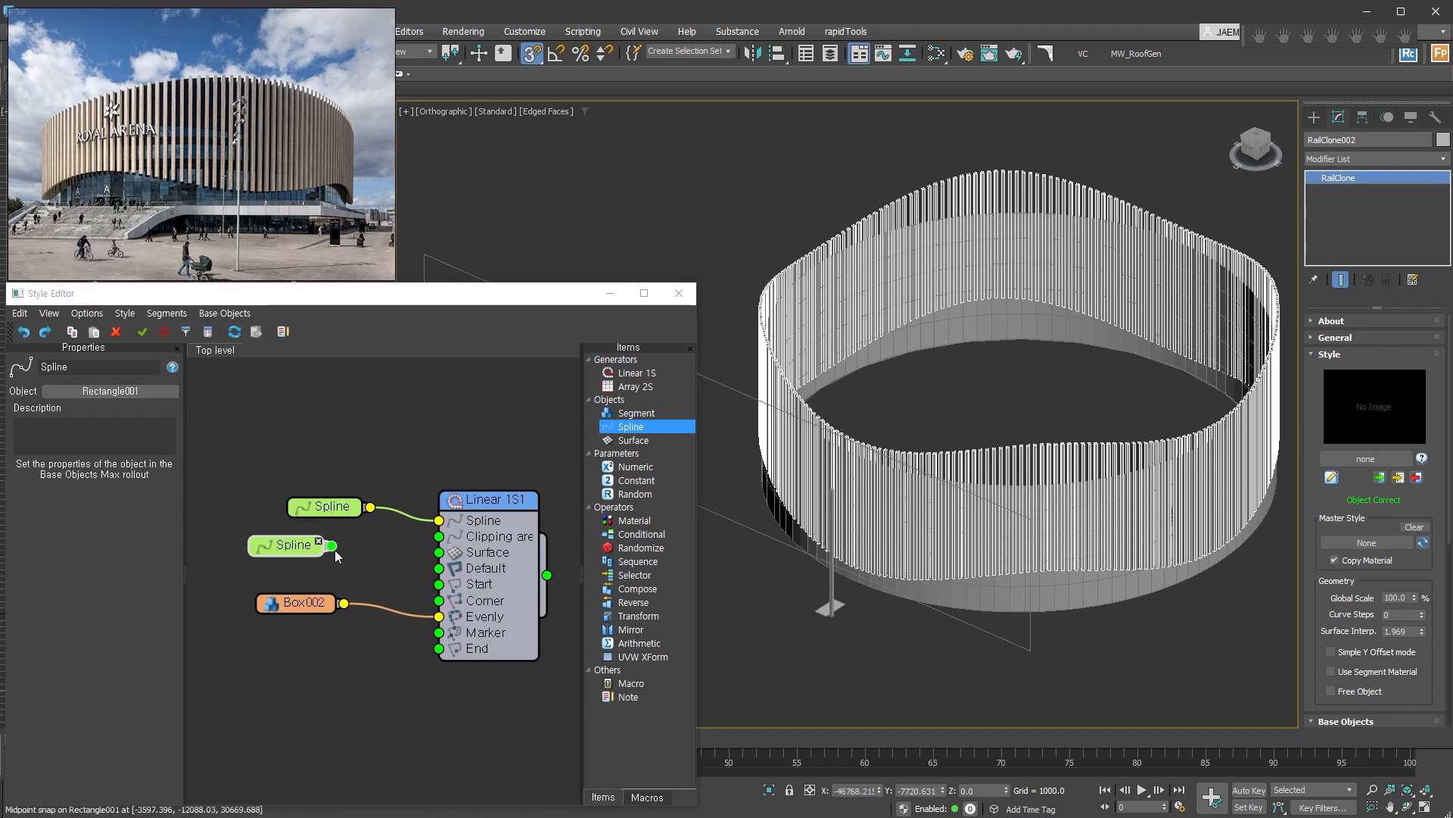
pyautogui.moveTo(332, 546); pyautogui.dragTo(440, 538)
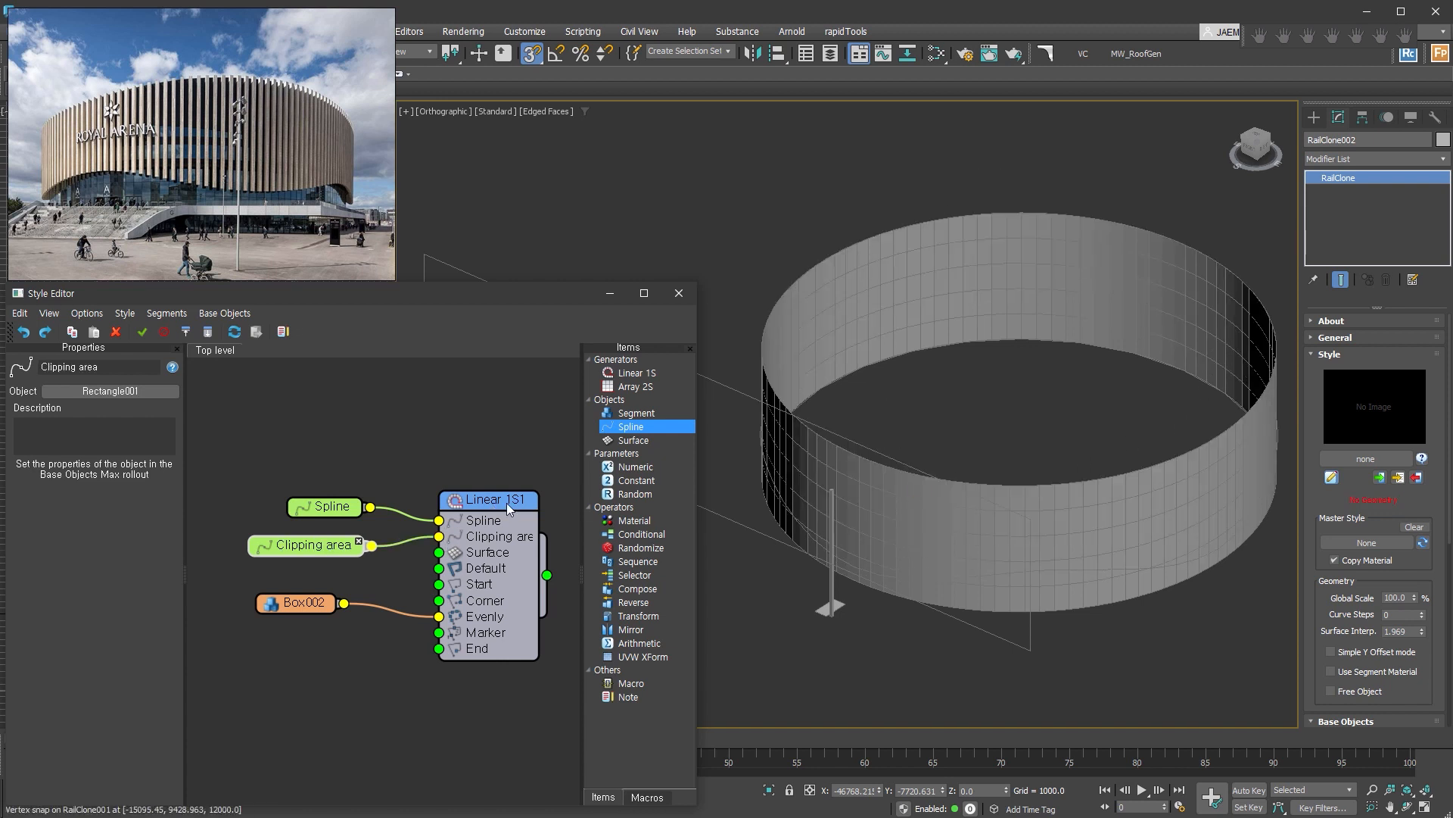
# Set the Linear 1S generator's clipping area mode to Exclude and its projection axis to Y.
pyautogui.click(506, 503)
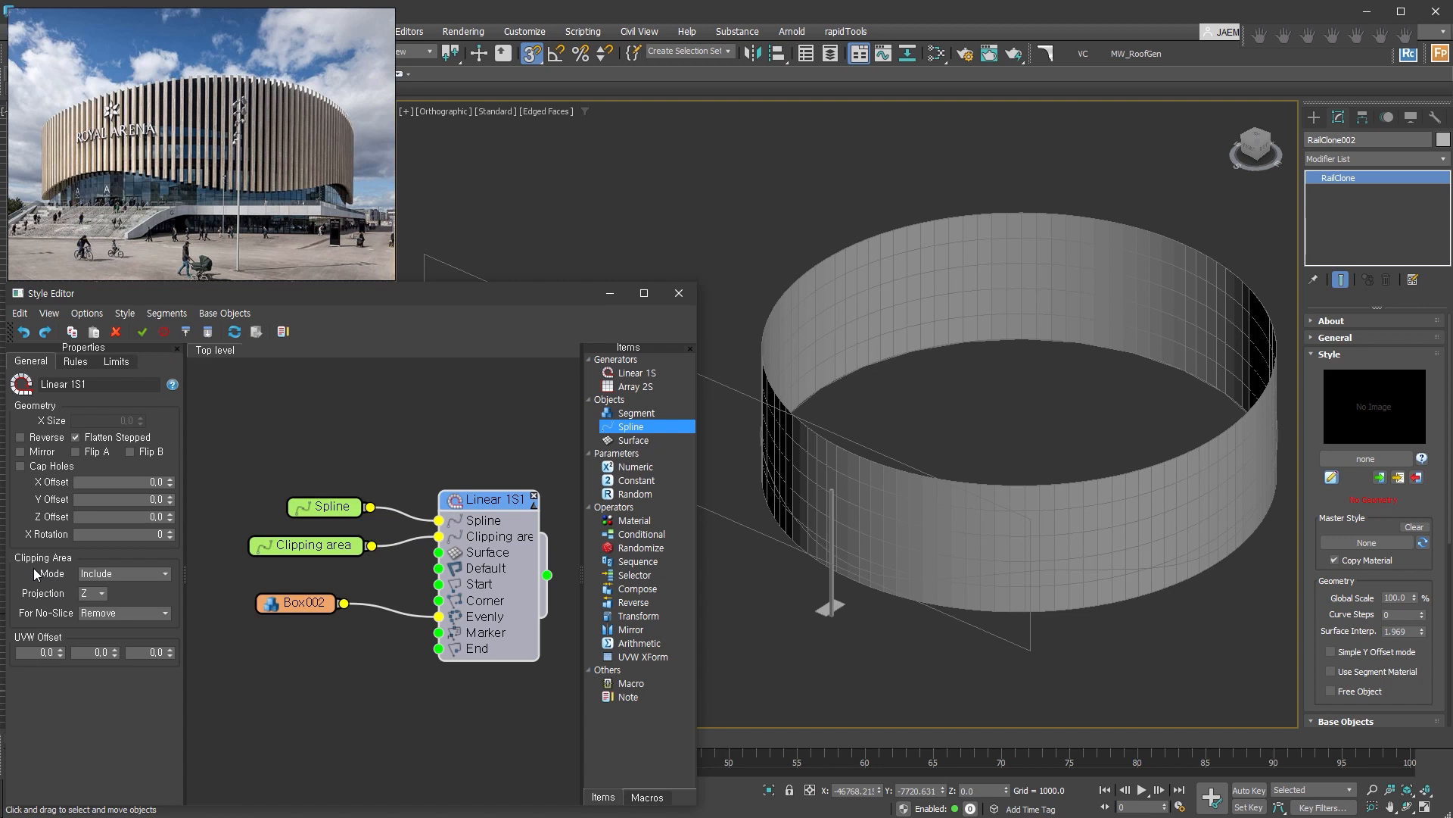
pyautogui.click(156, 574)
pyautogui.click(138, 595)
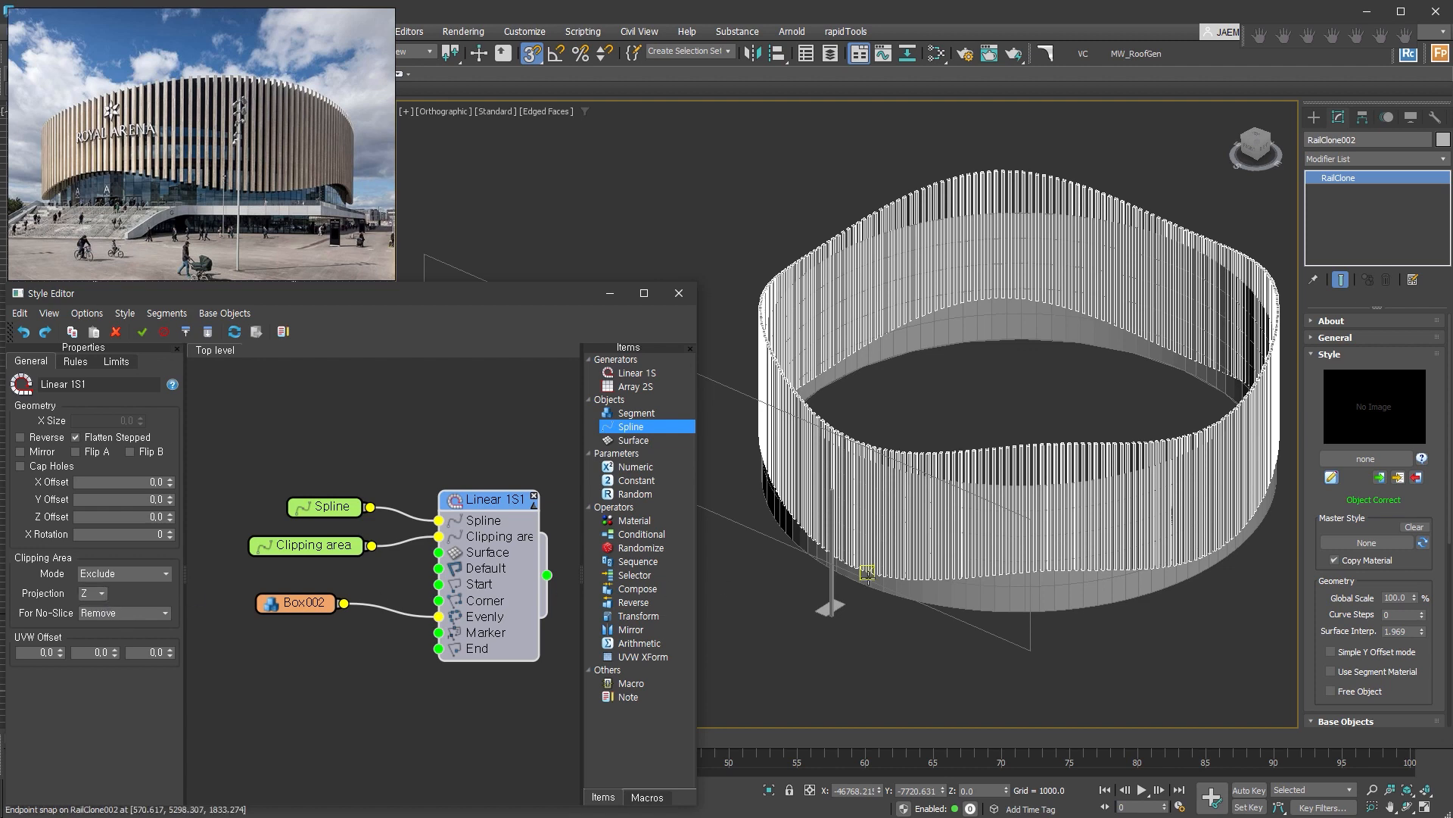
pyautogui.moveTo(738, 401); pyautogui.dragTo(929, 441, button='middle')
pyautogui.click(100, 592)
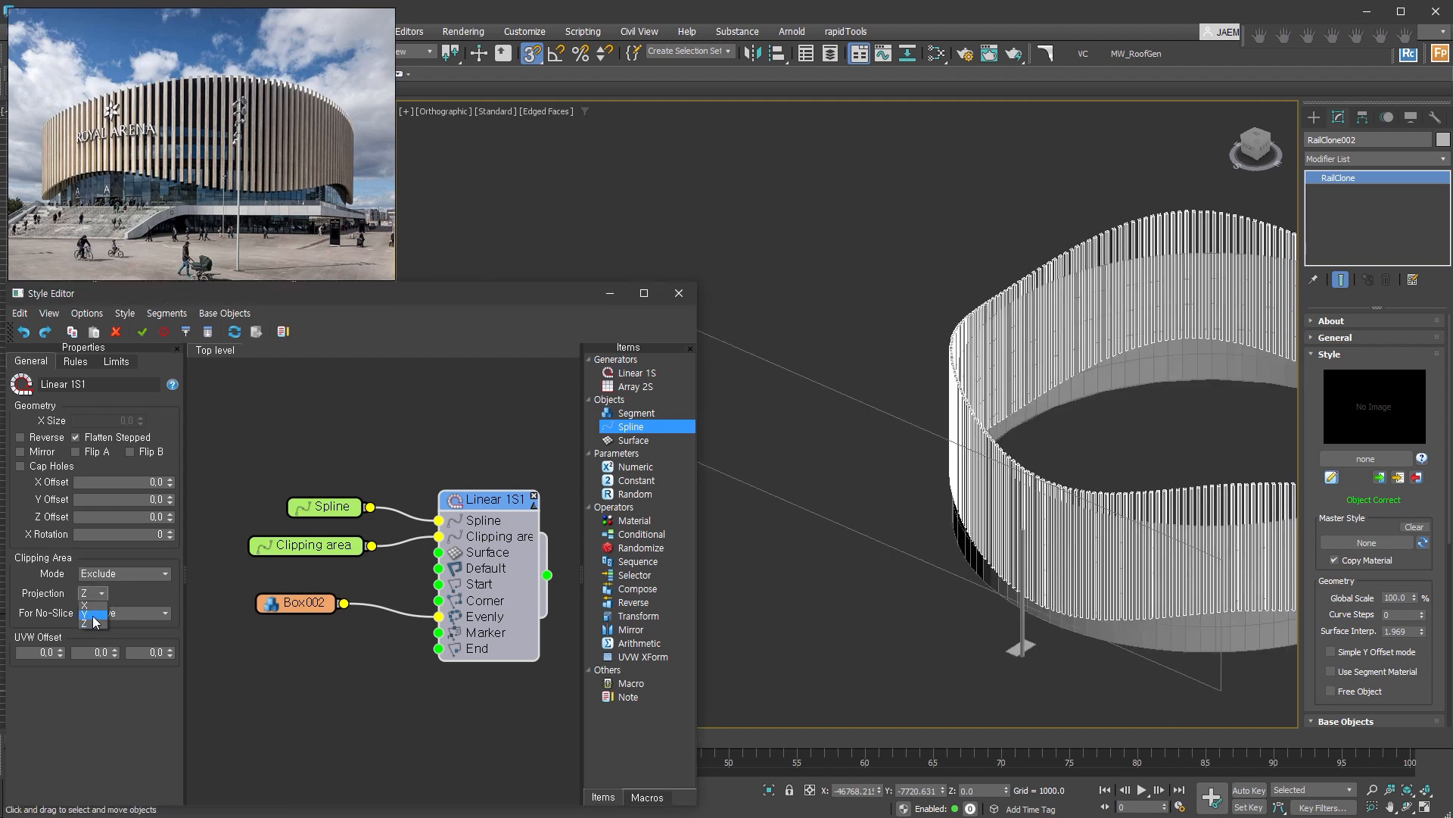
pyautogui.click(94, 615)
pyautogui.moveTo(1071, 282); pyautogui.dragTo(802, 236, button='middle')
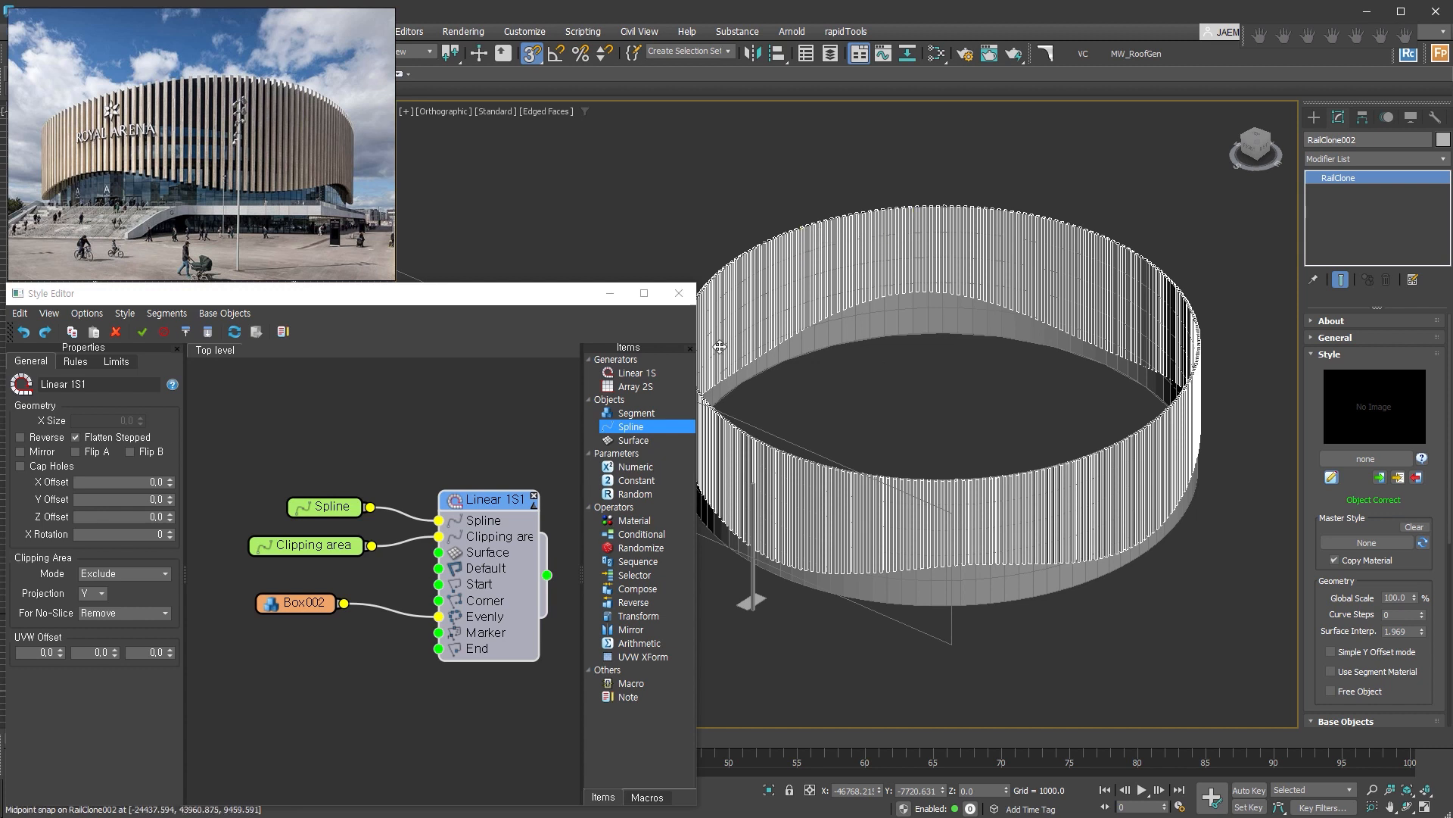
# Enable Cap Holes on the Linear 1S generator to close the sliced tops of the slats.
pyautogui.click(478, 502)
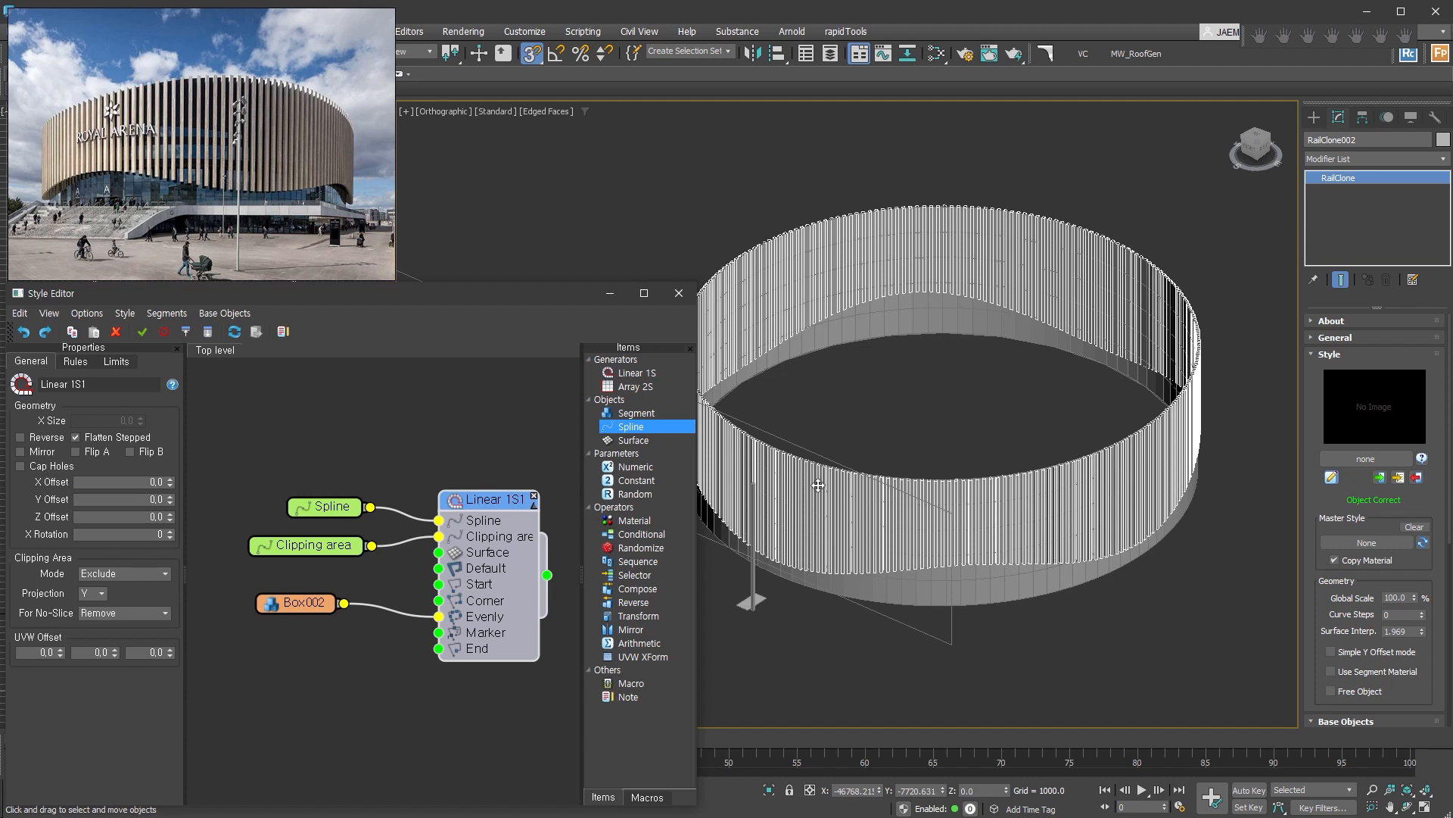
pyautogui.scroll(4, 1129, 473)
pyautogui.scroll(2, 1128, 472)
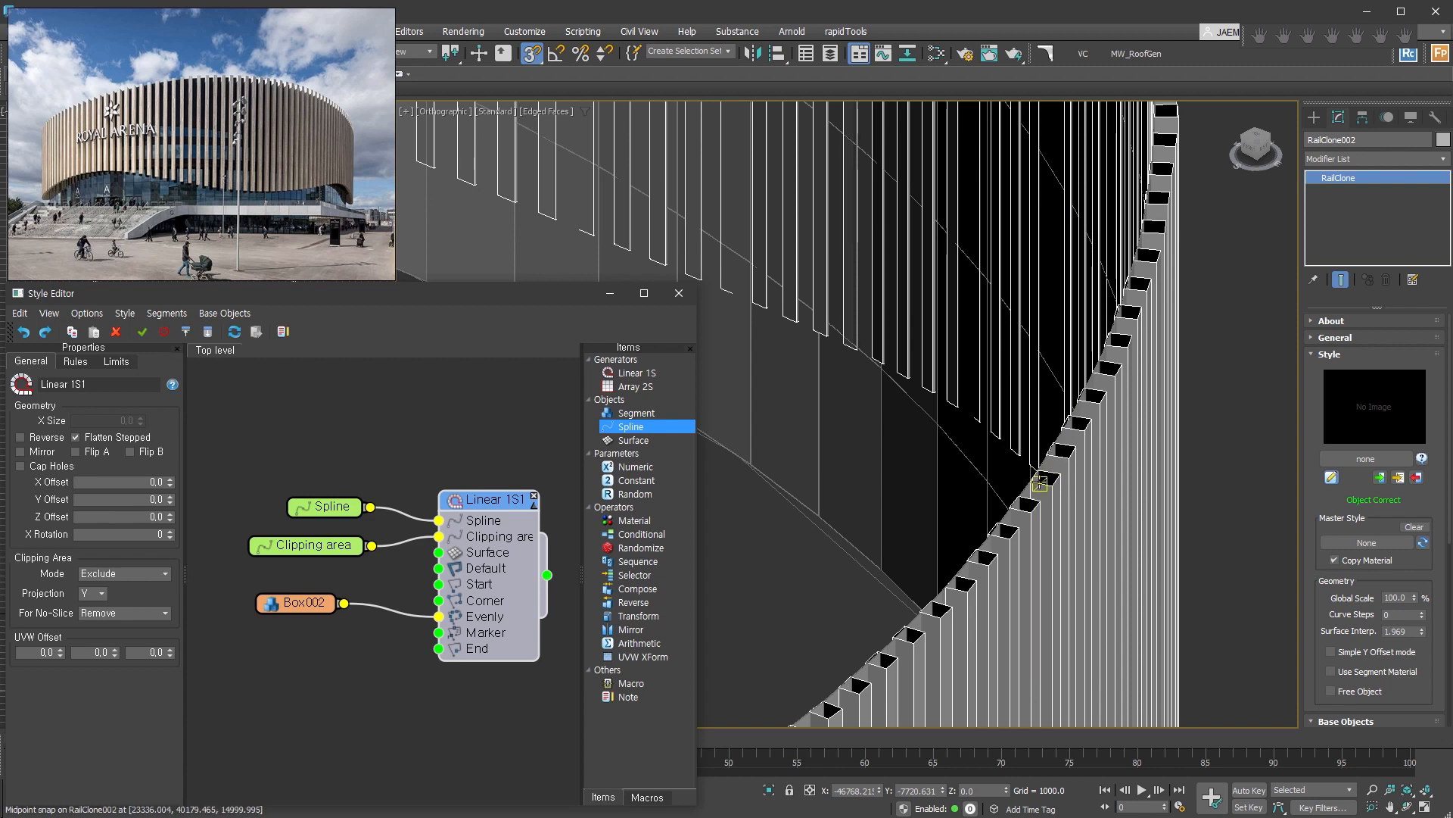
pyautogui.scroll(3, 993, 536)
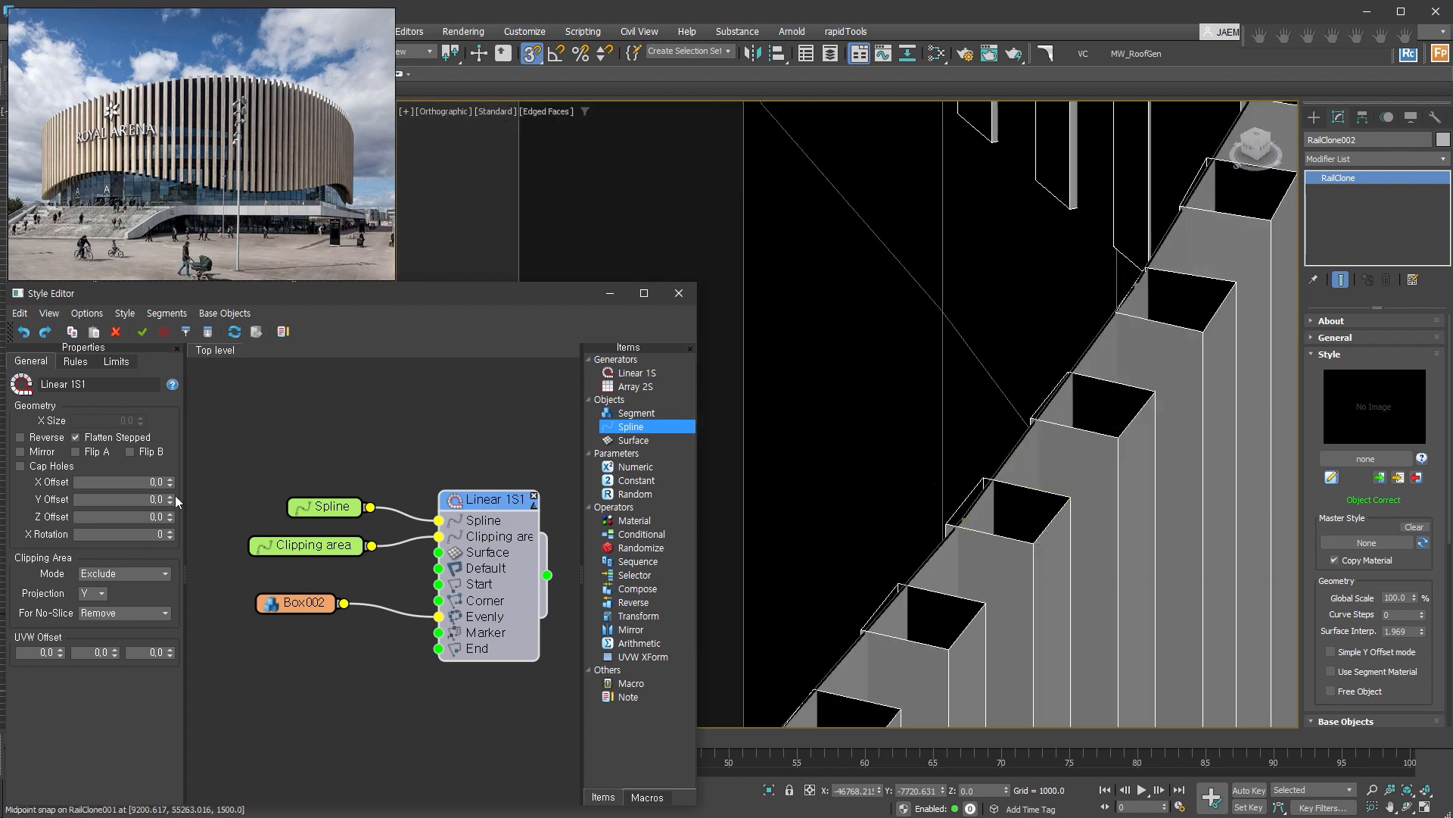
pyautogui.click(43, 467)
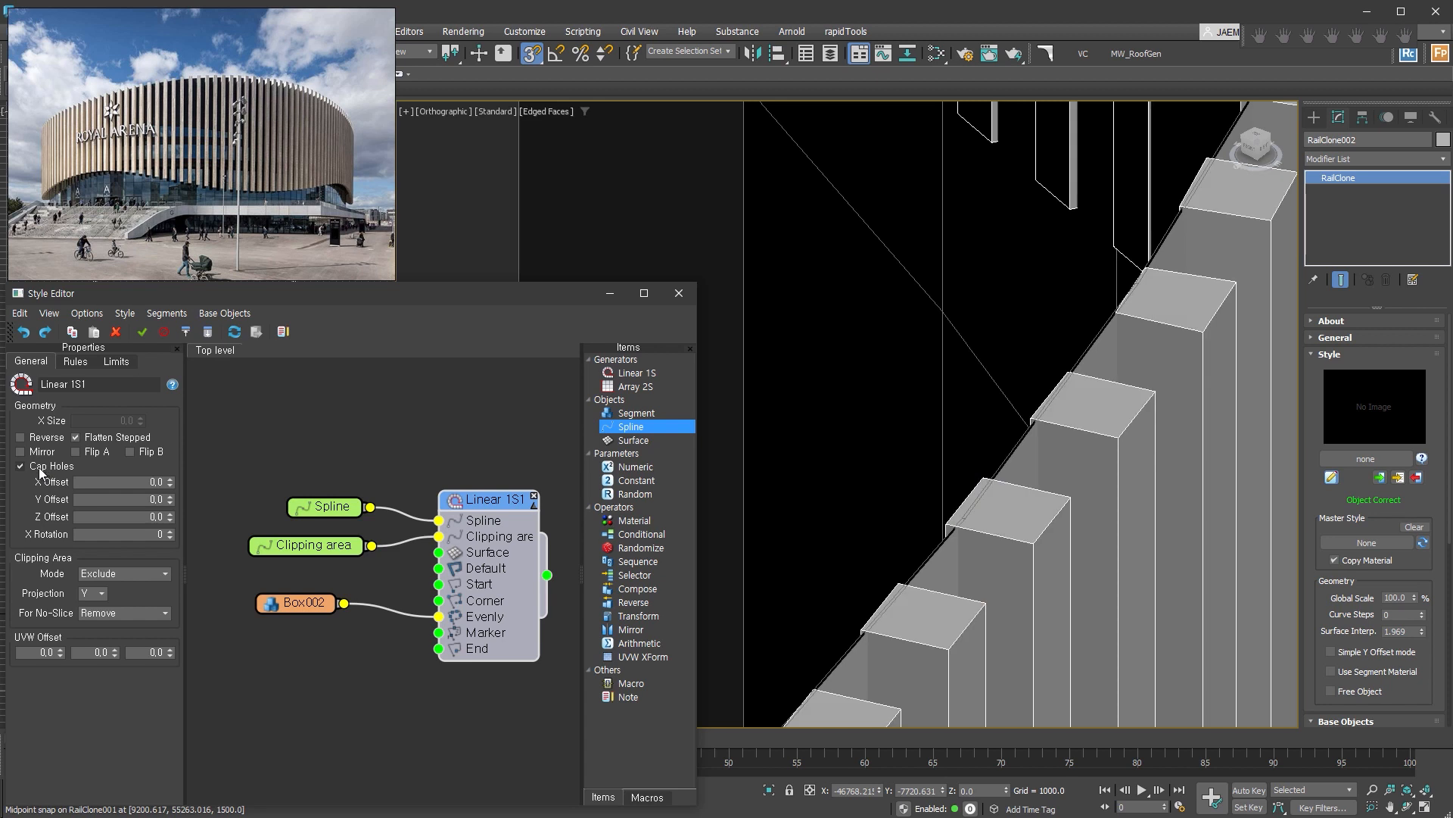
# Set the fixed Y translation of the Box002 segment to about -26.55 to shift the slats off the wall.
pyautogui.click(305, 610)
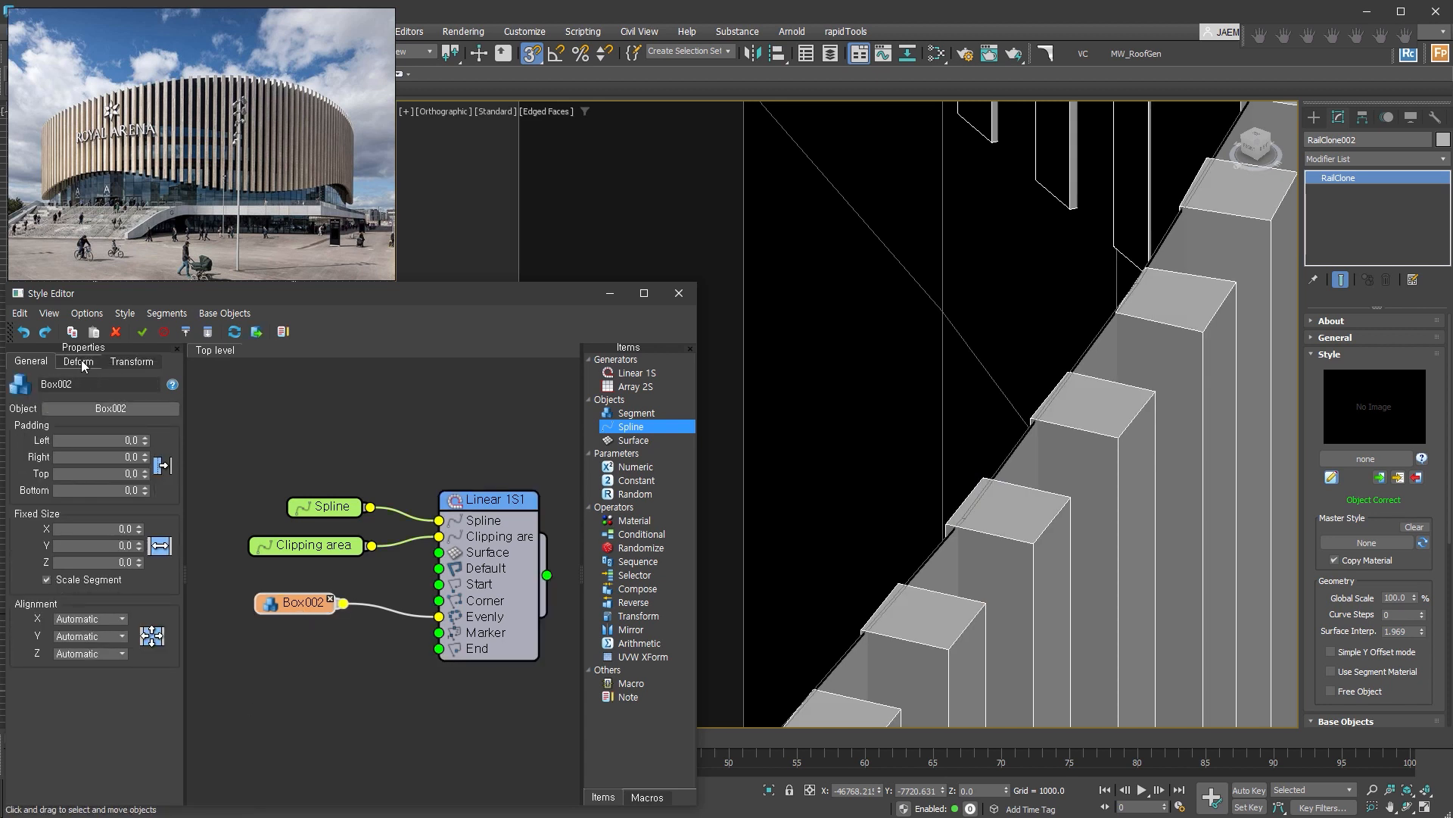
pyautogui.click(125, 362)
pyautogui.moveTo(94, 424); pyautogui.dragTo(156, 817)
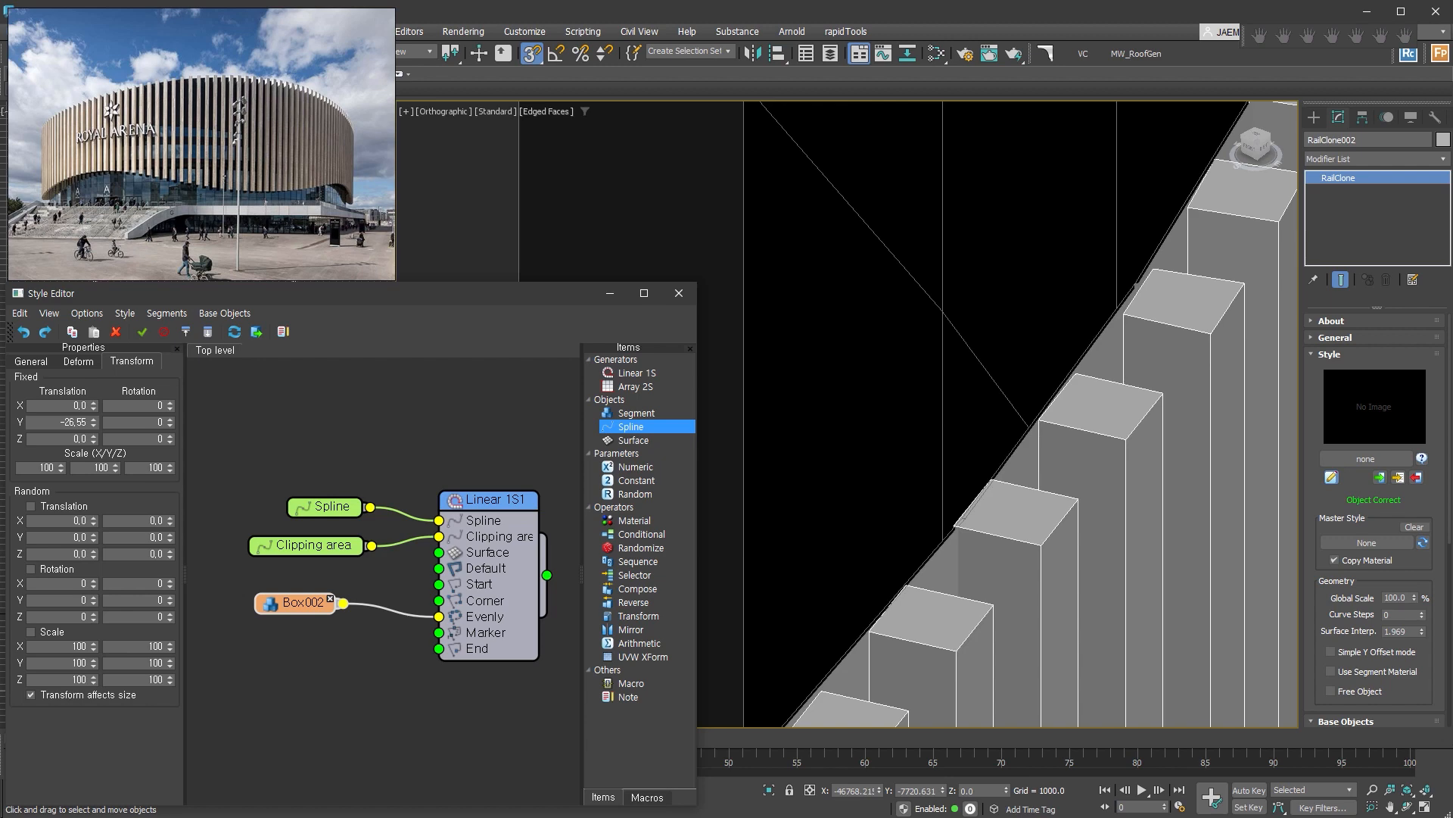
pyautogui.scroll(-10, 1077, 508)
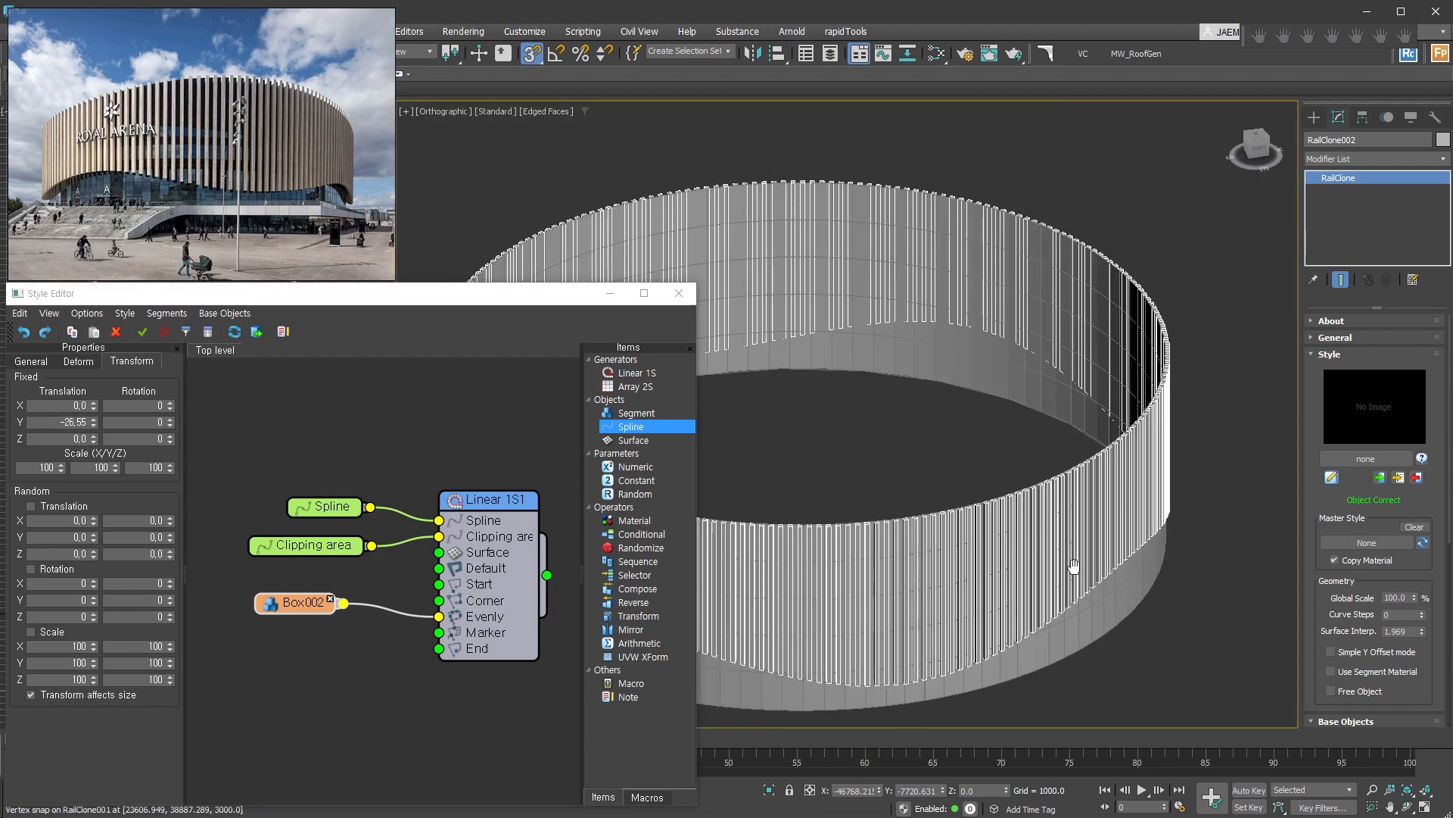
pyautogui.moveTo(1077, 507); pyautogui.dragTo(1139, 403, button='middle')
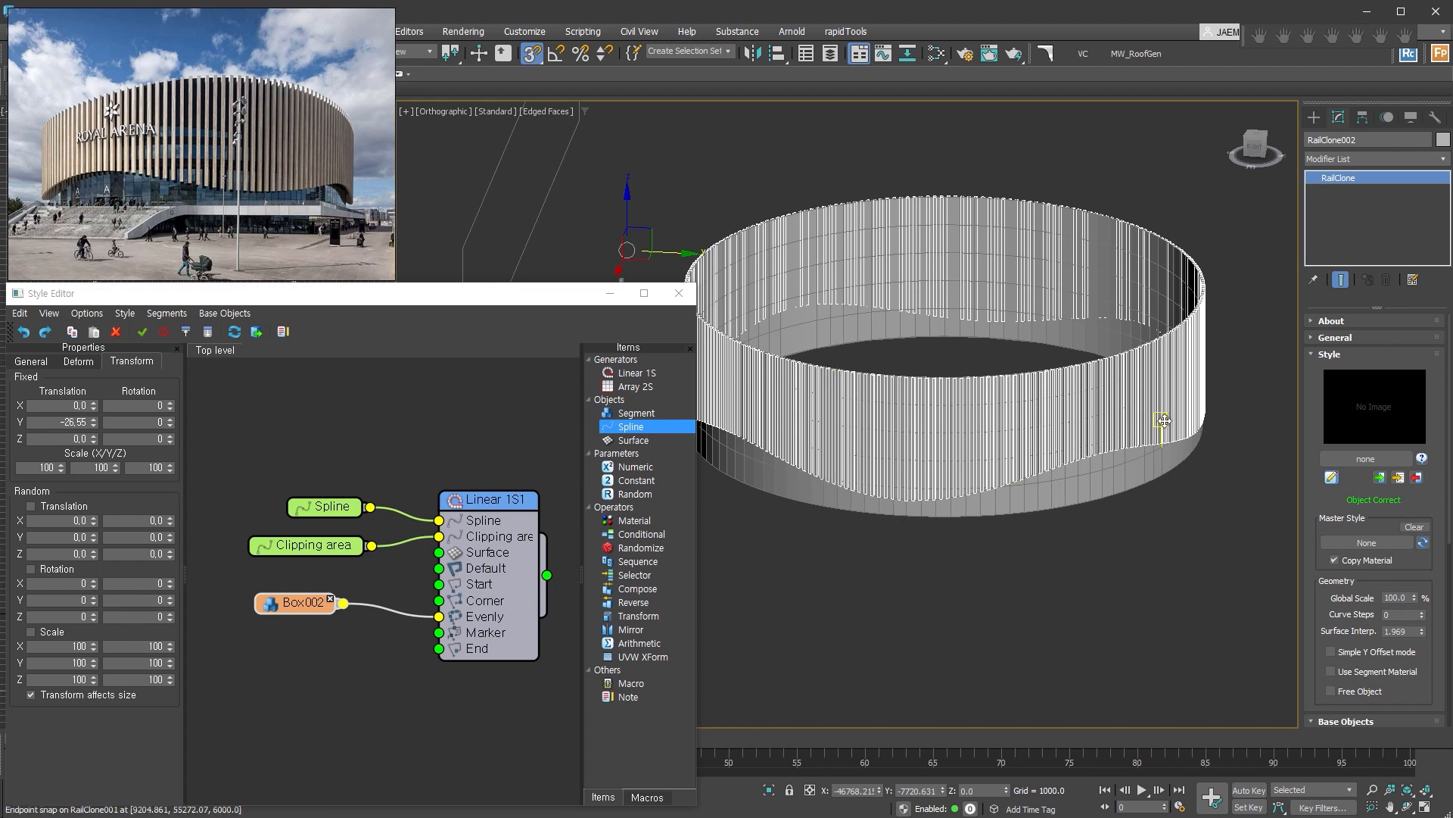
# Compare the slats' lower ends with the reference photo and set the Box002 segment's Flat Bottom deform value to 10.
pyautogui.scroll(5, 269, 174)
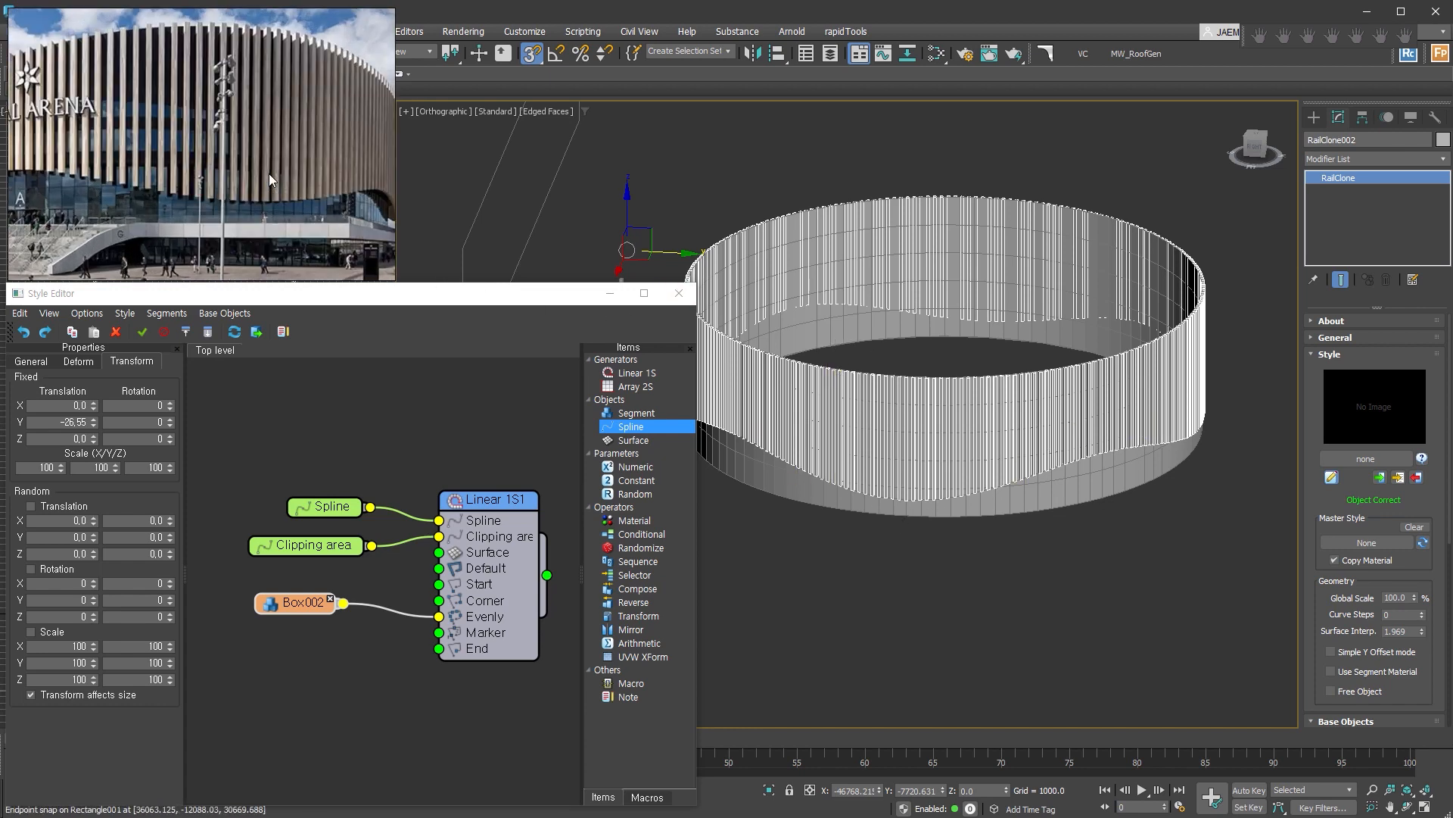
pyautogui.scroll(3, 295, 219)
pyautogui.scroll(6, 908, 515)
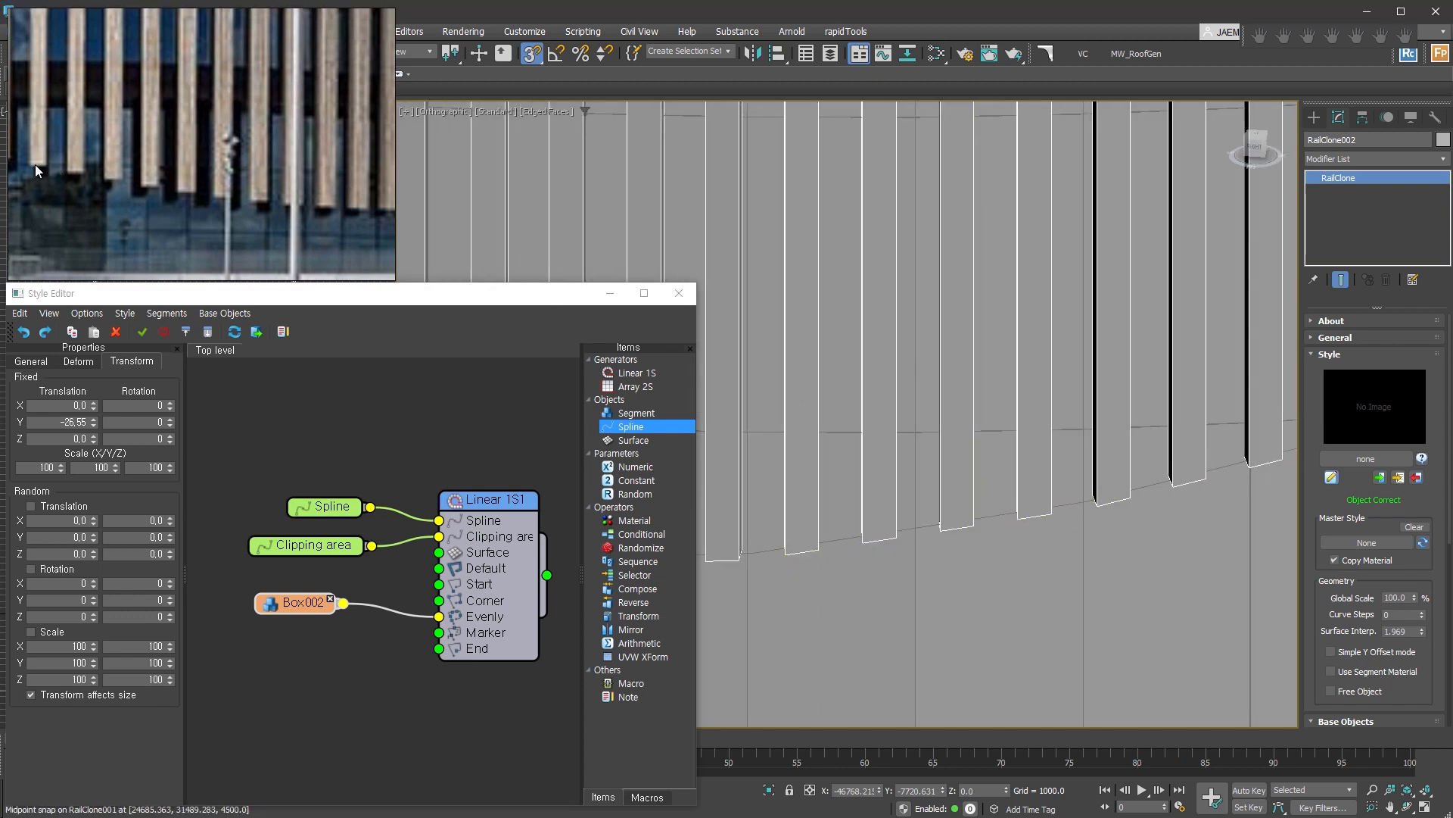
pyautogui.click(76, 361)
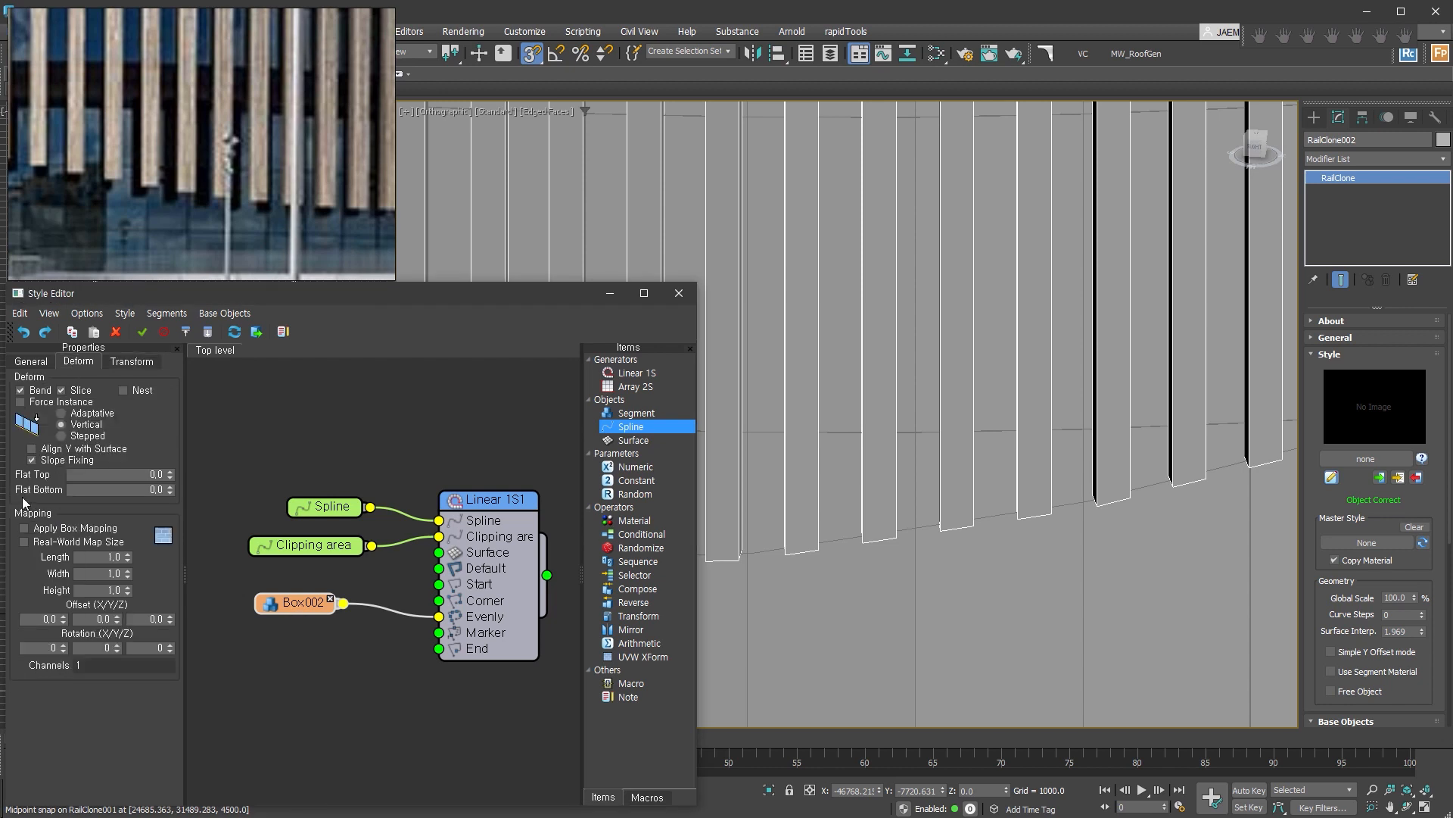
pyautogui.moveTo(148, 490); pyautogui.dragTo(200, 501)
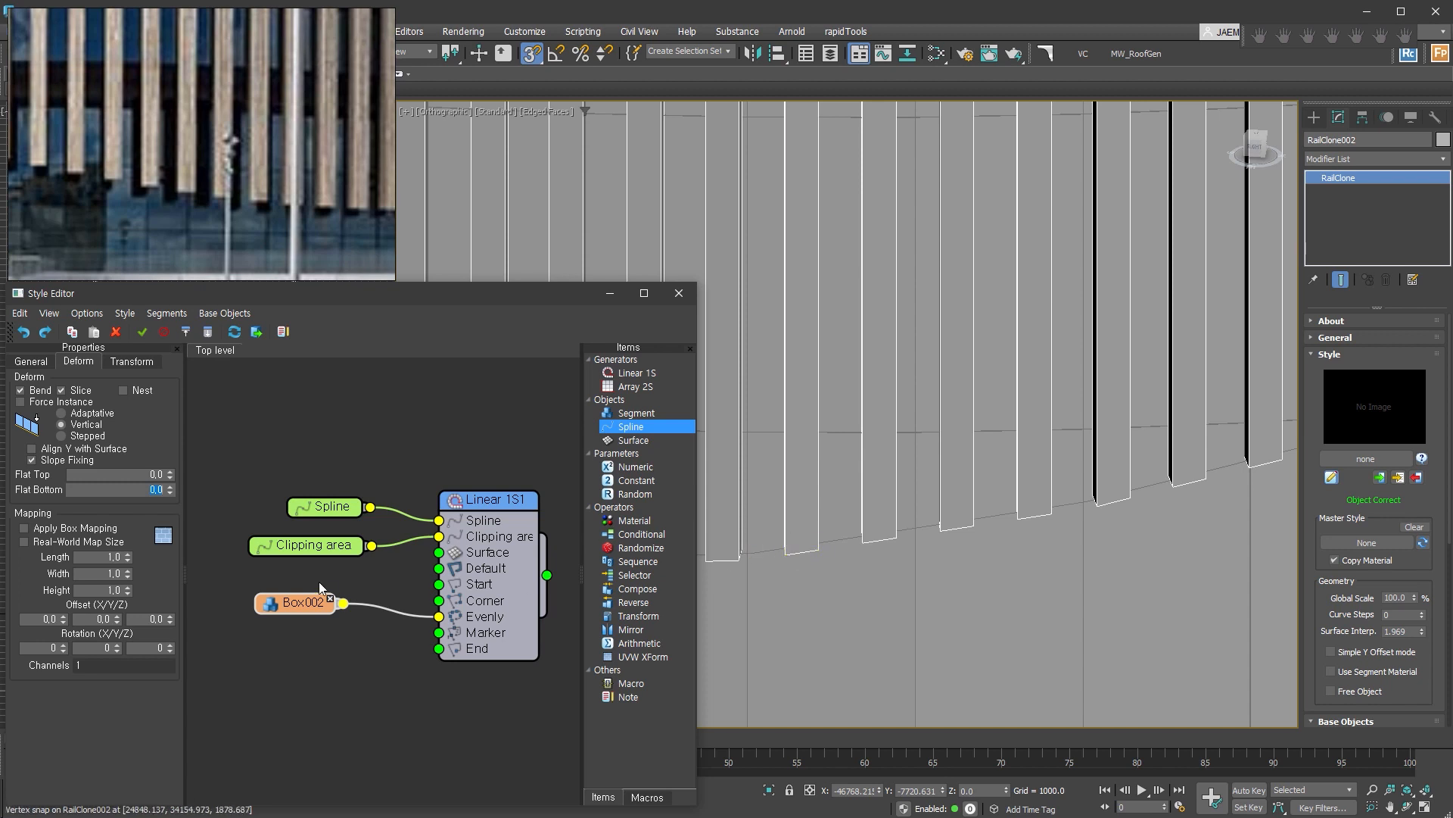
pyautogui.write('10')
pyautogui.press('Return')
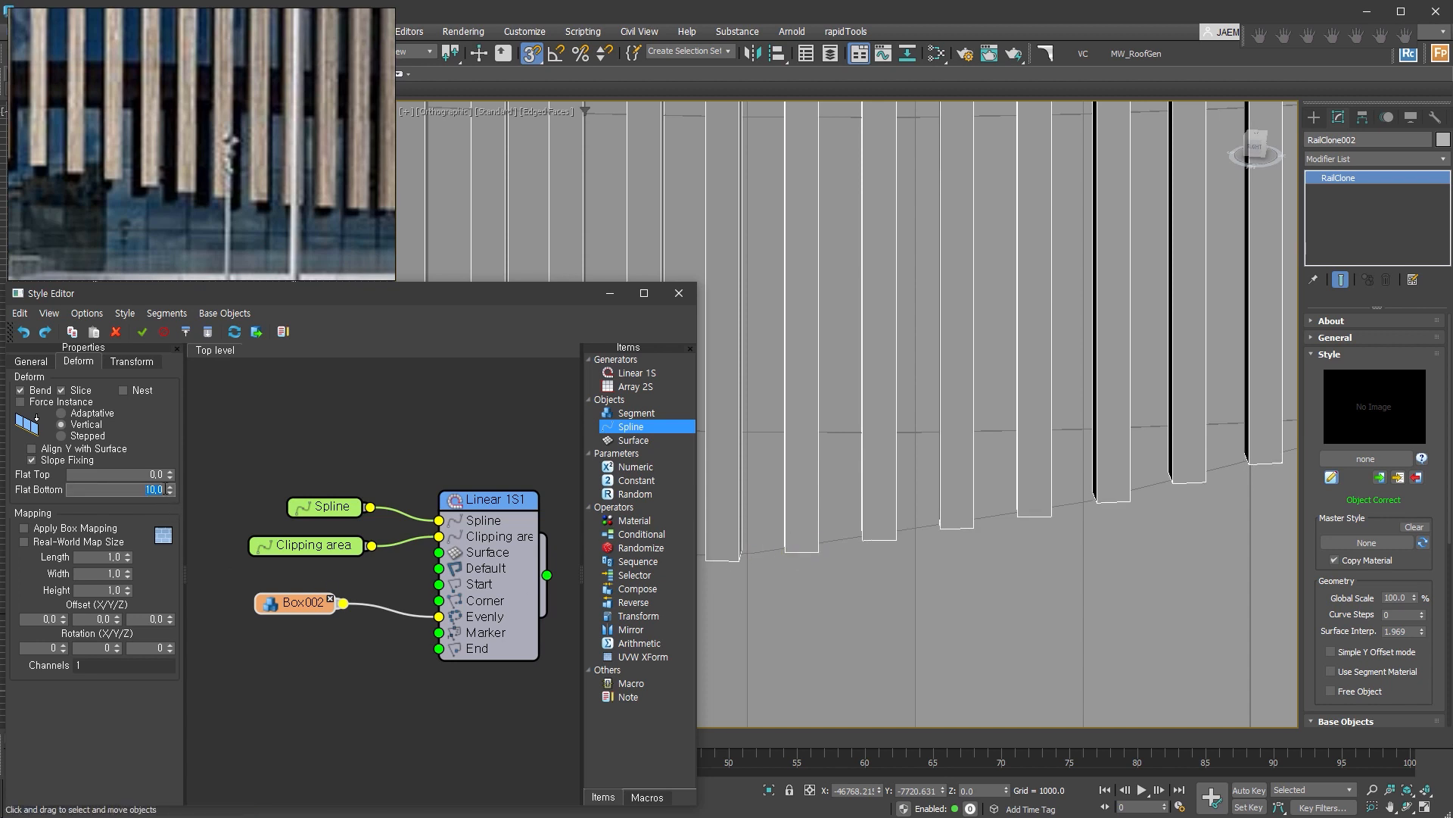
# Close the style editor and examine the slats' lower ends and the whole facade against the reference photo.
pyautogui.moveTo(1153, 602); pyautogui.dragTo(731, 663, button='middle')
pyautogui.moveTo(1067, 497); pyautogui.dragTo(636, 587, button='middle')
pyautogui.moveTo(1174, 412); pyautogui.dragTo(698, 526, button='middle')
pyautogui.moveTo(1022, 492); pyautogui.dragTo(831, 530, button='middle')
pyautogui.scroll(-6, 1070, 439)
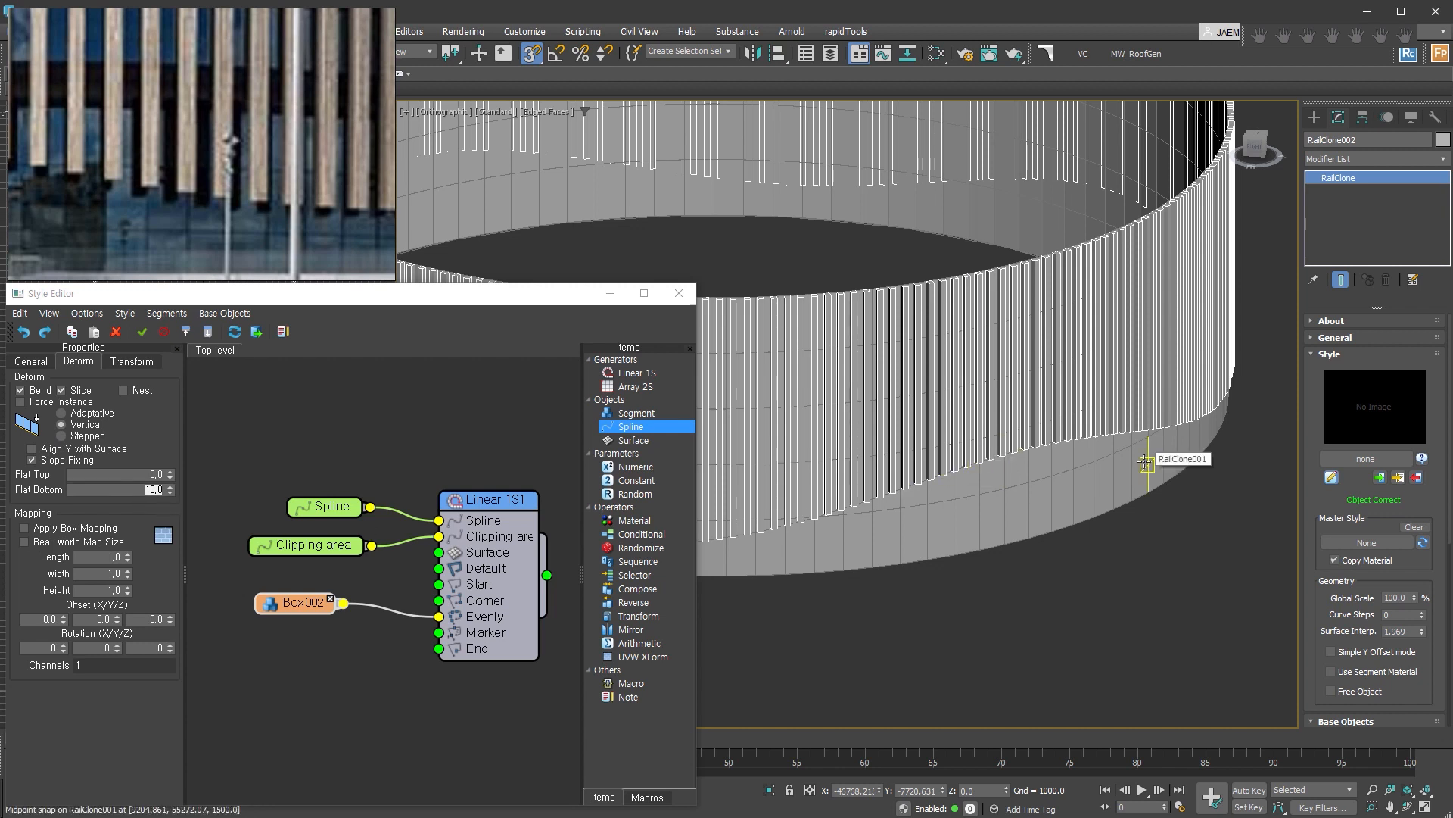
pyautogui.click(688, 304)
pyautogui.scroll(-5, 1090, 548)
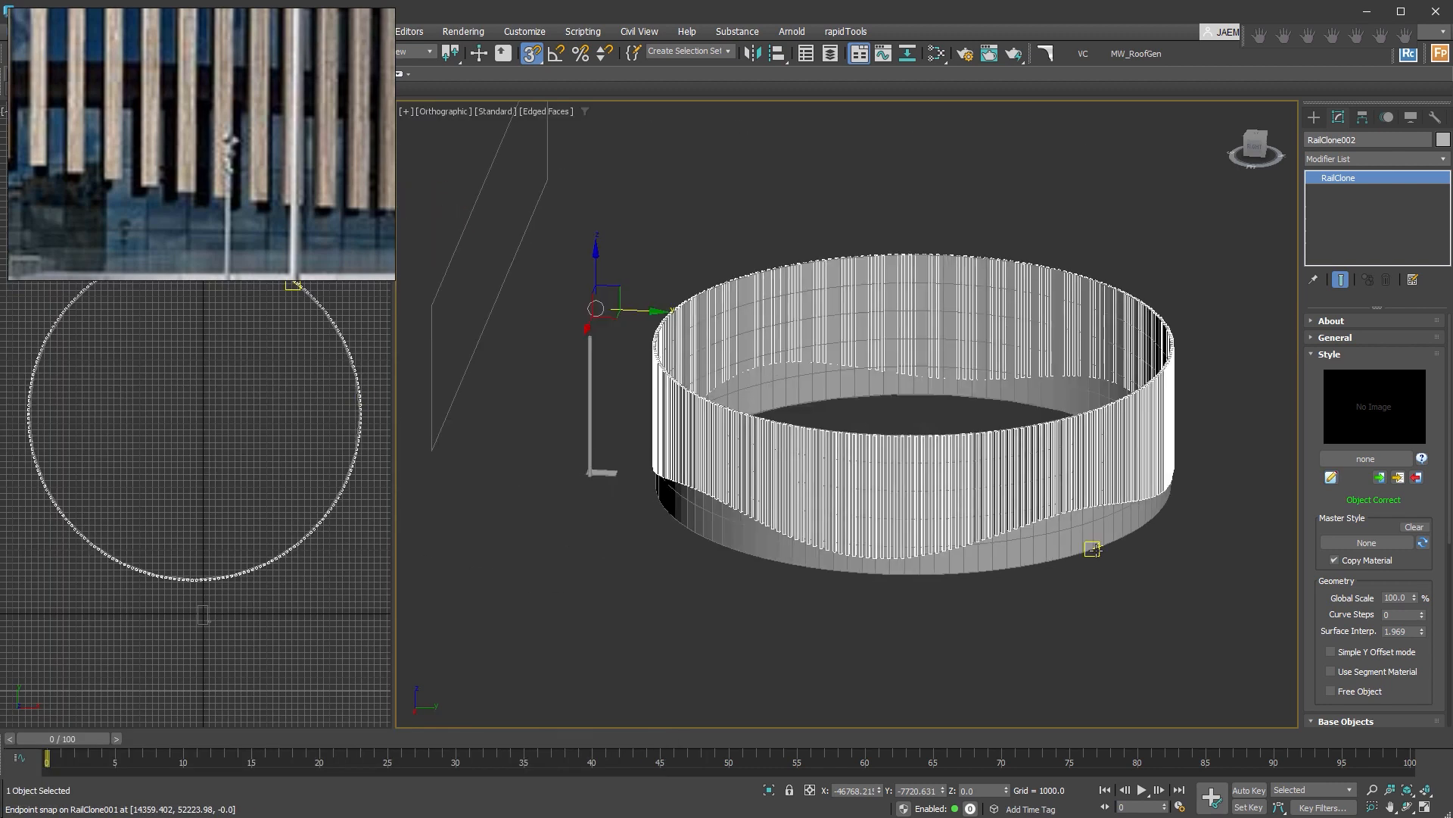
pyautogui.keyDown('alt'); pyautogui.moveTo(1090, 549); pyautogui.dragTo(965, 584, button='middle'); pyautogui.keyUp('alt')
pyautogui.scroll(3, 964, 585)
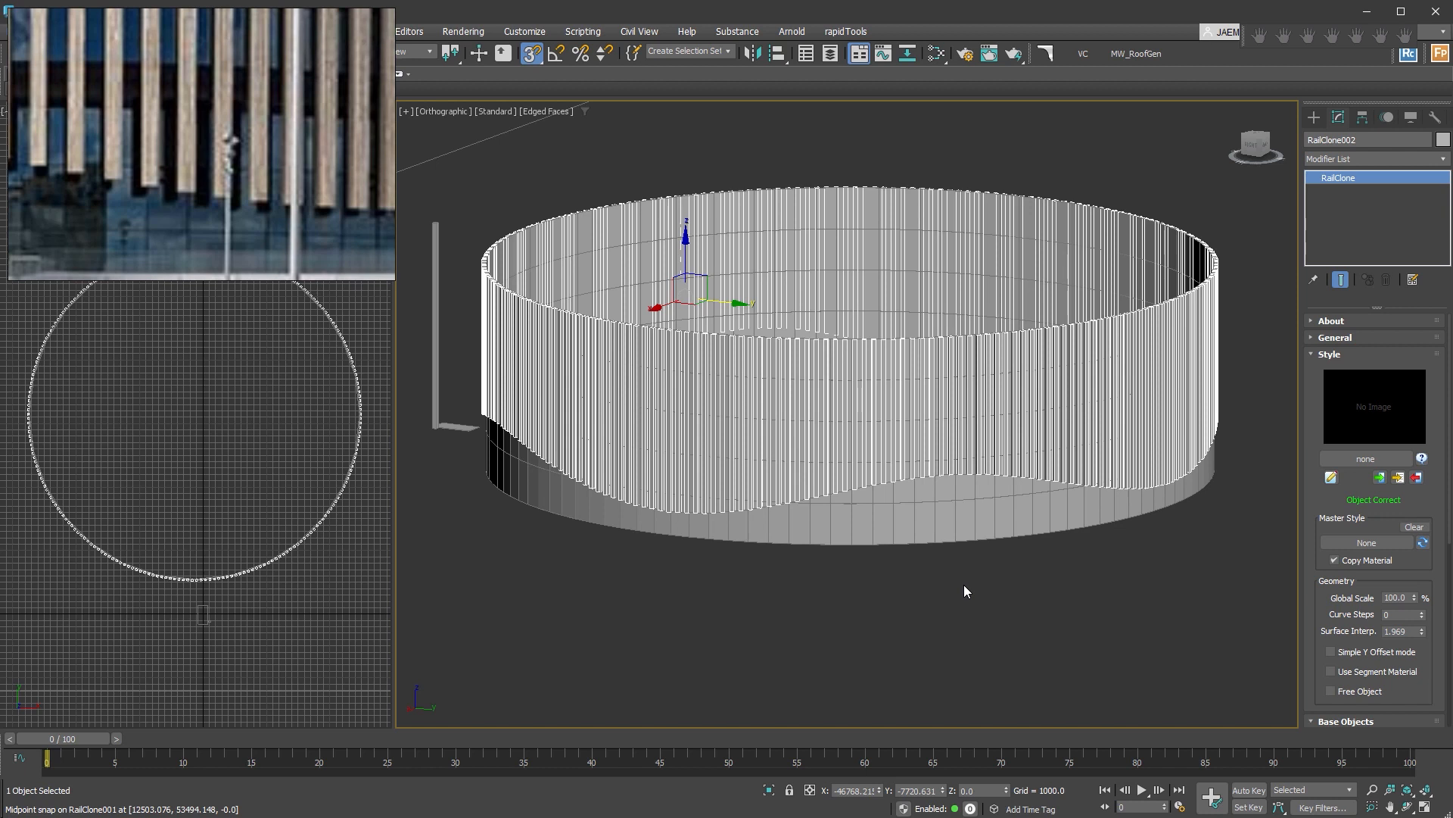
pyautogui.scroll(-5, 253, 223)
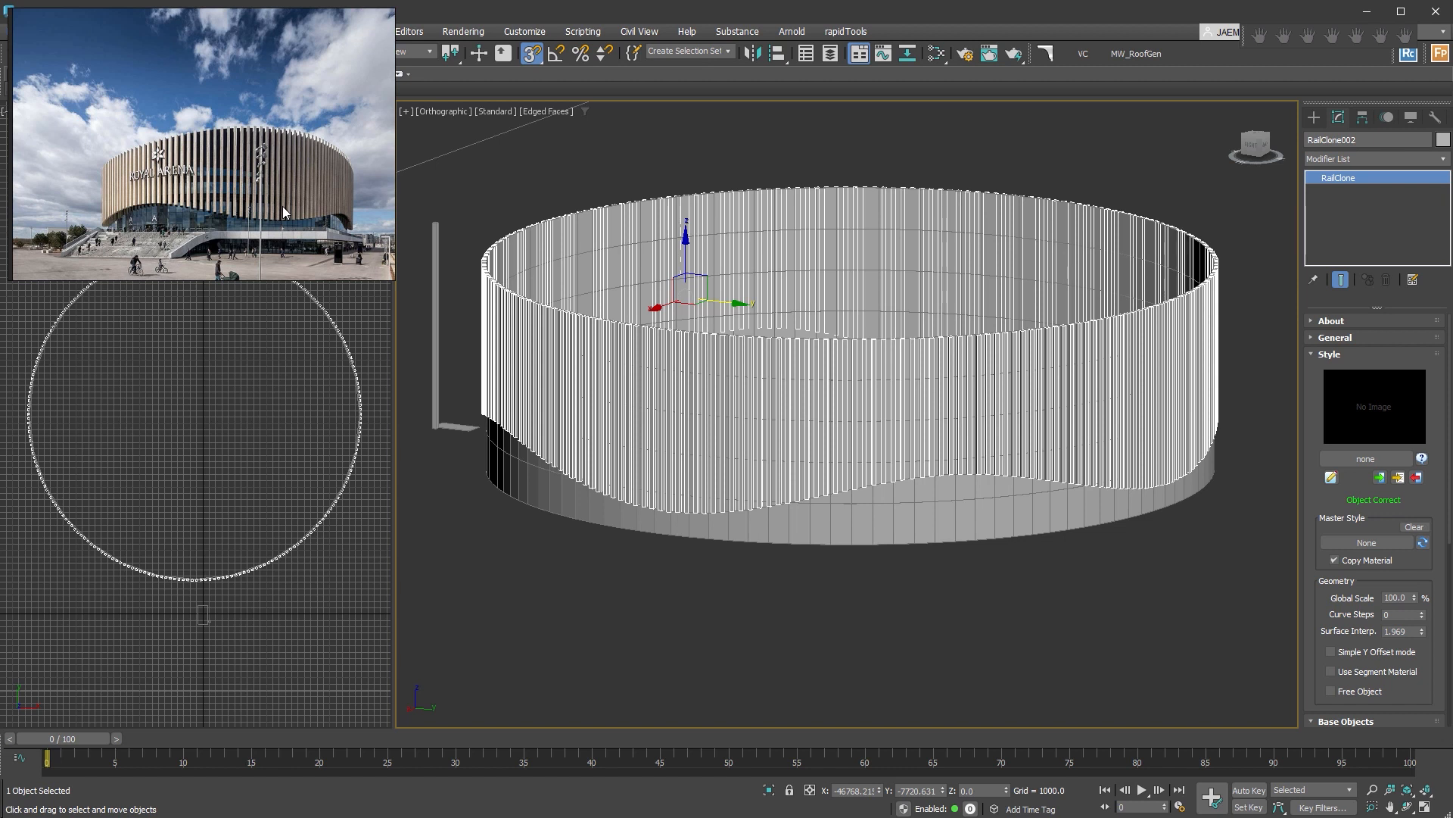
pyautogui.keyDown('alt'); pyautogui.moveTo(785, 415); pyautogui.dragTo(804, 441, button='middle'); pyautogui.keyUp('alt')
# Copy the circle path up to the wall's top at about Z 15000 and convert the copy to Editable Poly as a roof.
pyautogui.click(874, 584)
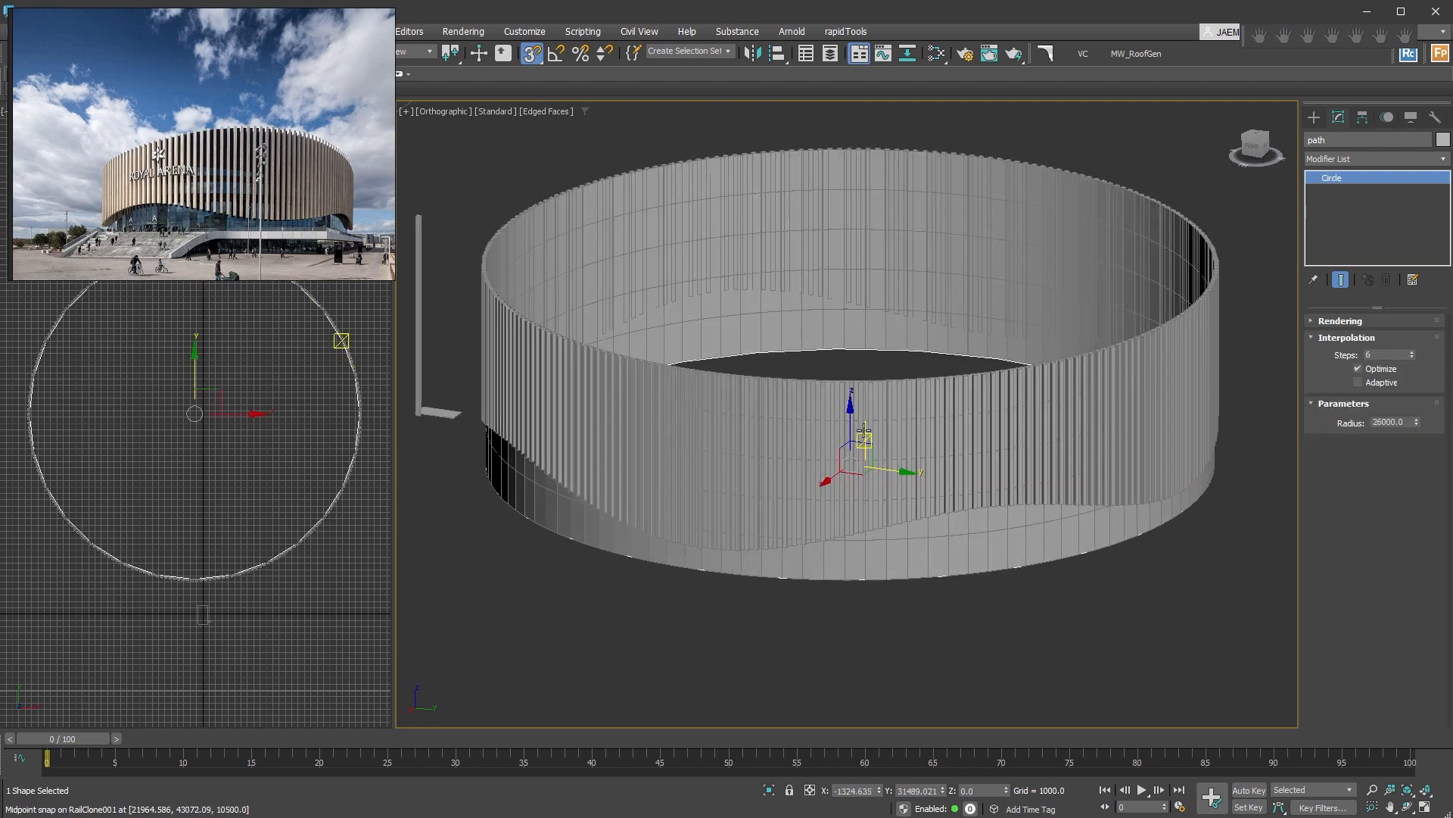
pyautogui.keyDown('shift'); pyautogui.moveTo(849, 432); pyautogui.dragTo(851, 380); pyautogui.keyUp('shift')
pyautogui.click(723, 479)
pyautogui.hotkey('alt', 'c')
pyautogui.keyDown('alt'); pyautogui.moveTo(1046, 630); pyautogui.dragTo(1052, 611, button='middle'); pyautogui.keyUp('alt')
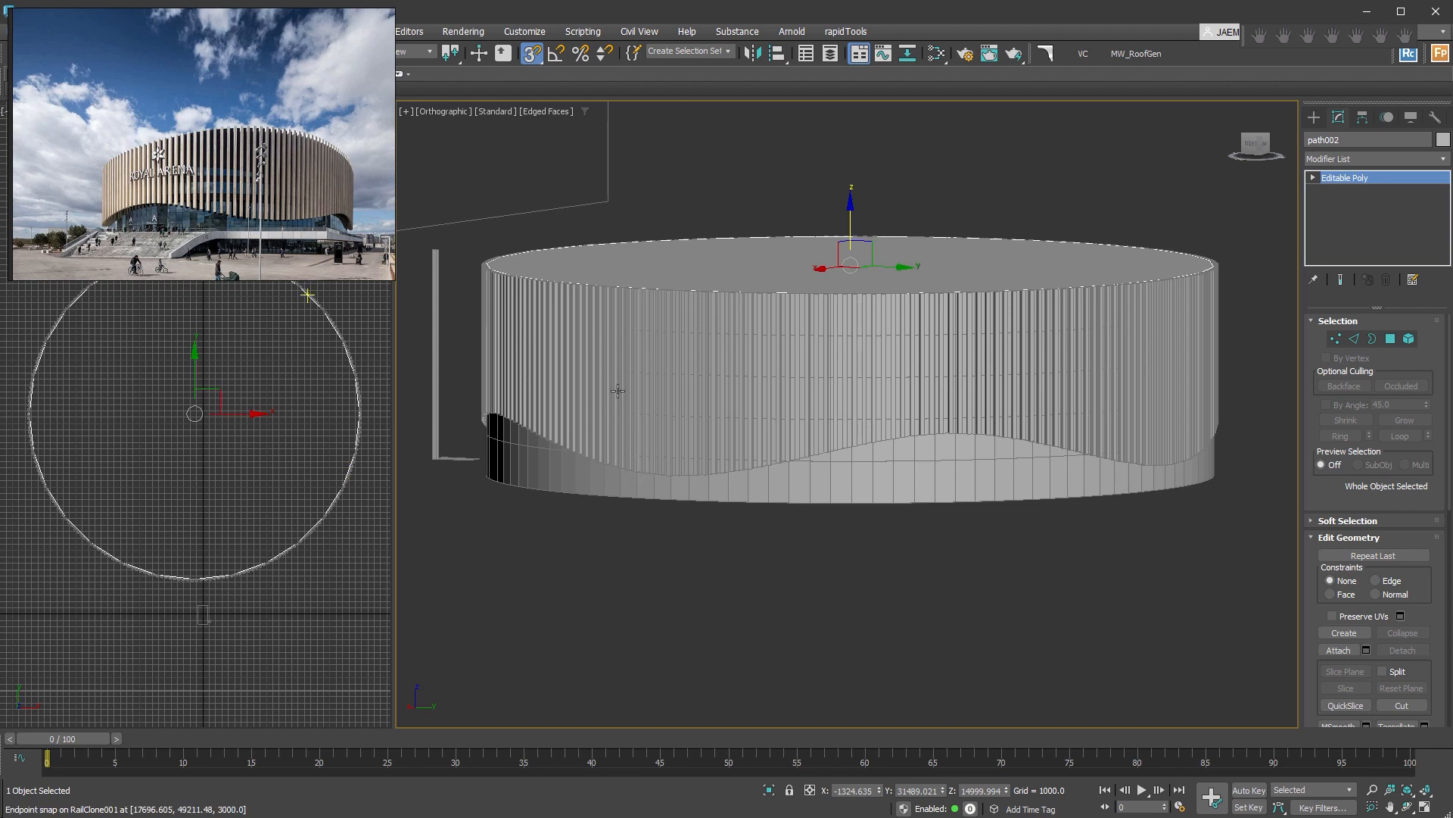
# Hide the clipping rectangle and the source segment objects standing beside the building.
pyautogui.scroll(-2, 939, 457)
pyautogui.moveTo(939, 458); pyautogui.dragTo(1052, 473, button='middle')
pyautogui.moveTo(725, 542); pyautogui.dragTo(657, 282)
pyautogui.rightClick(672, 288)
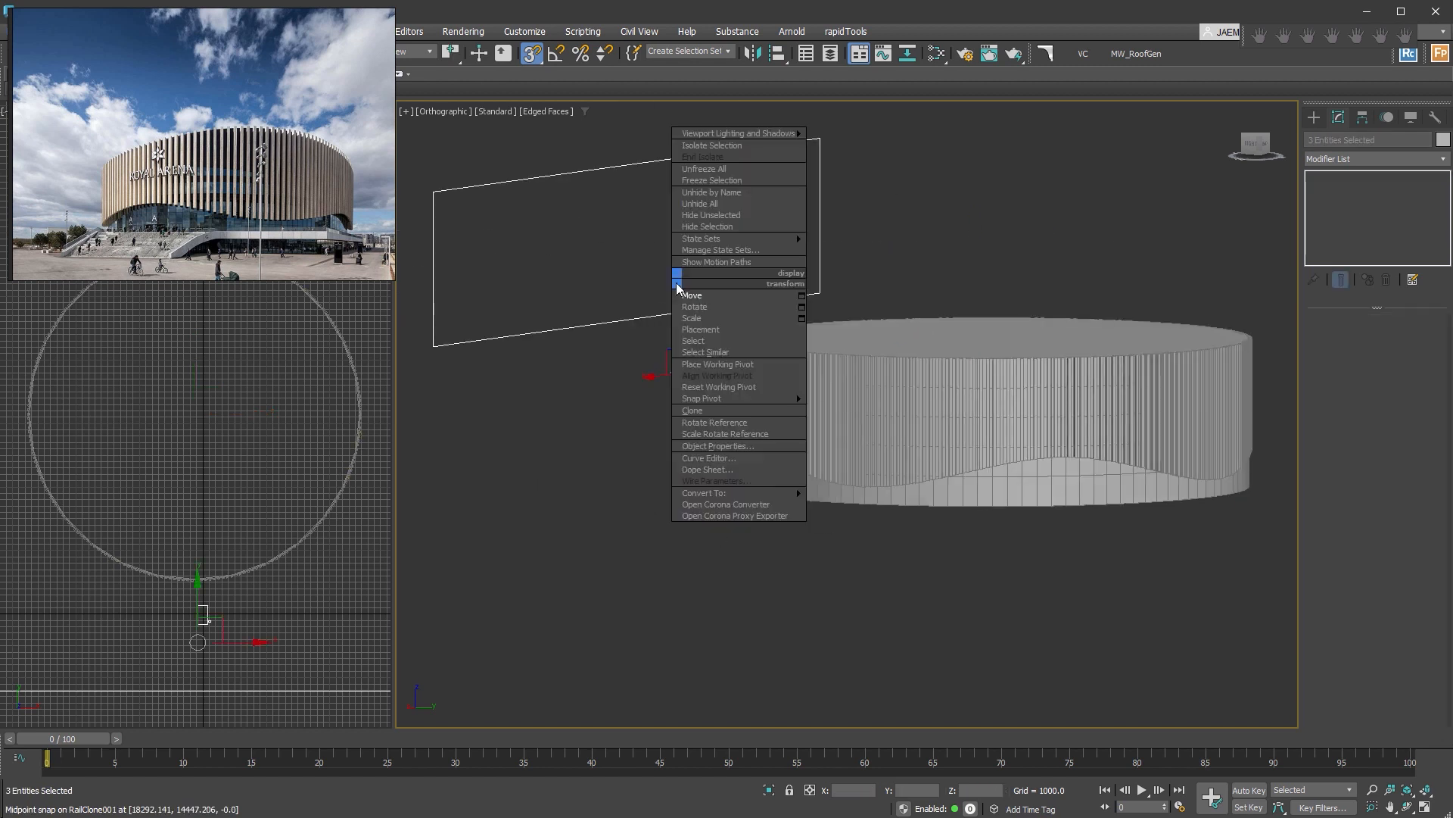
pyautogui.moveTo(717, 238)
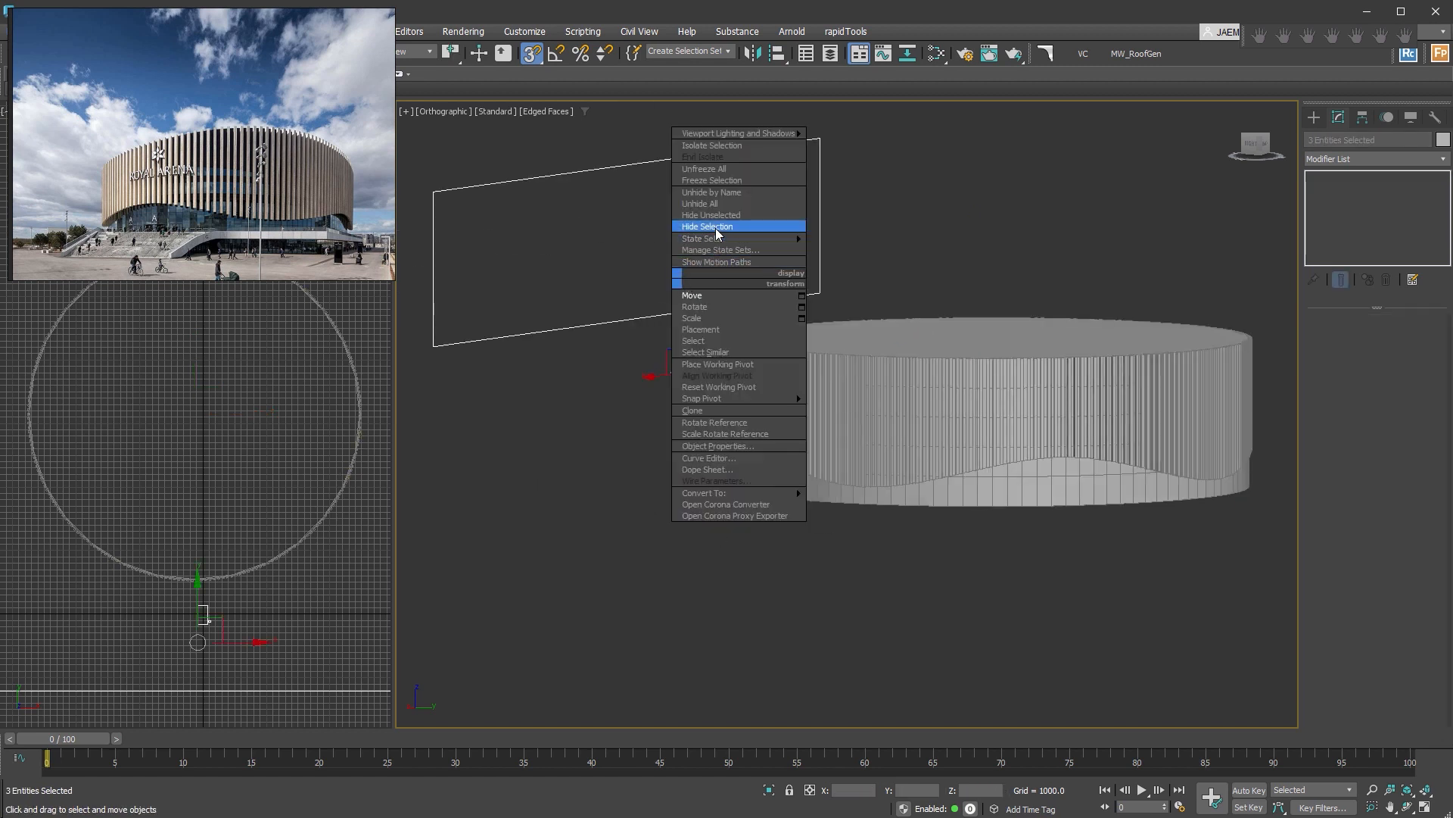
pyautogui.click(717, 232)
# Switch the view to perspective and frame the panelled wall from a low angle like the reference photo.
pyautogui.moveTo(1053, 447); pyautogui.dragTo(897, 450, button='middle')
pyautogui.click(909, 448)
pyautogui.press('p')
pyautogui.press('z')
pyautogui.hotkey('alt', 'z')
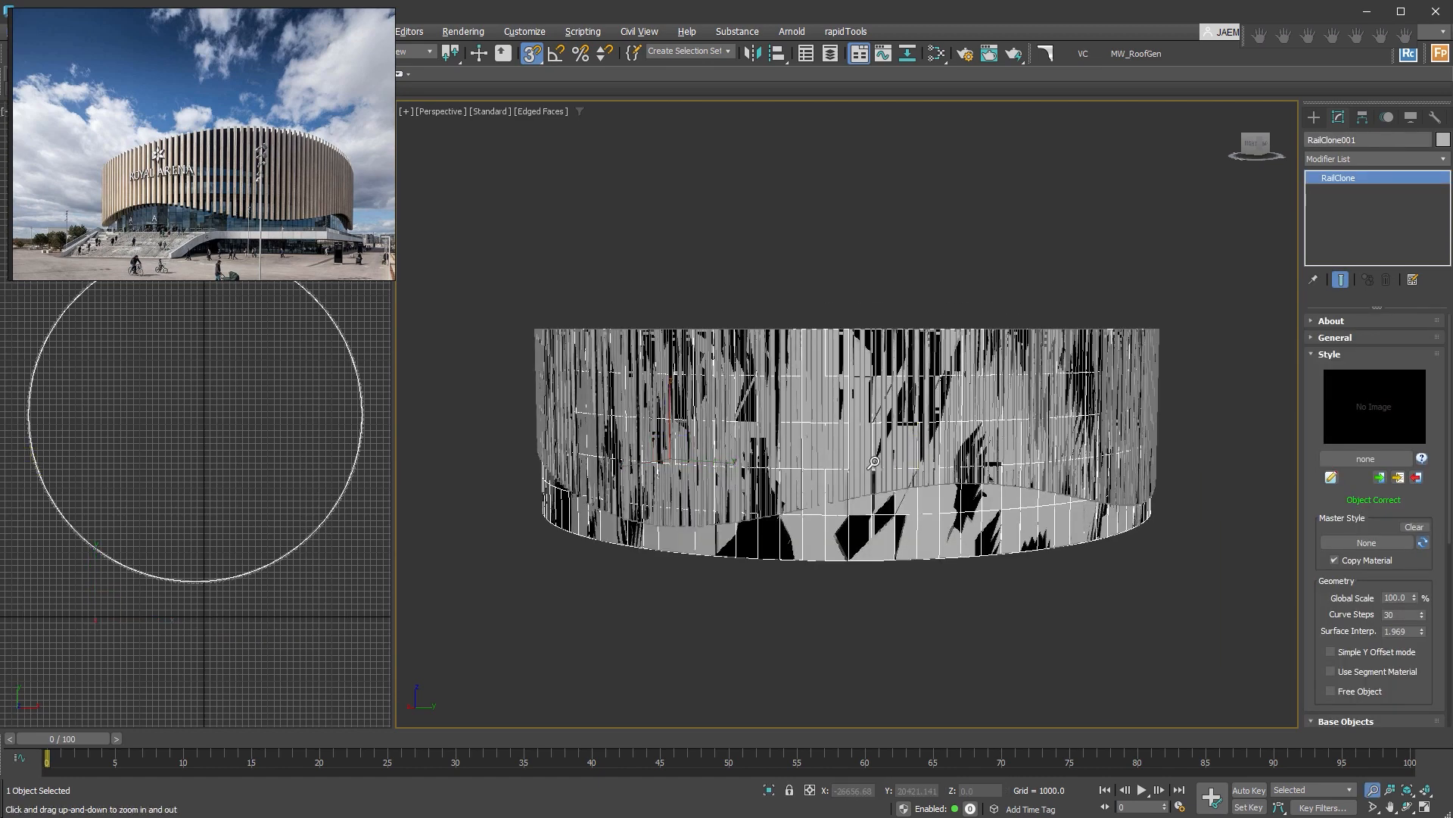
pyautogui.scroll(4, 874, 462)
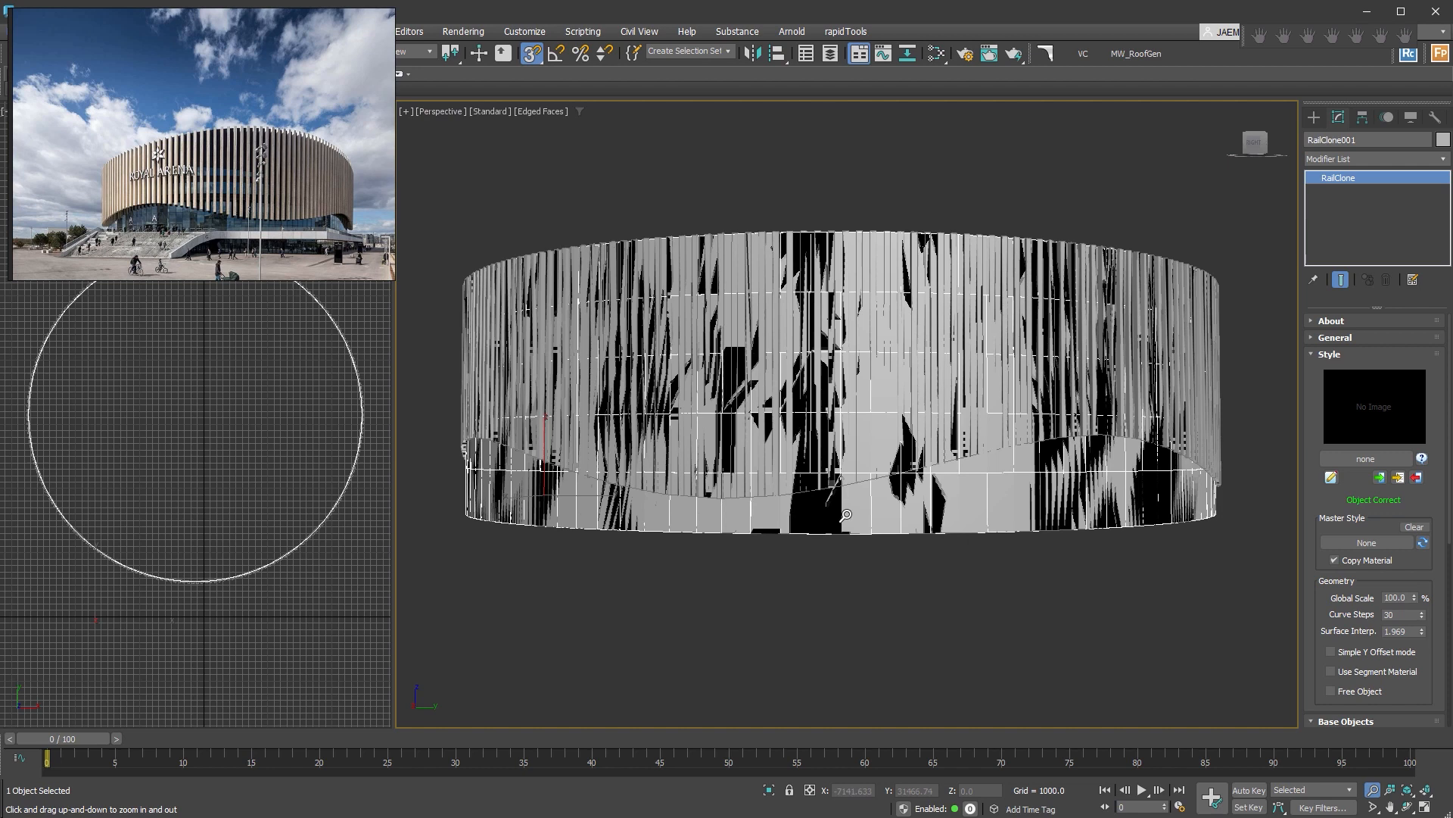
pyautogui.press('w')
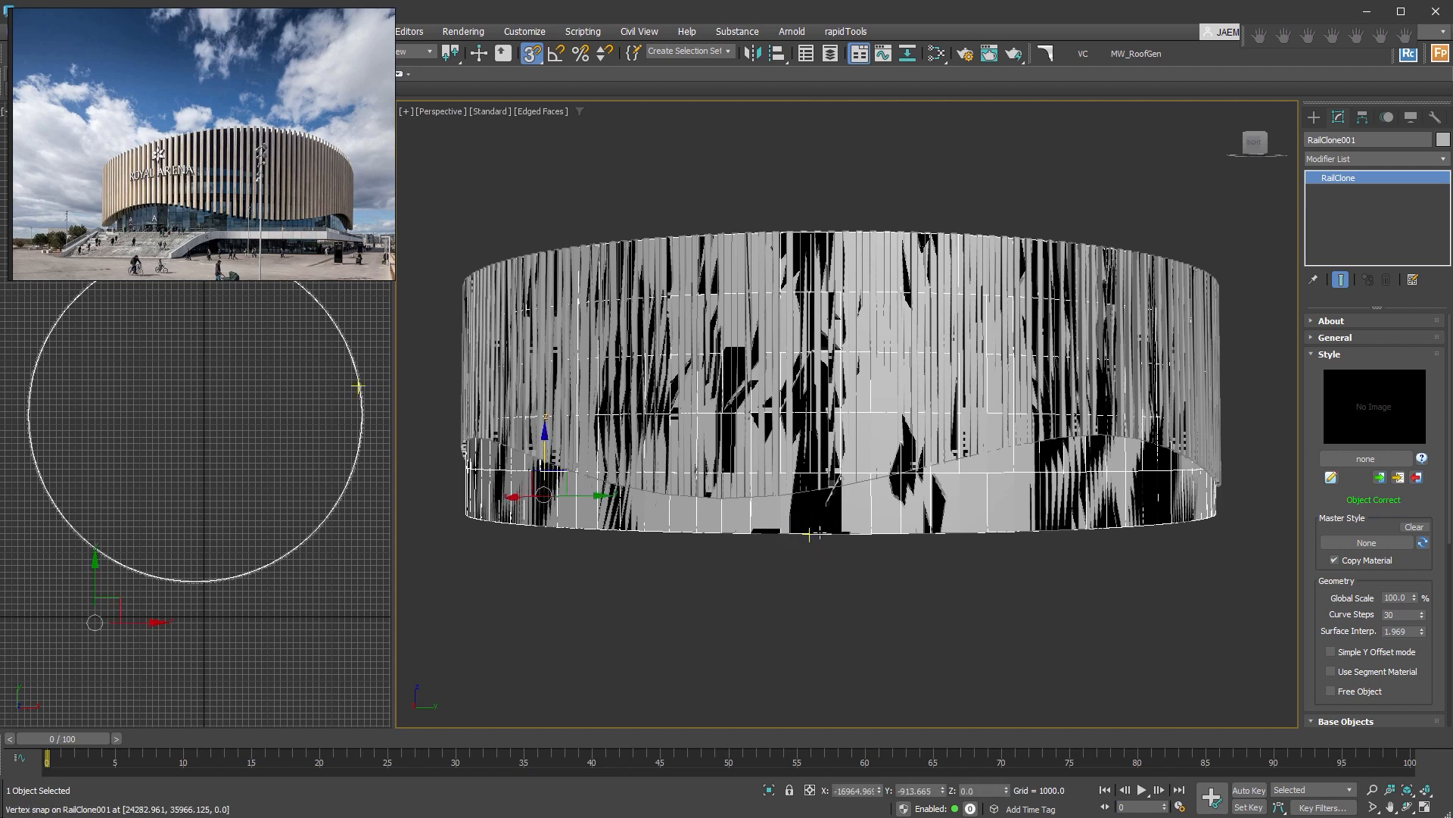
# Turn on Viewport Clipping for the perspective view and raise the near clipping limit slightly to clean up the facade display.
pyautogui.click(442, 112)
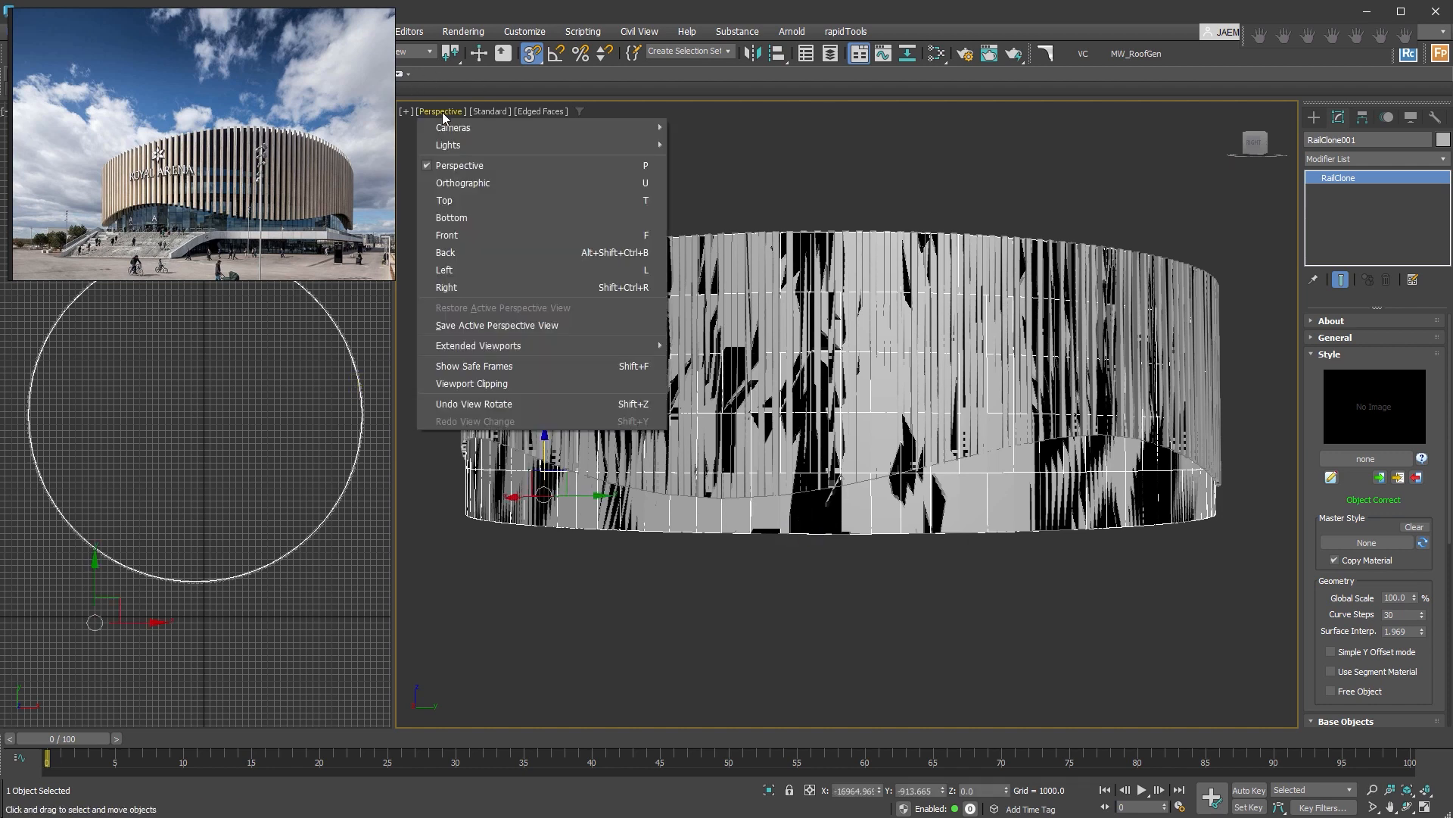
pyautogui.click(538, 383)
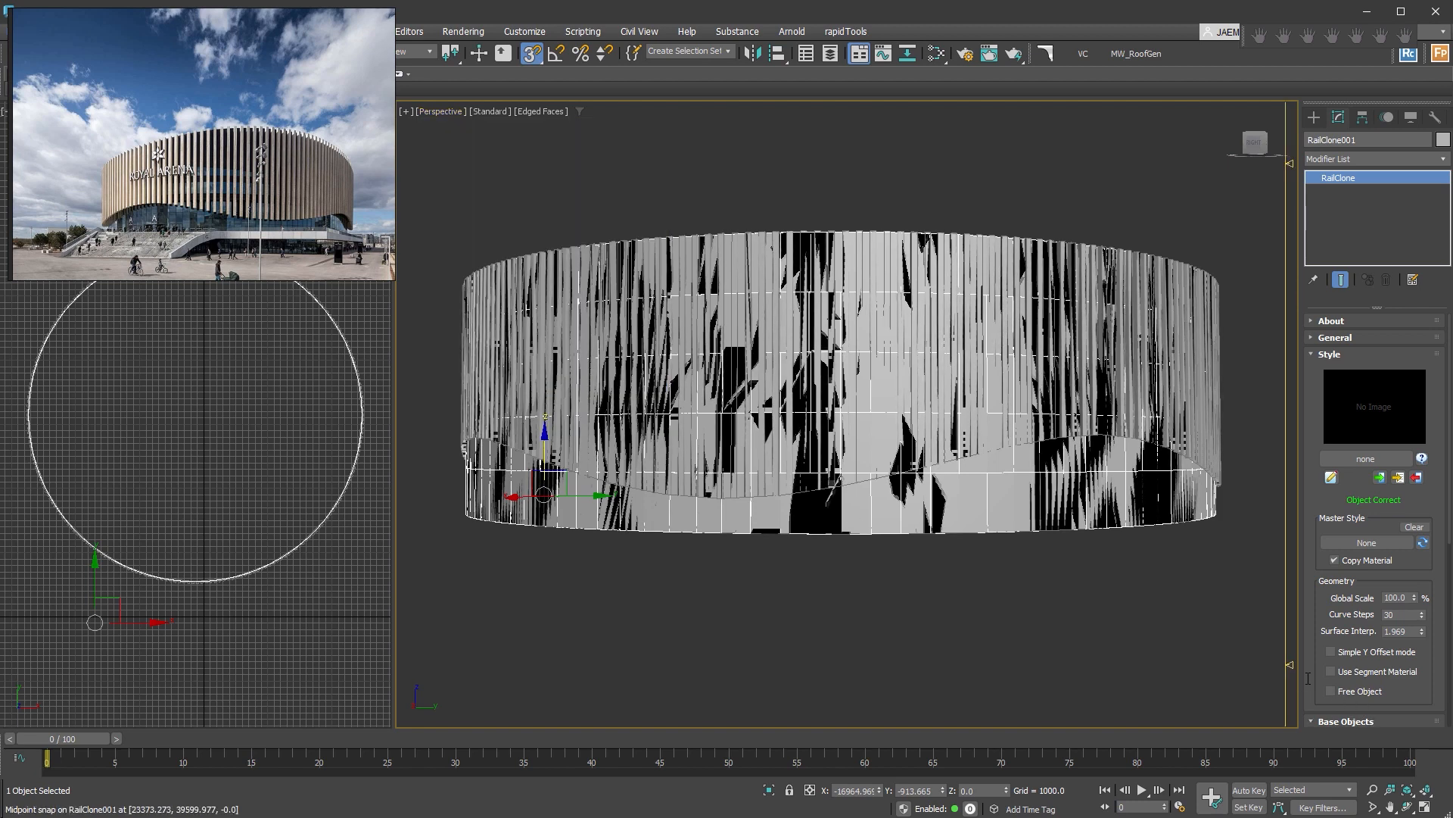
pyautogui.moveTo(1292, 666); pyautogui.dragTo(1290, 661)
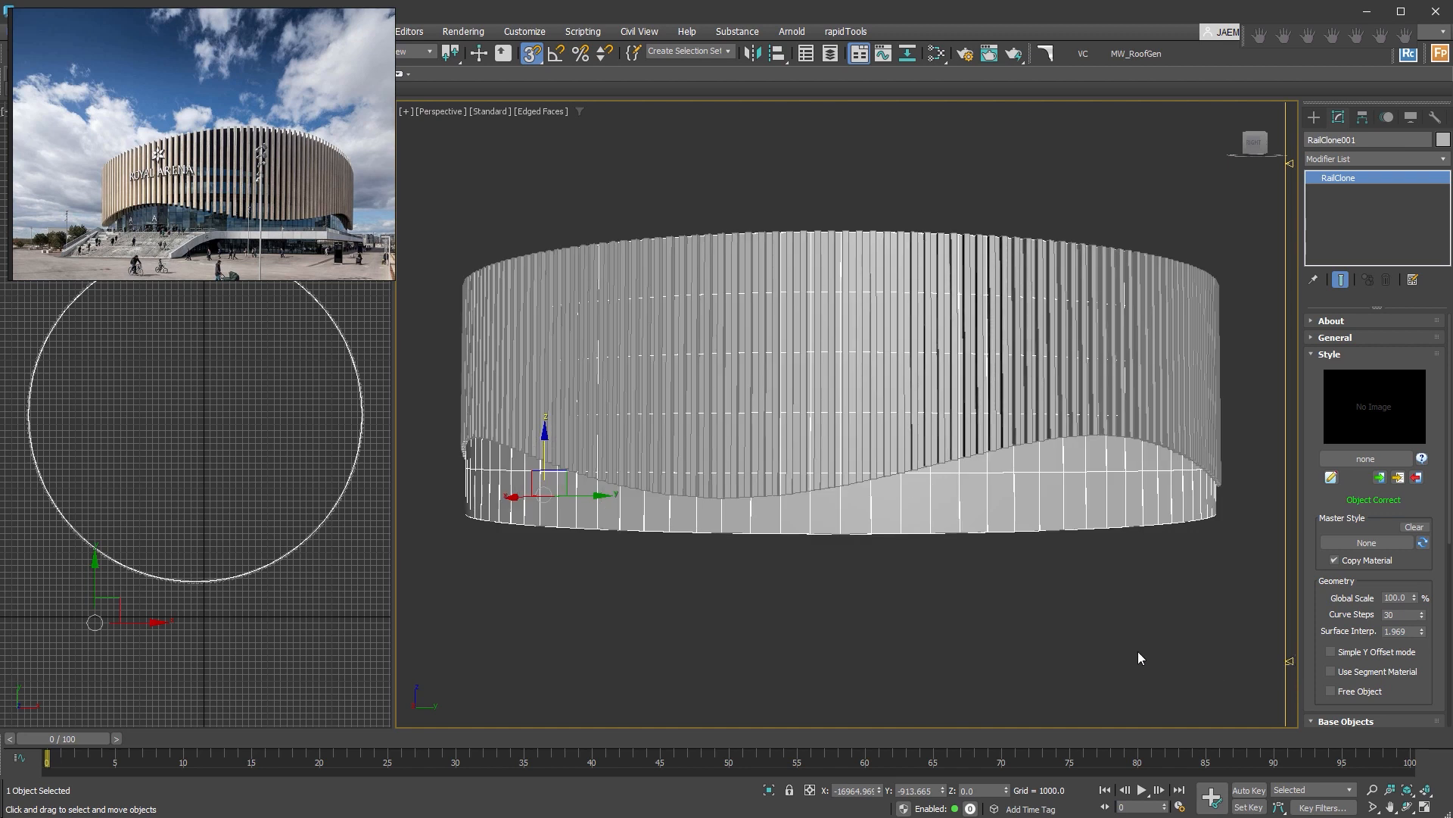
pyautogui.keyDown('alt'); pyautogui.moveTo(1129, 649); pyautogui.dragTo(1152, 595, button='middle'); pyautogui.keyUp('alt')
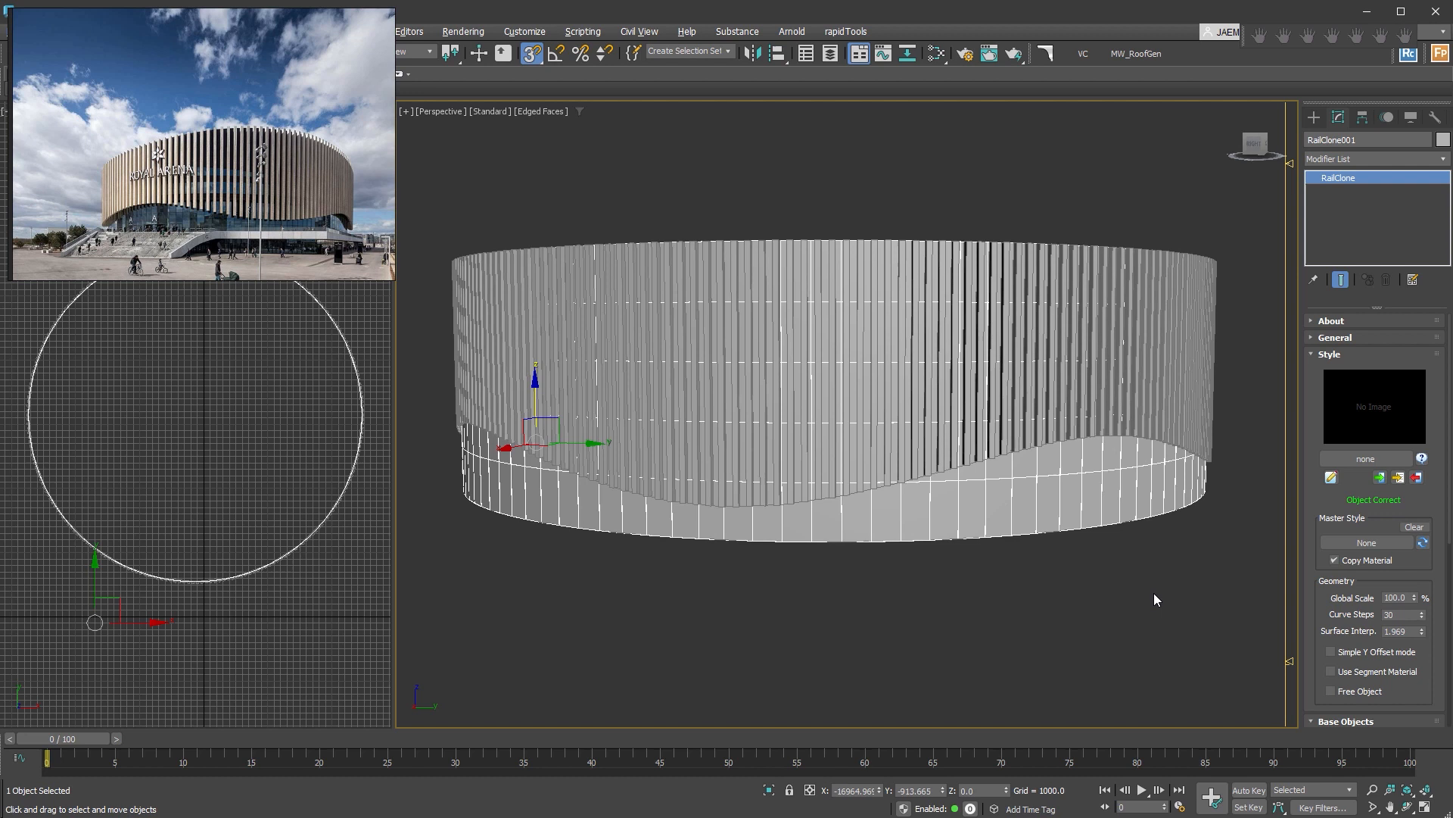